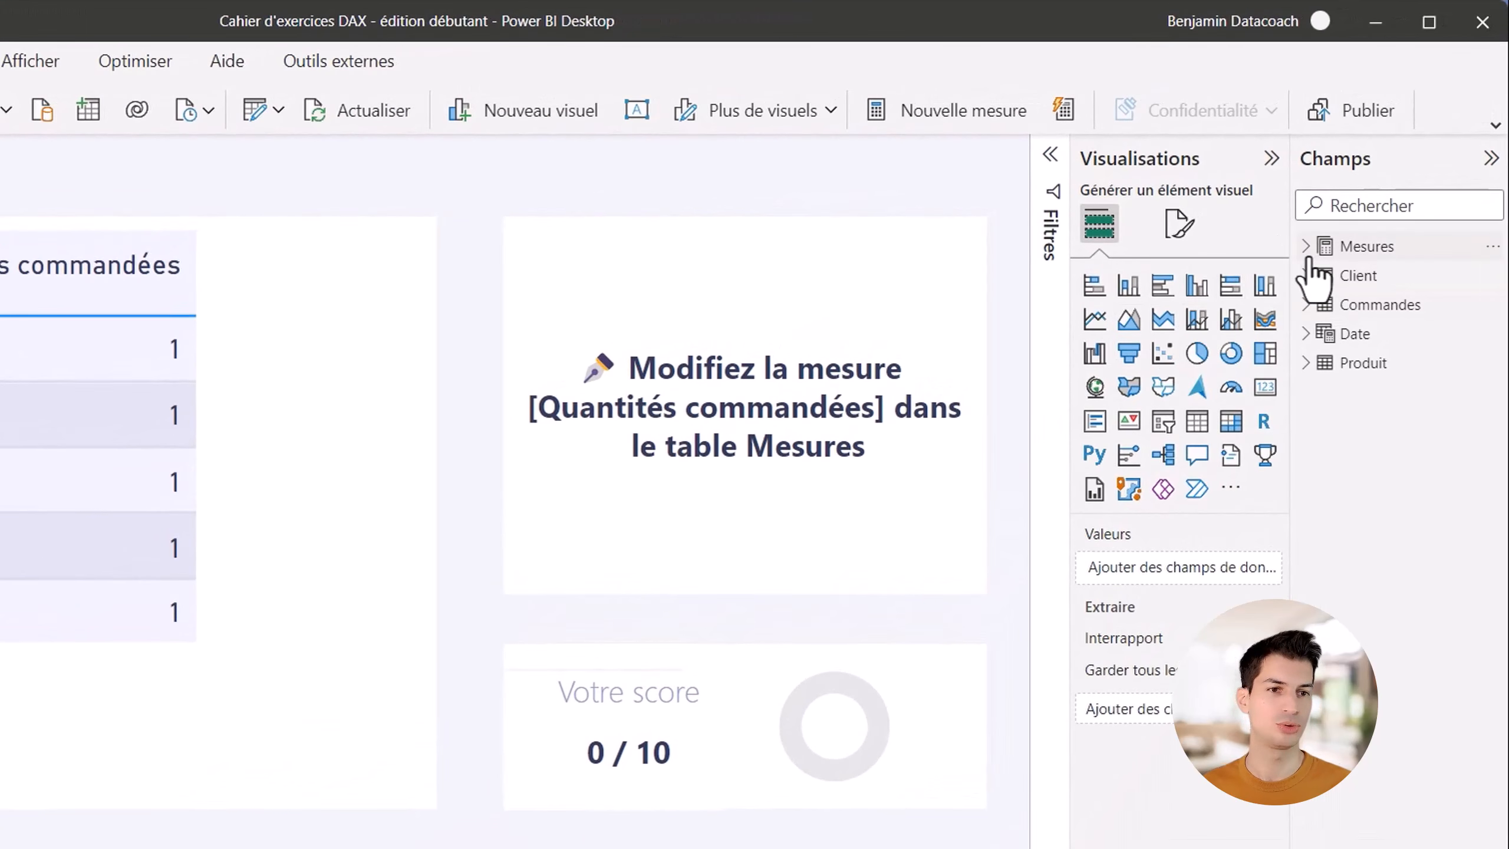
# Open the formula of the Quantités commandées measure and examine the Quantité column's values in the Commandes table, leaving the data unfiltered
pyautogui.click(1306, 250)
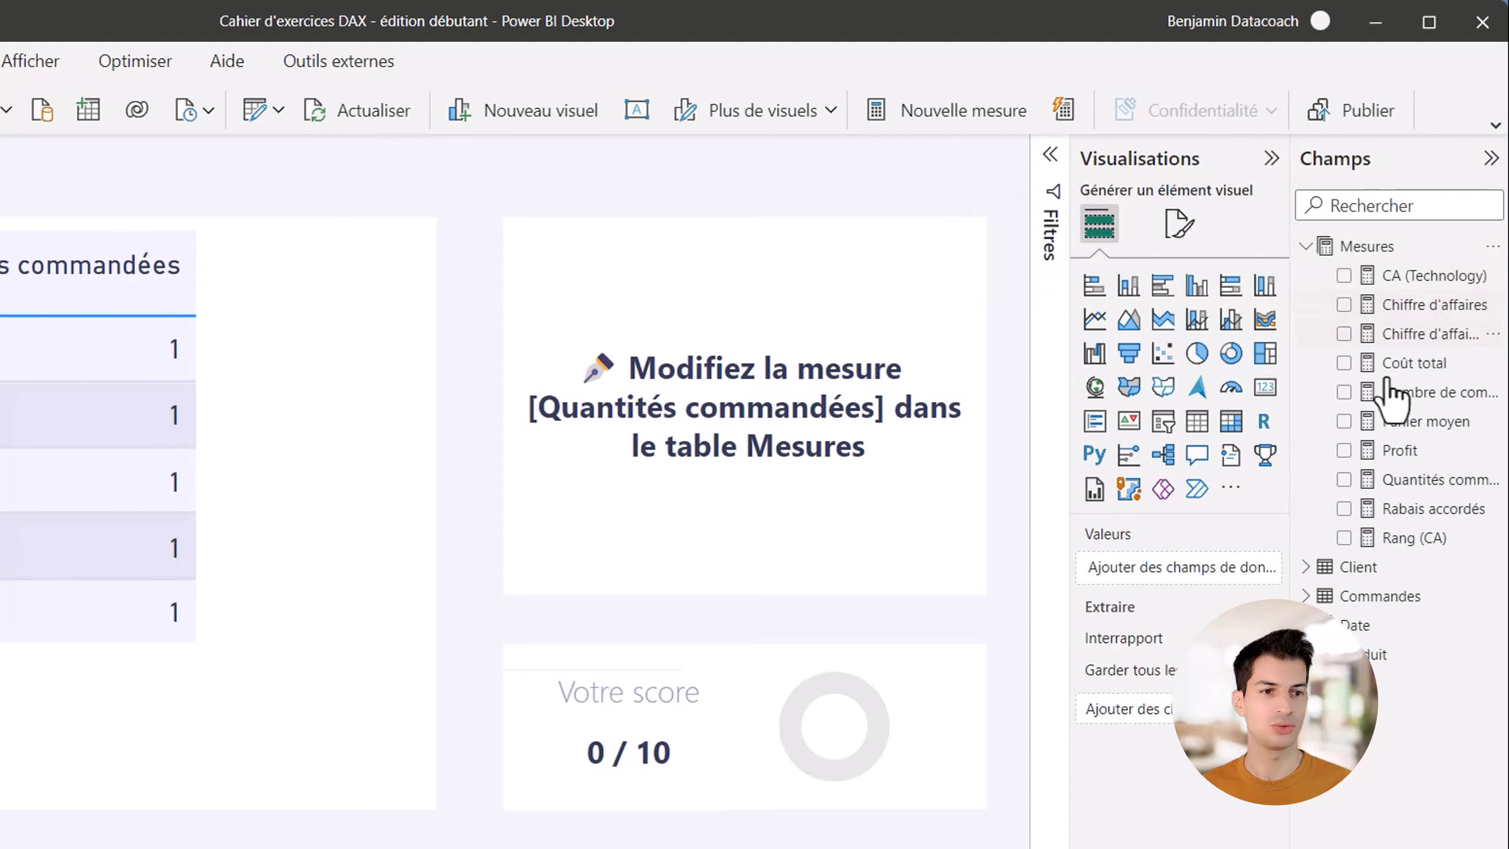
pyautogui.click(1403, 480)
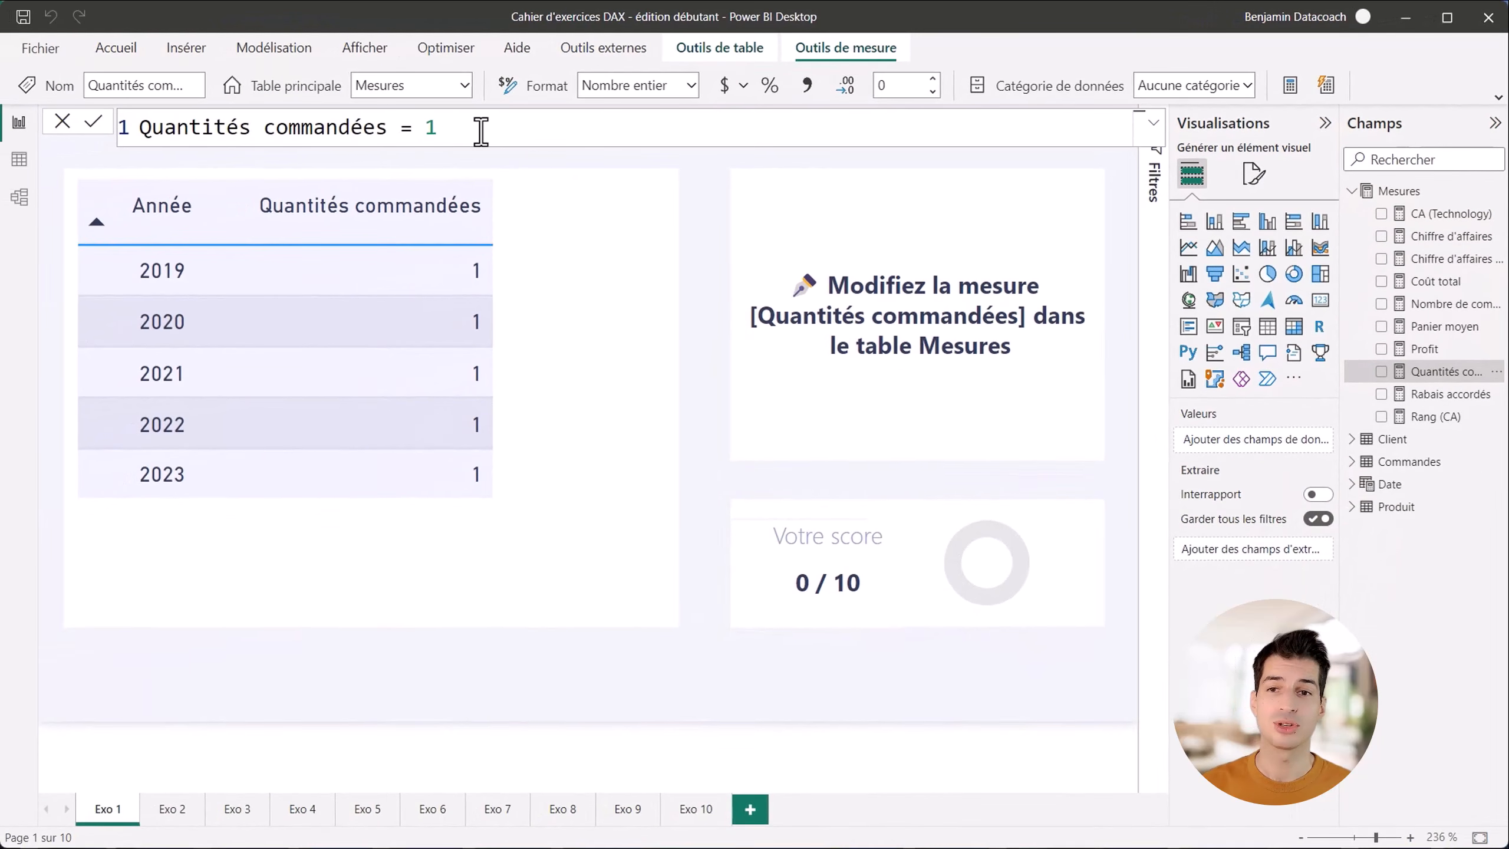
pyautogui.doubleClick(440, 127)
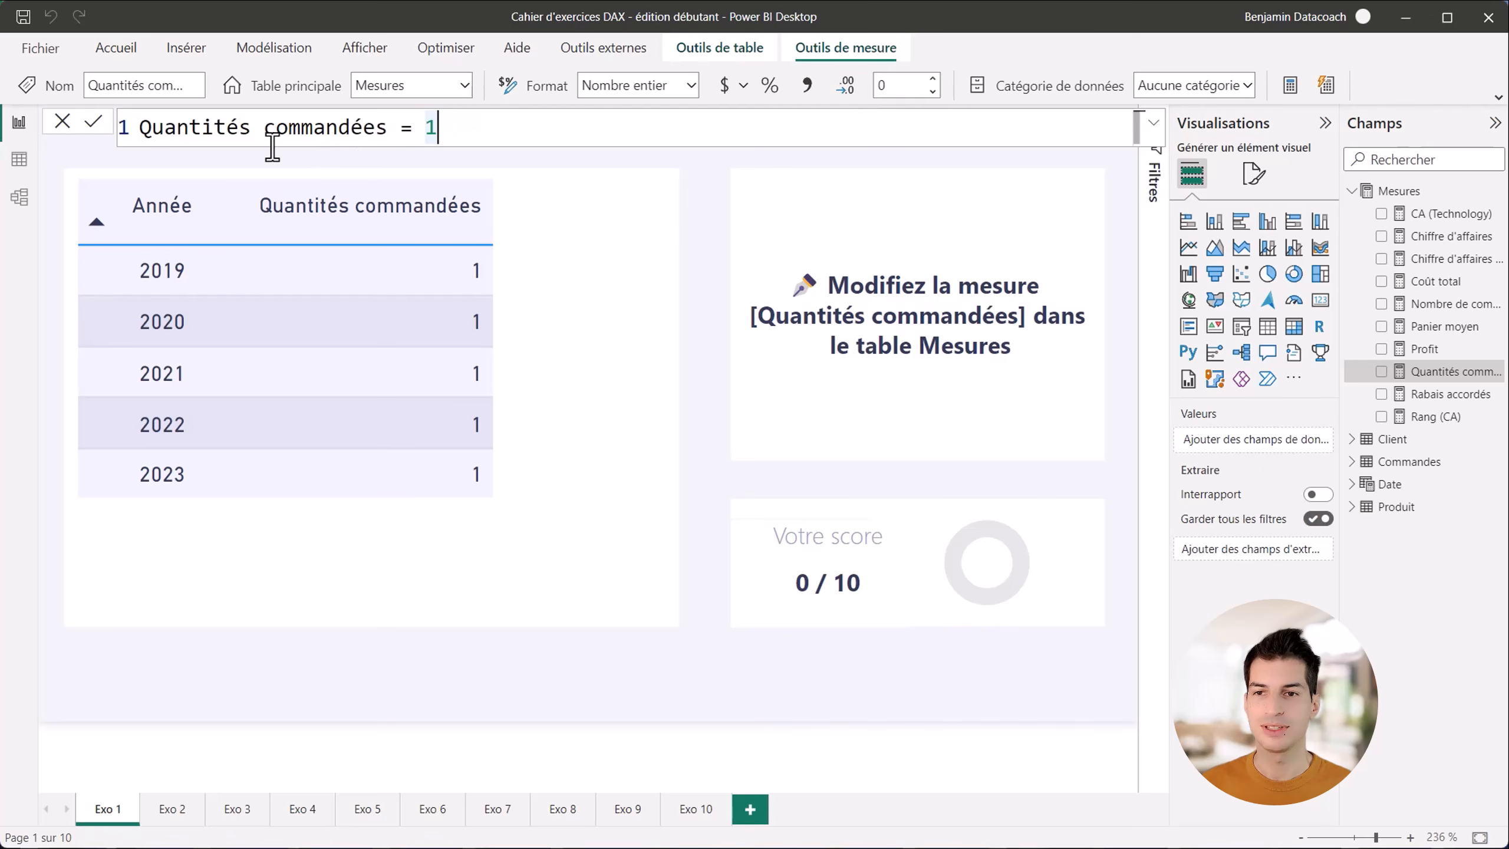
pyautogui.click(19, 161)
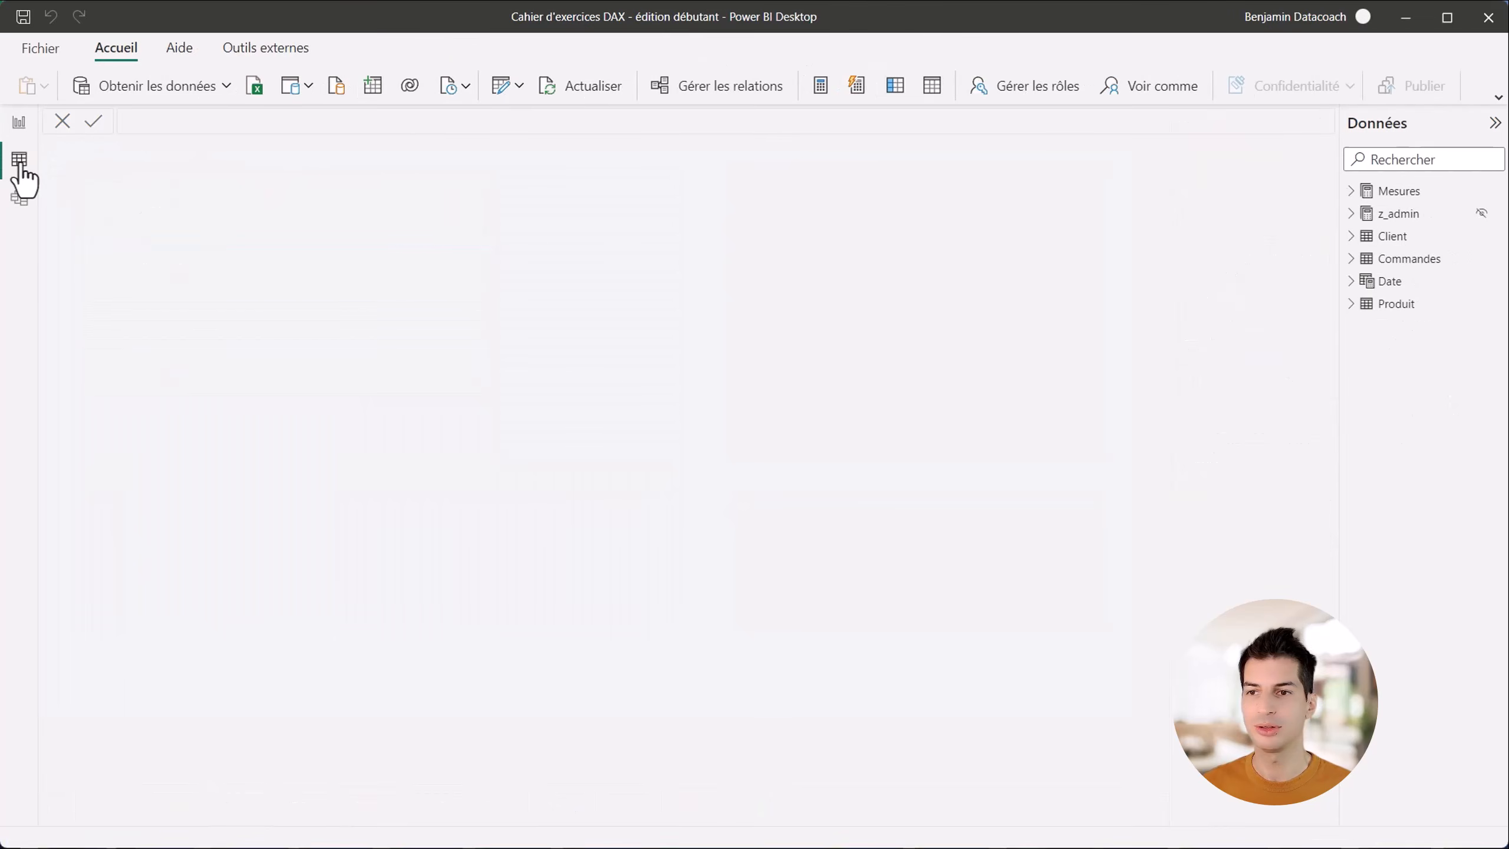
pyautogui.click(1407, 264)
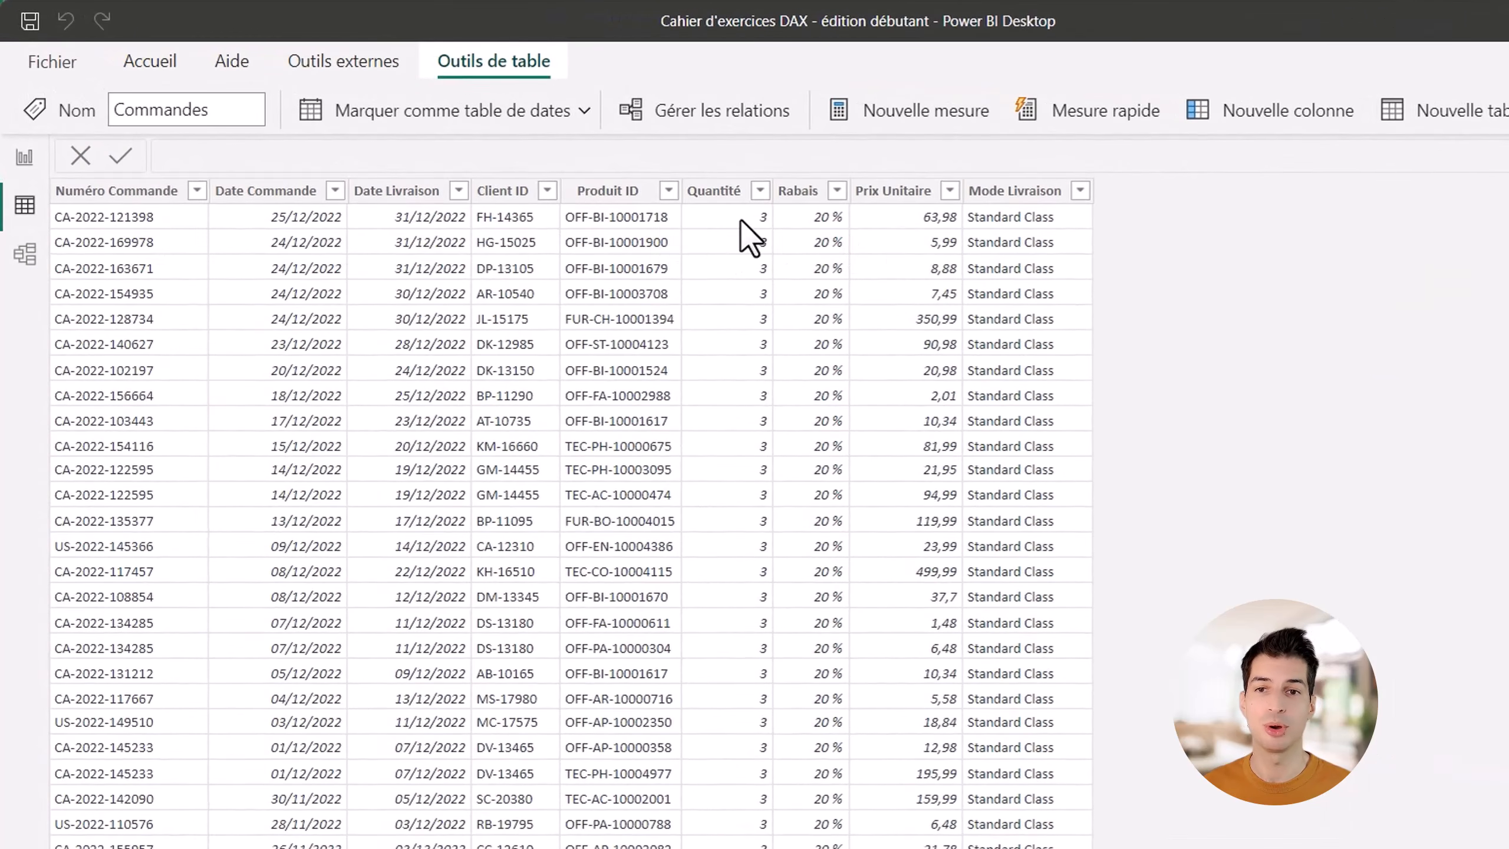
pyautogui.click(760, 190)
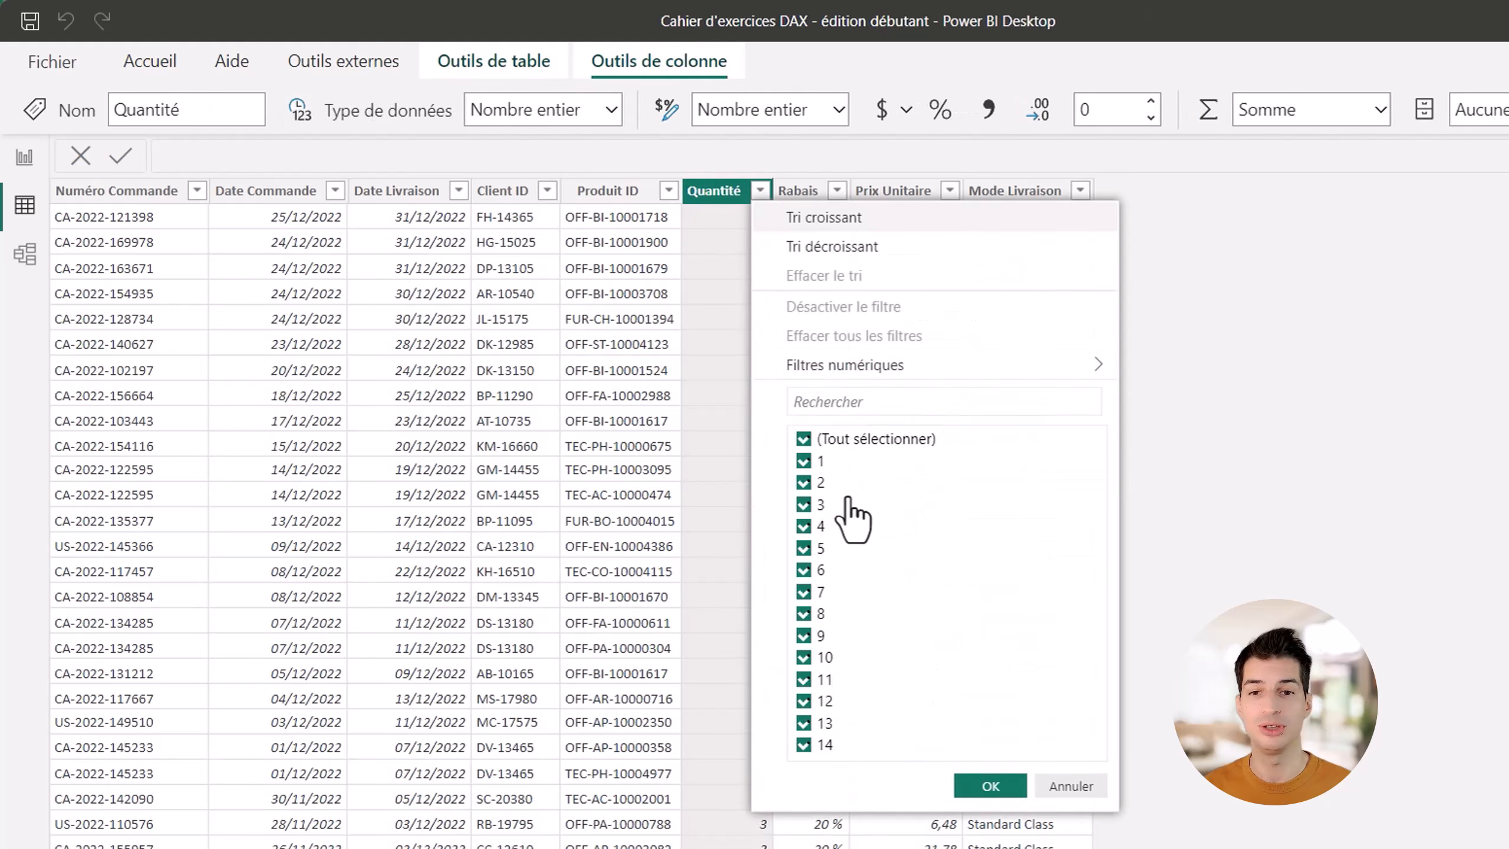
pyautogui.click(1075, 789)
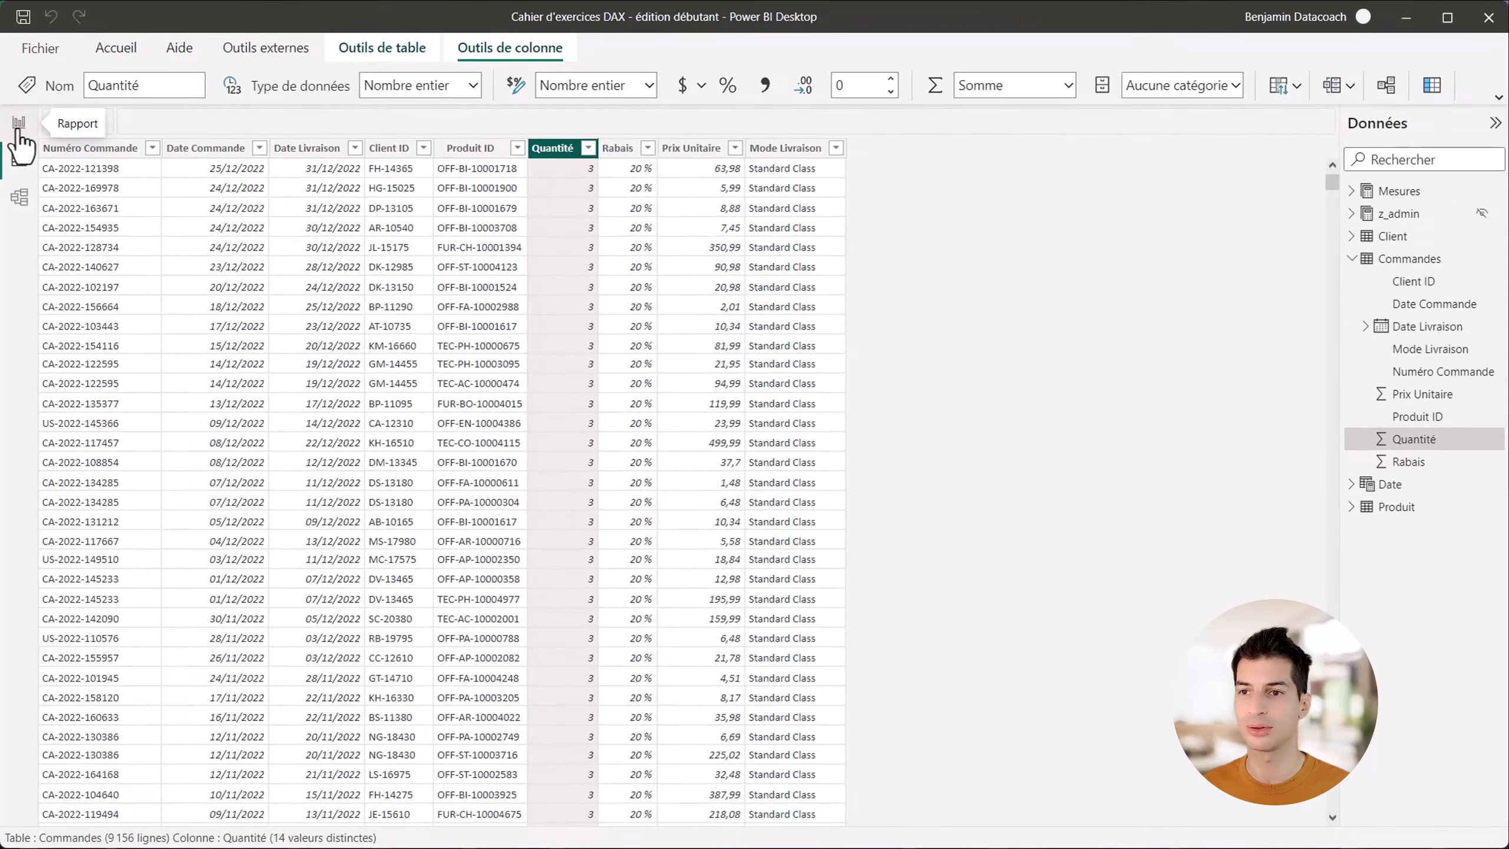
pyautogui.click(24, 156)
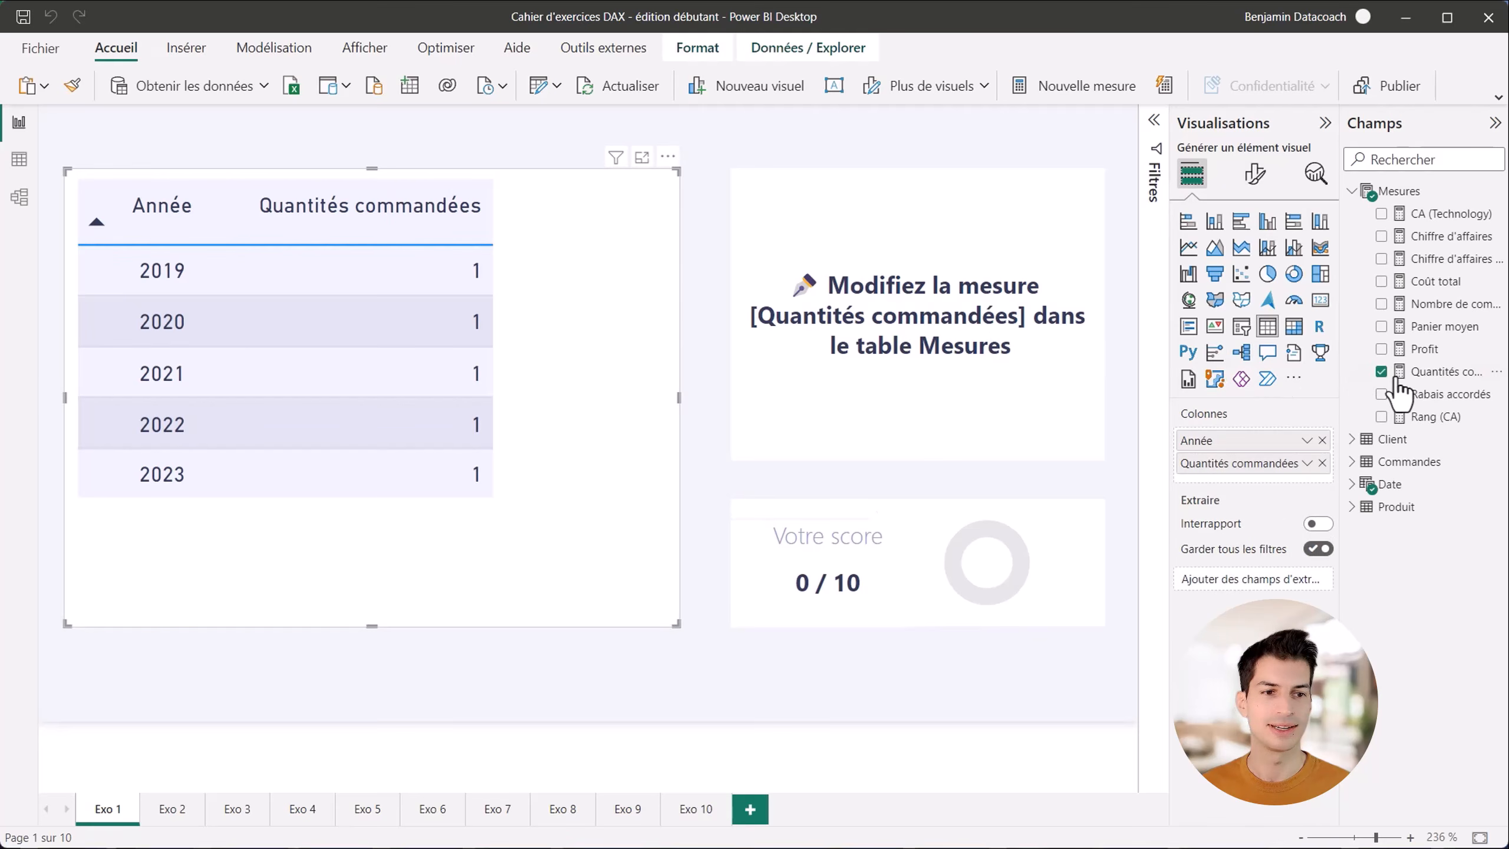
# Redefine the Quantités commandées measure as SUM(Commandes[Quantité])
pyautogui.click(1426, 371)
pyautogui.click(446, 136)
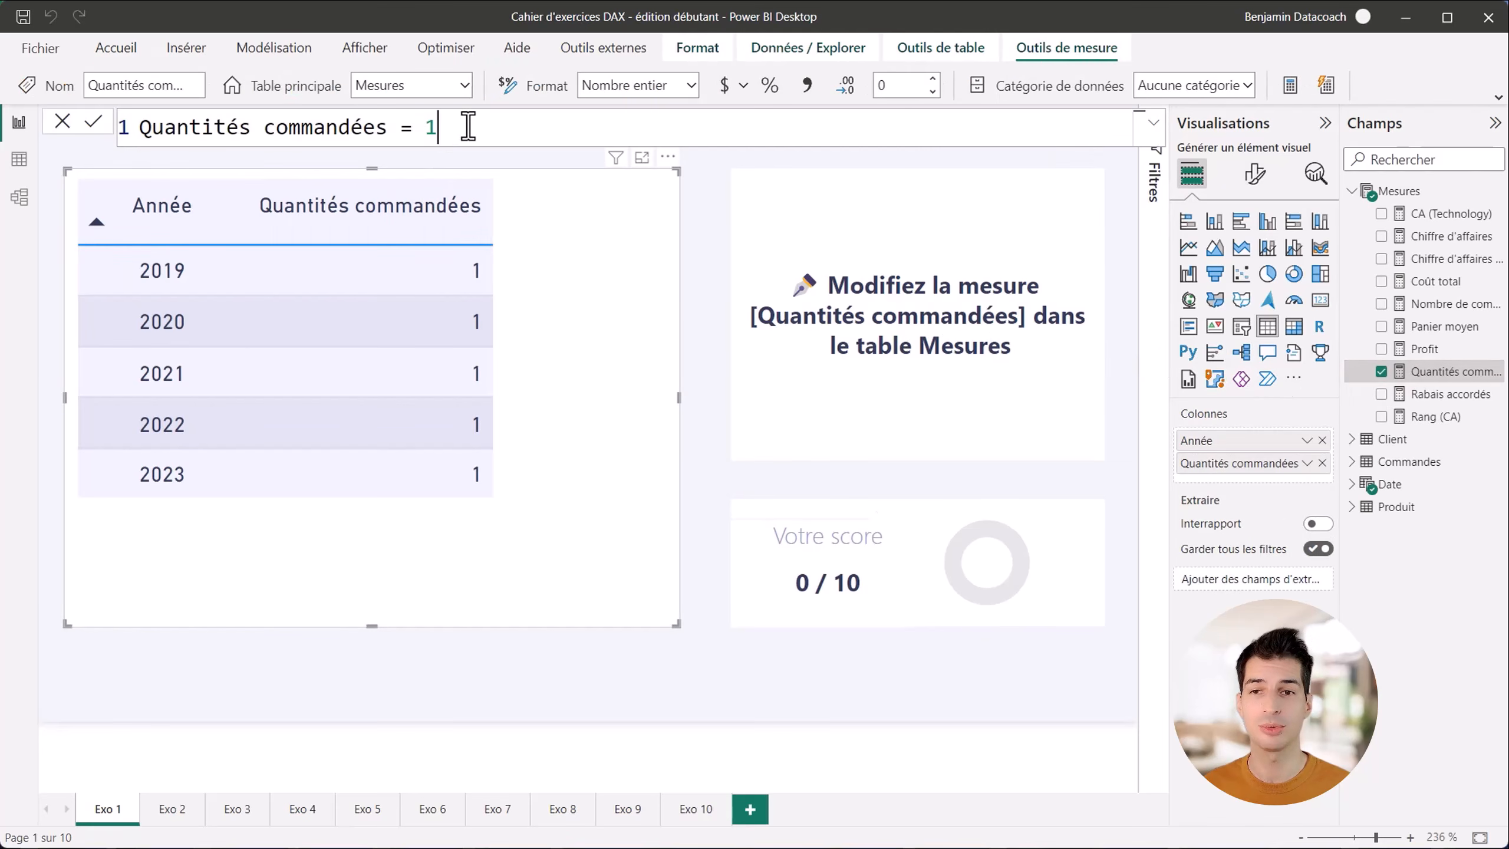
pyautogui.write('SUM(c')
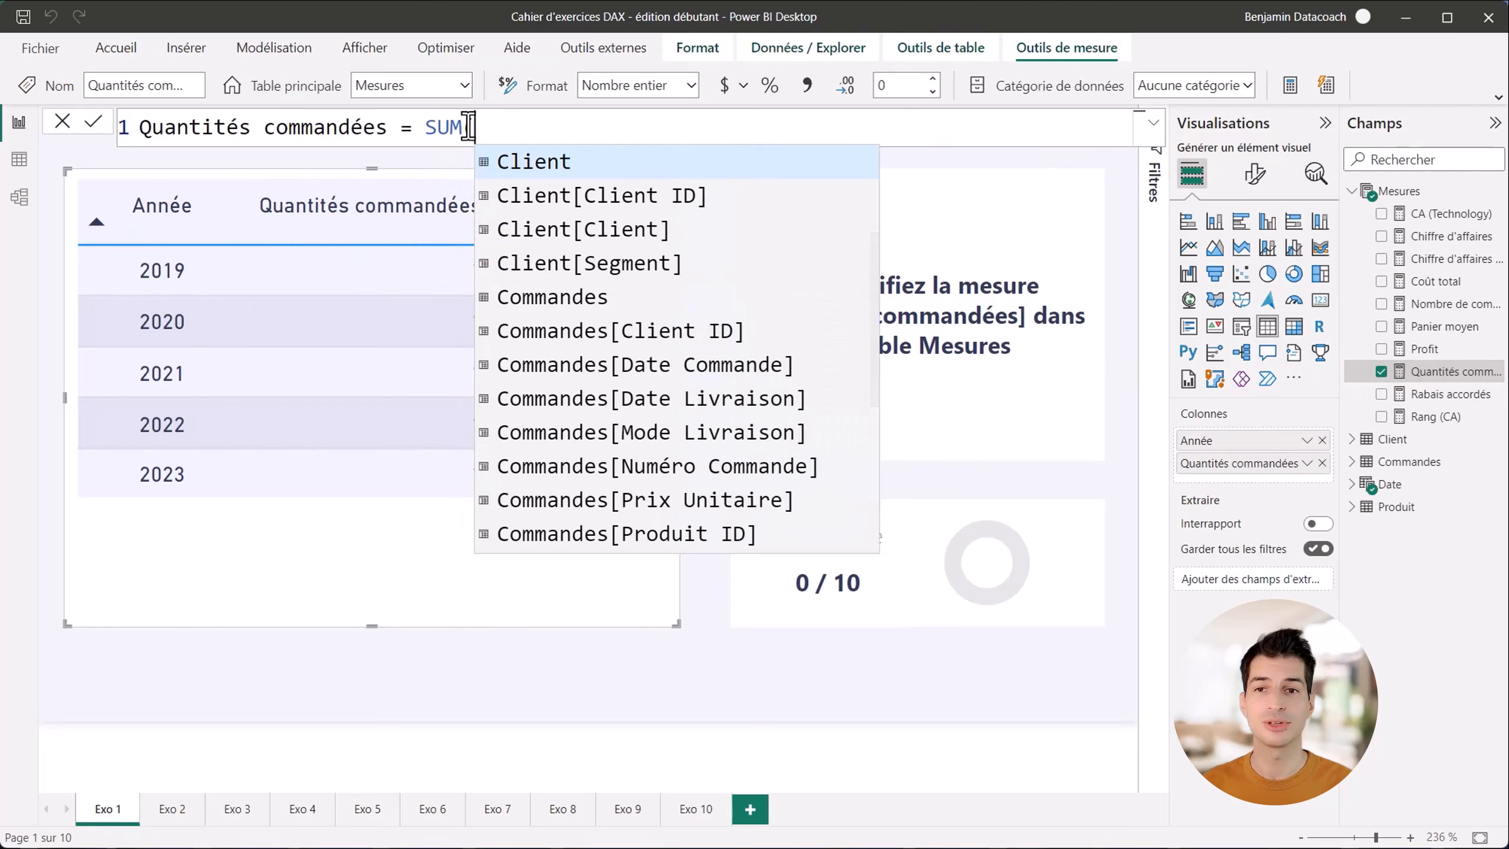
pyautogui.write('omm')
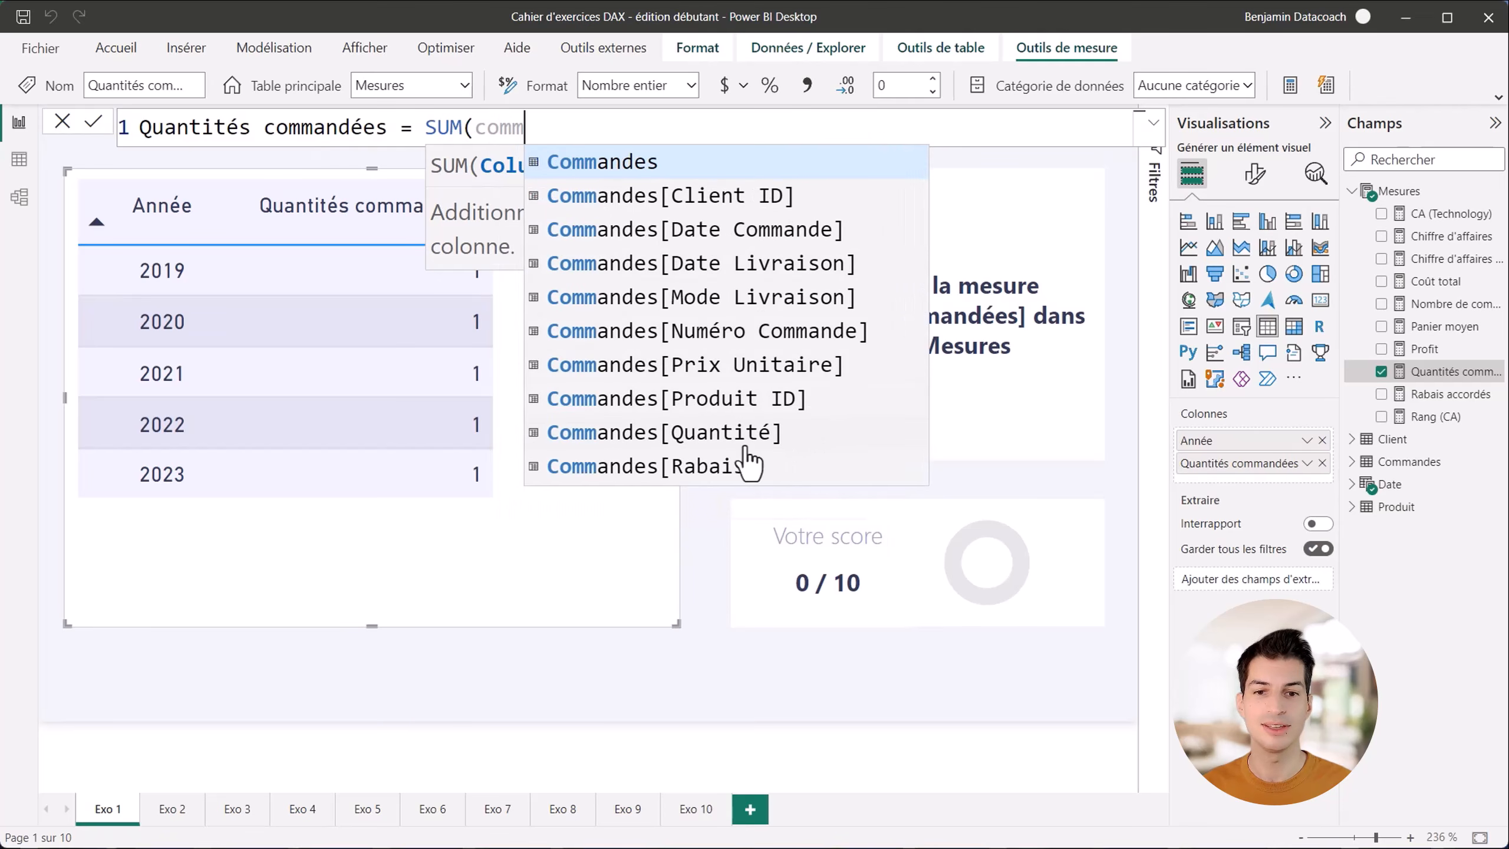
pyautogui.click(763, 433)
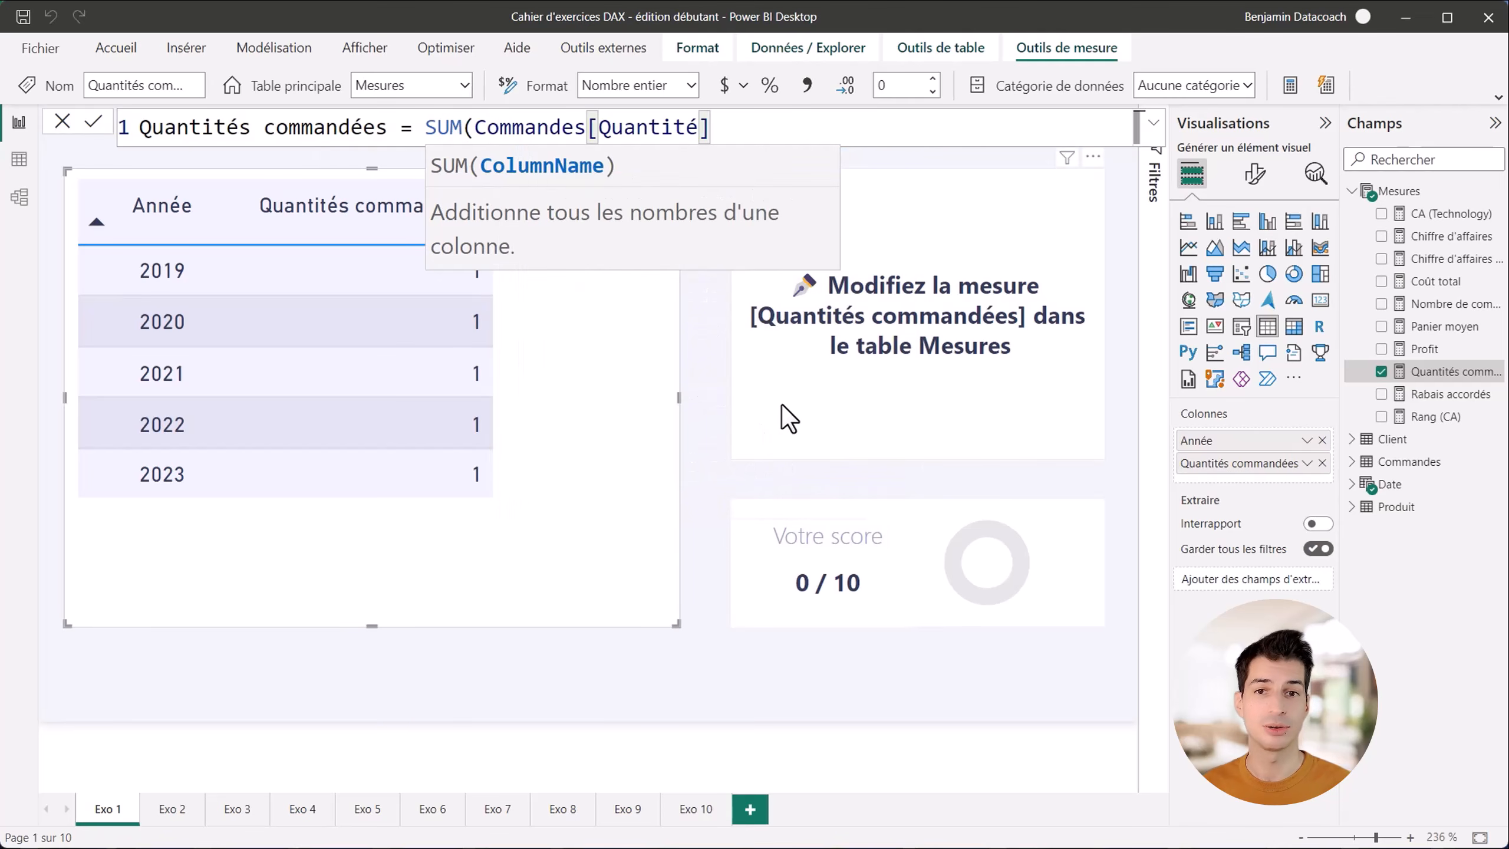
pyautogui.write(')')
pyautogui.press('Return')
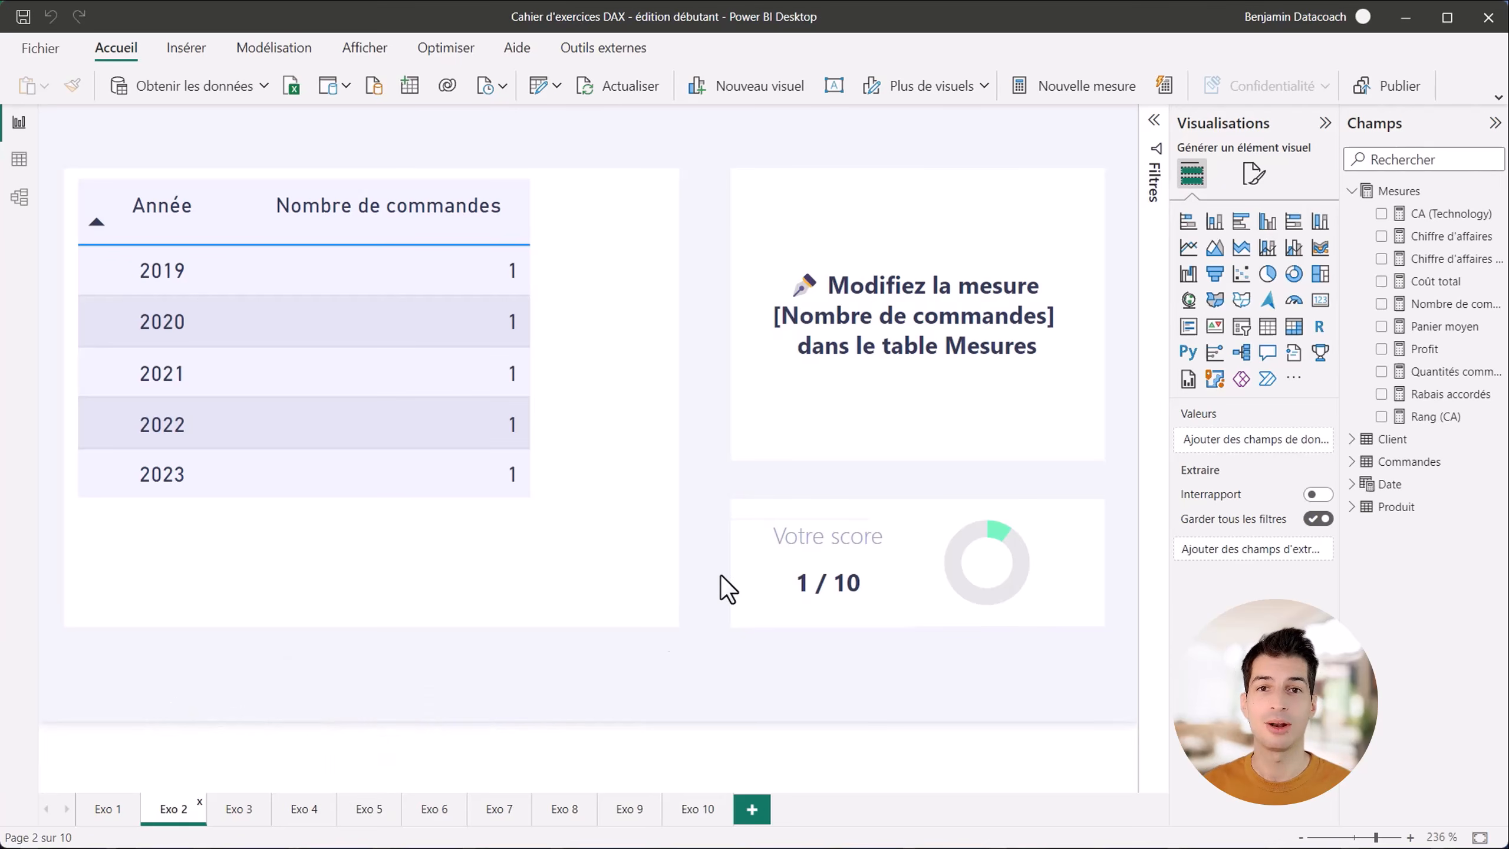
# Sort the Commandes table data by Numéro Commande in ascending order to examine repeated order numbers, and return to the report
pyautogui.click(20, 168)
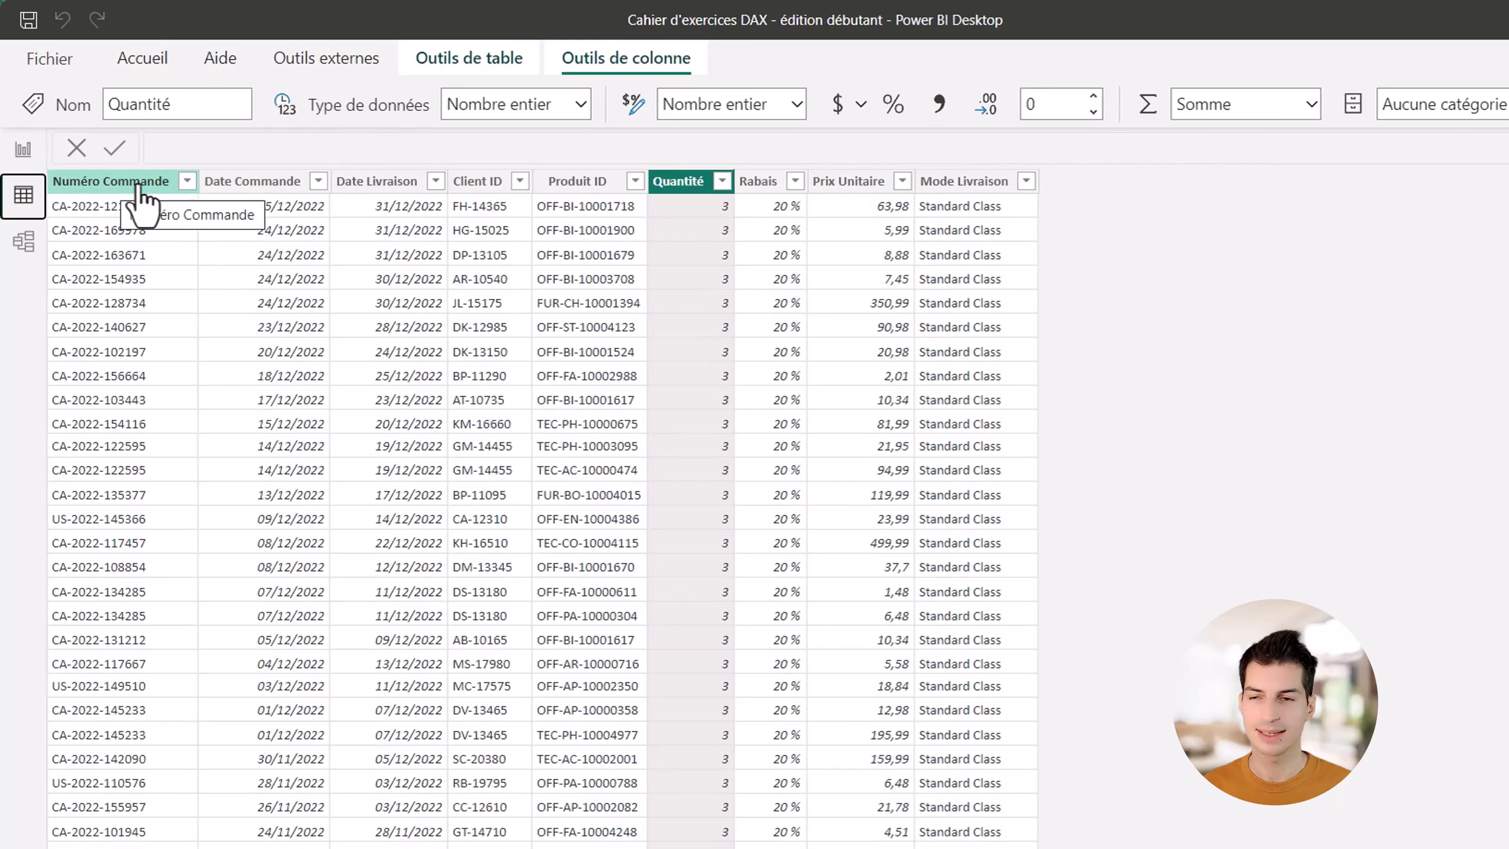
pyautogui.click(188, 181)
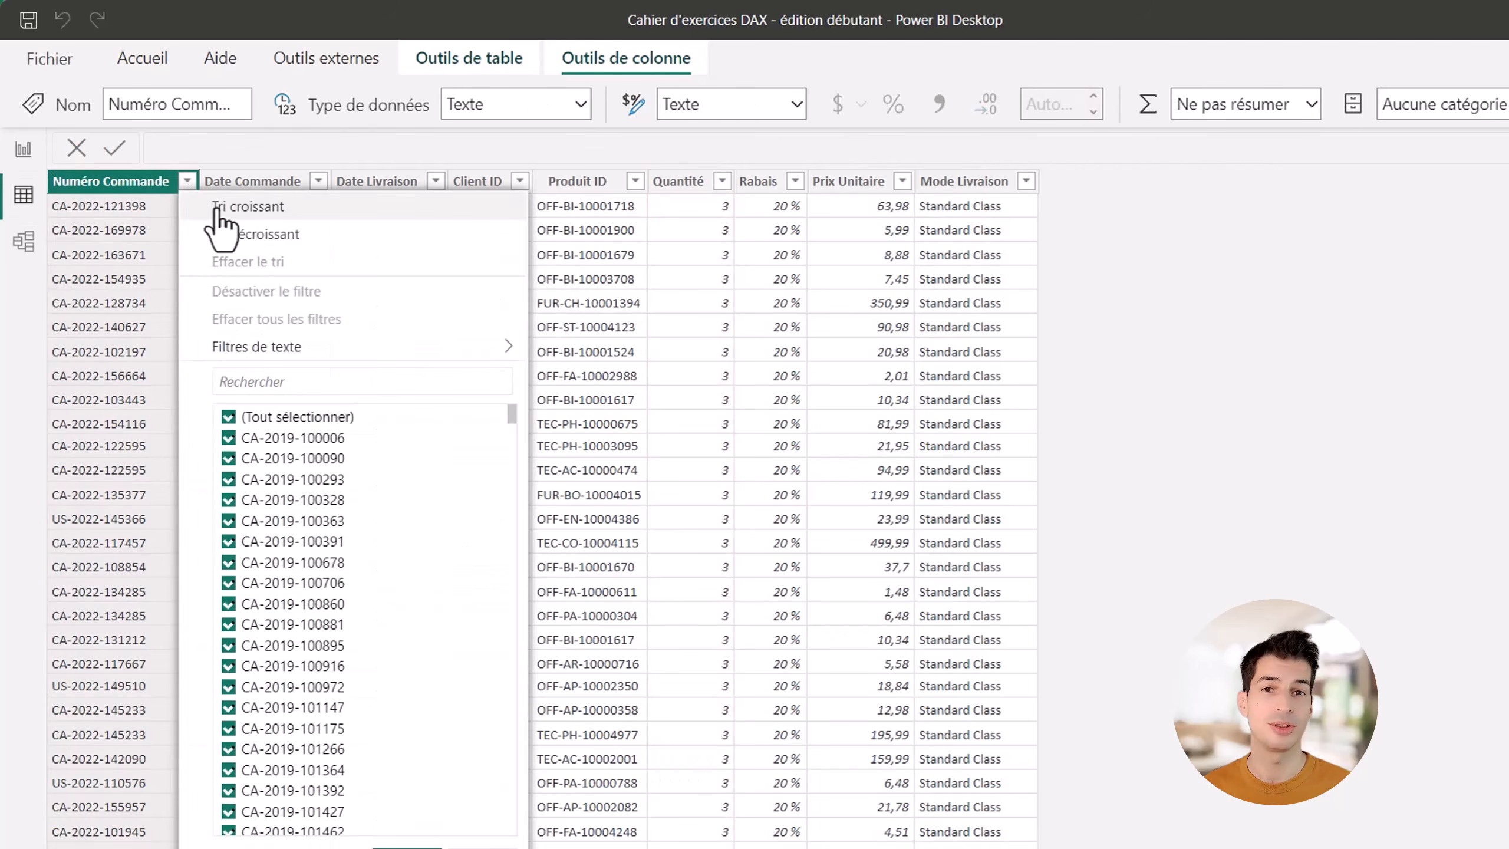
pyautogui.click(217, 208)
pyautogui.click(161, 238)
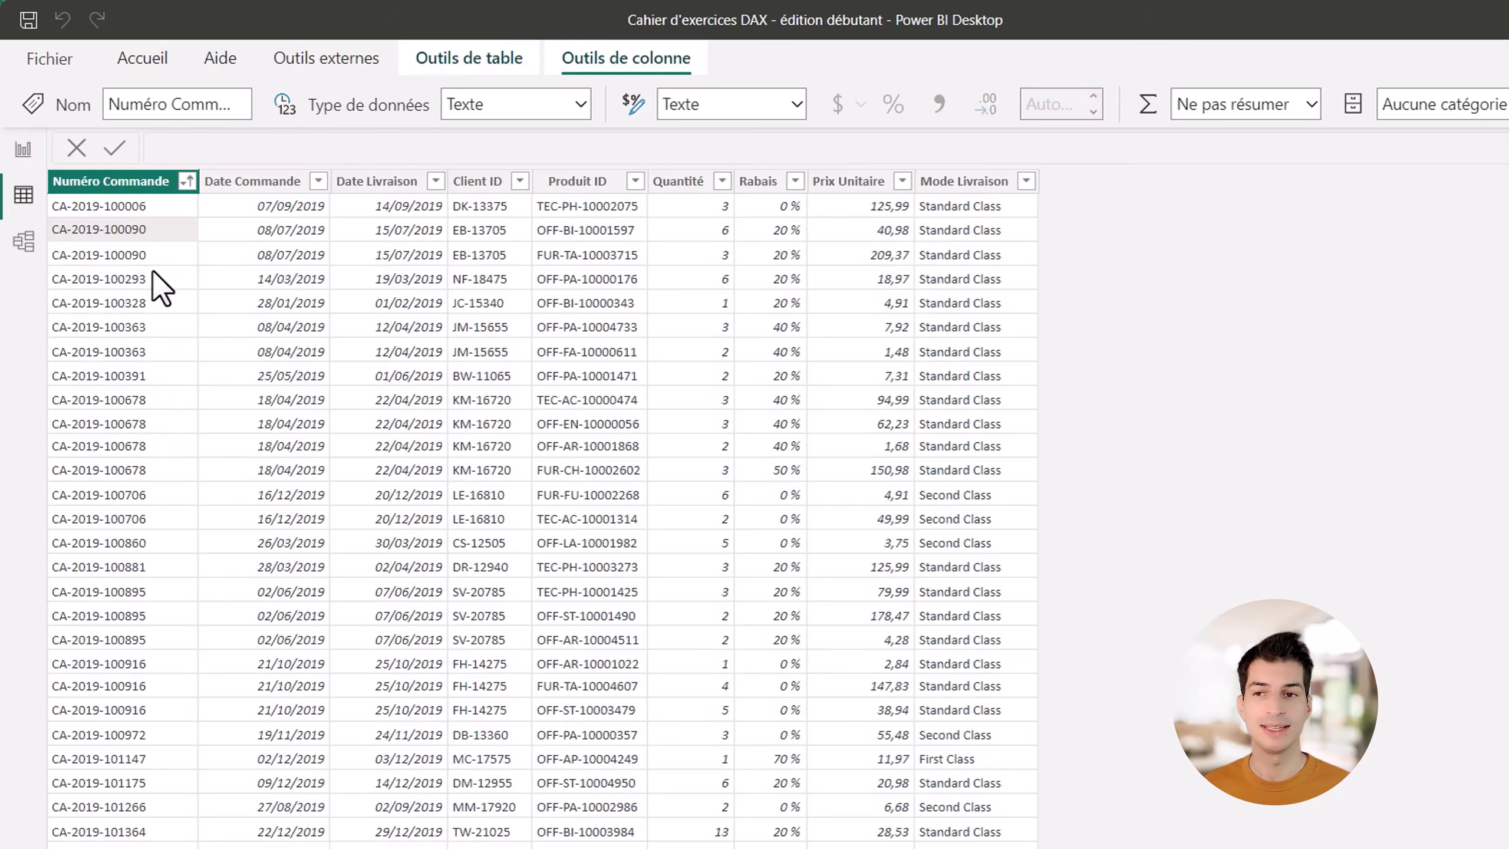
pyautogui.click(136, 181)
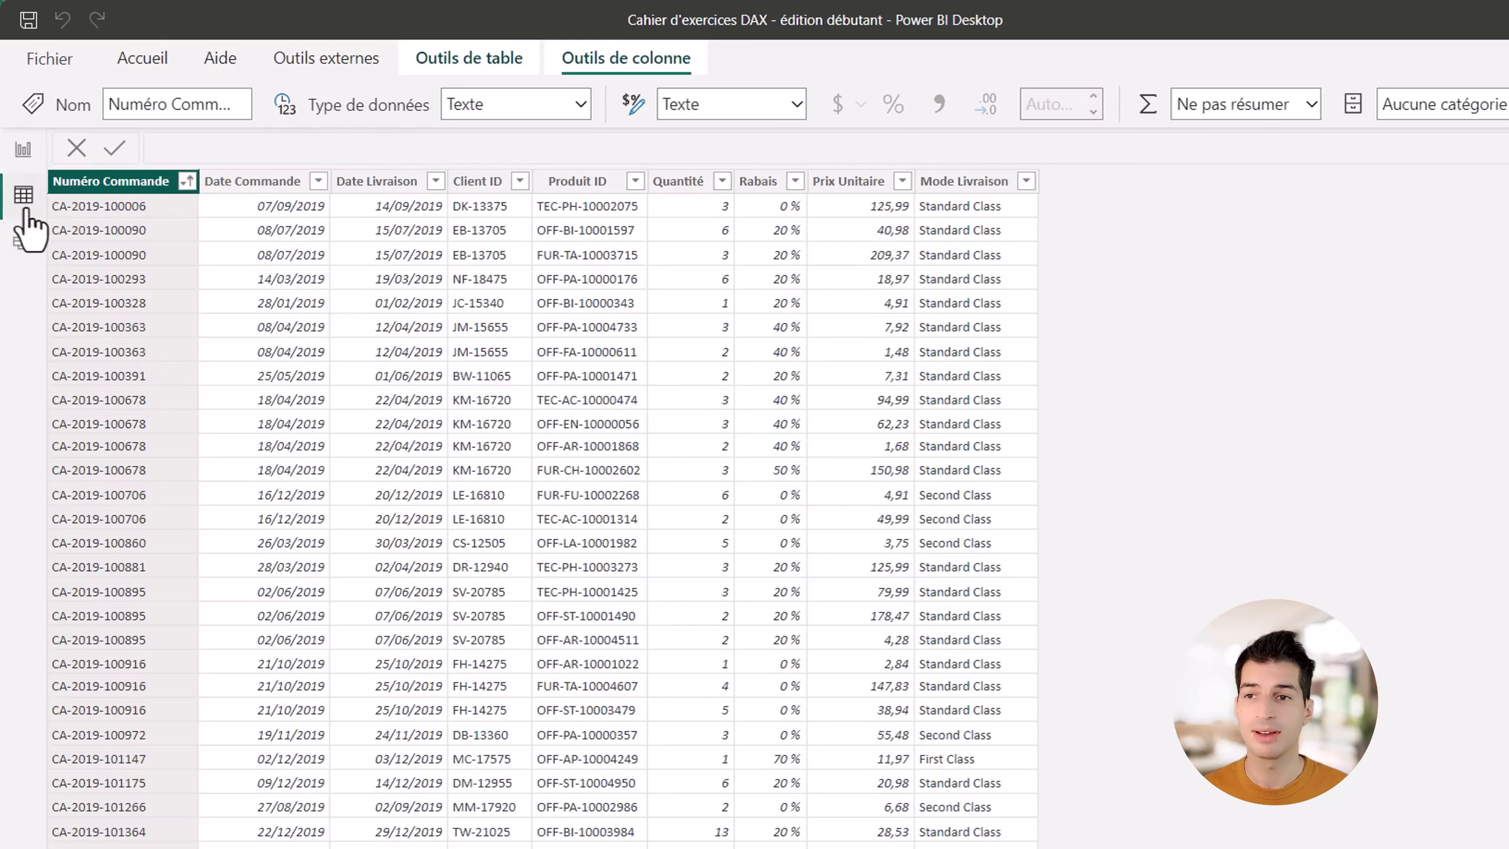
pyautogui.click(24, 149)
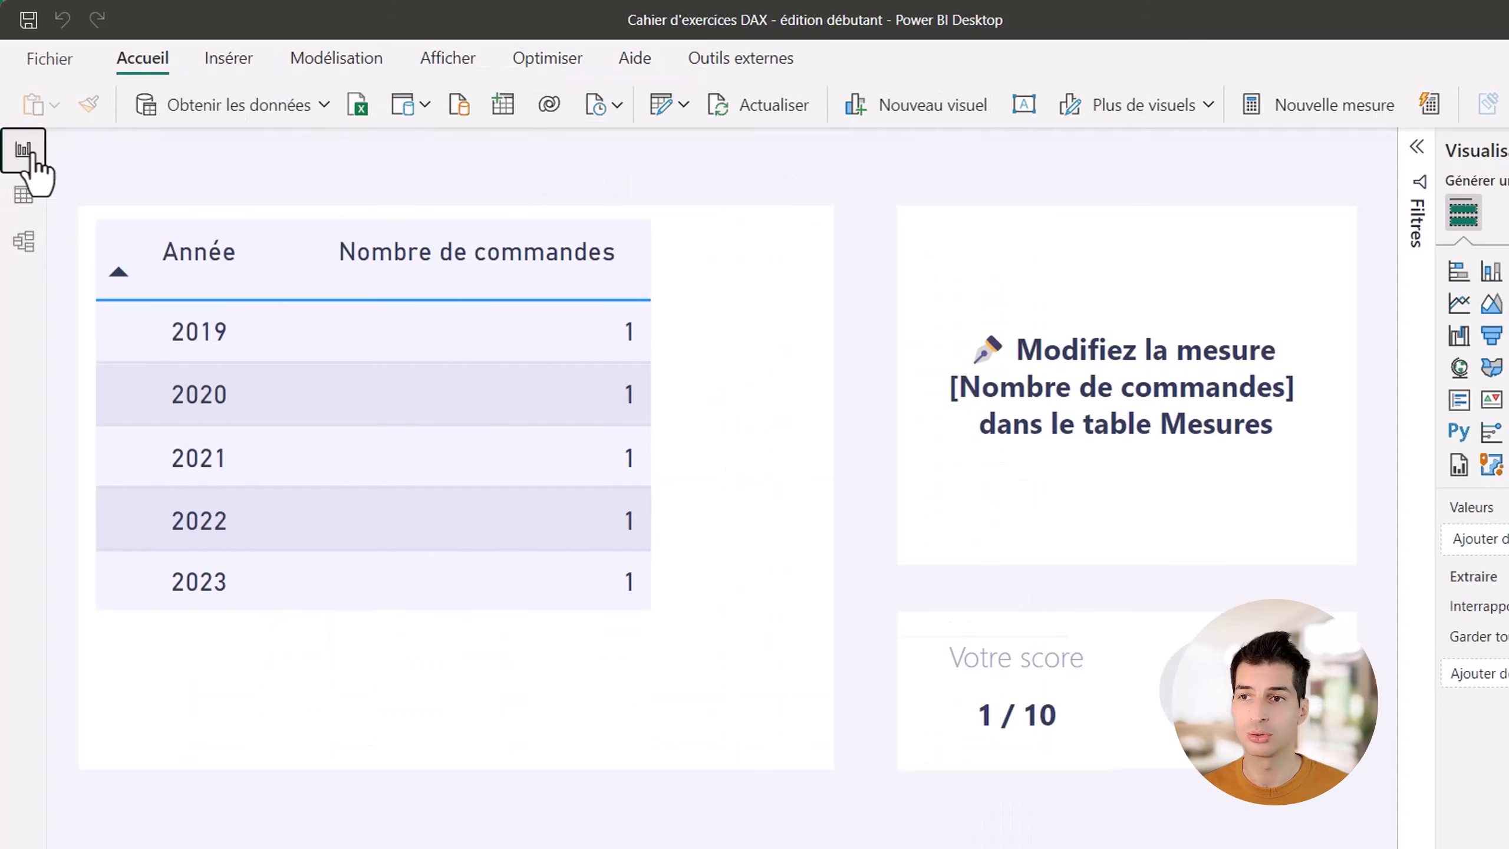
# Redefine the Nombre de commandes measure as DISTINCTCOUNT(Commandes[Numéro Commande])
pyautogui.click(778, 327)
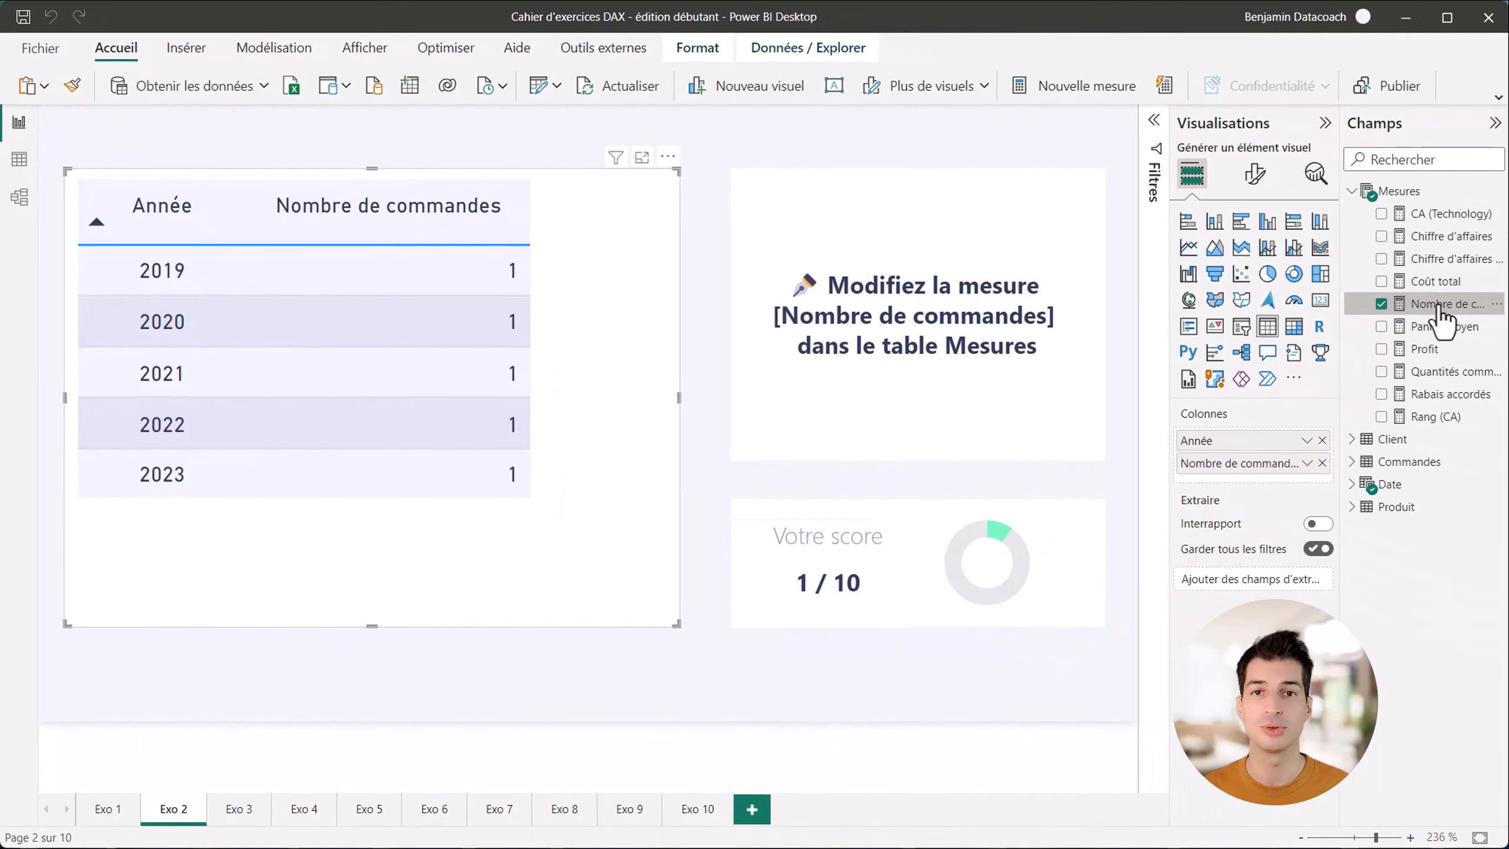
pyautogui.click(1440, 307)
pyautogui.click(477, 128)
pyautogui.write('Dist')
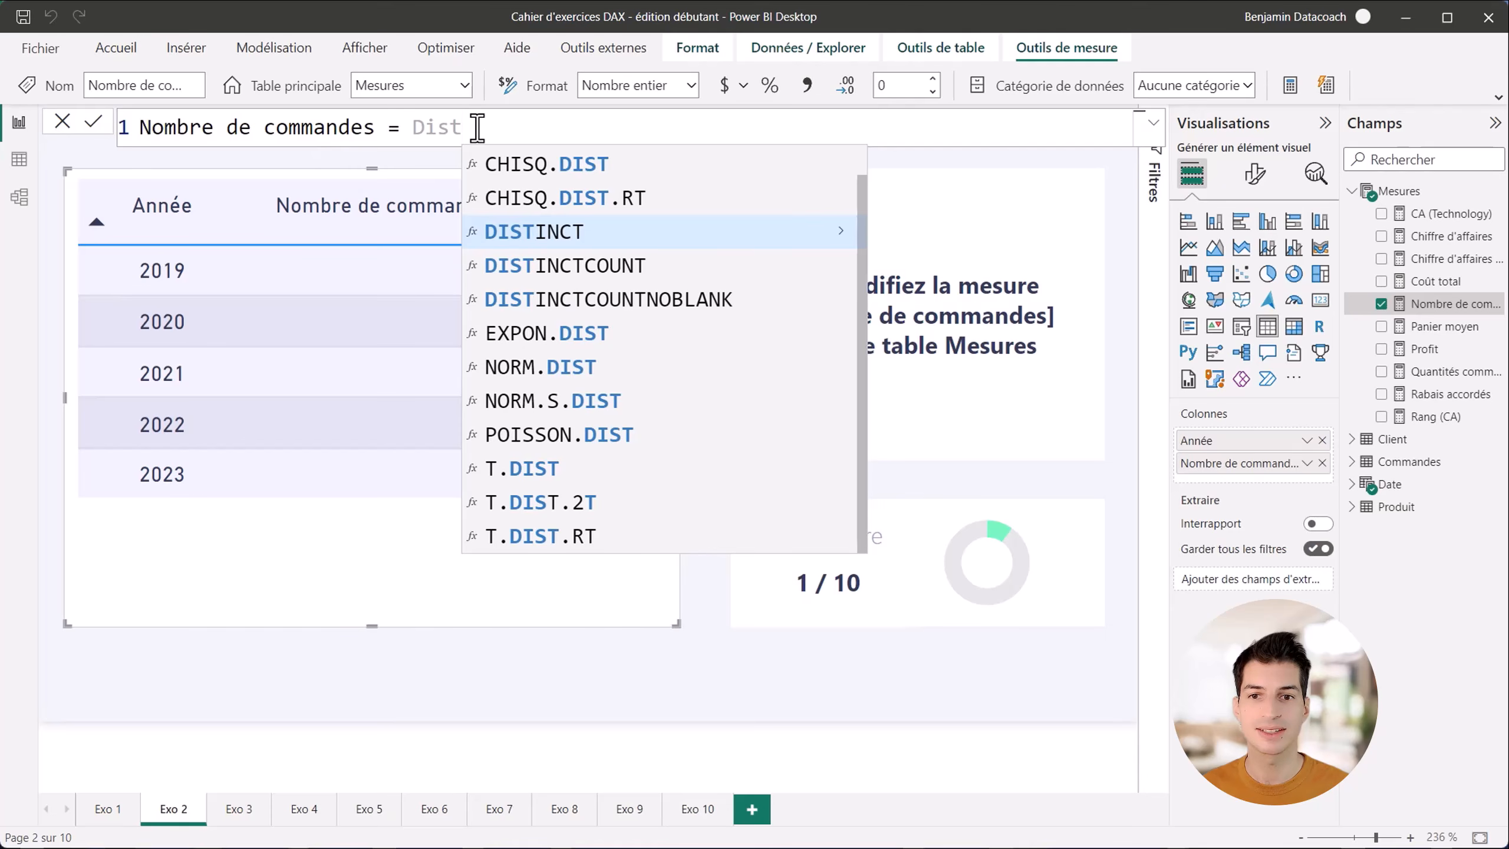
pyautogui.press('Down')
pyautogui.press('Tab')
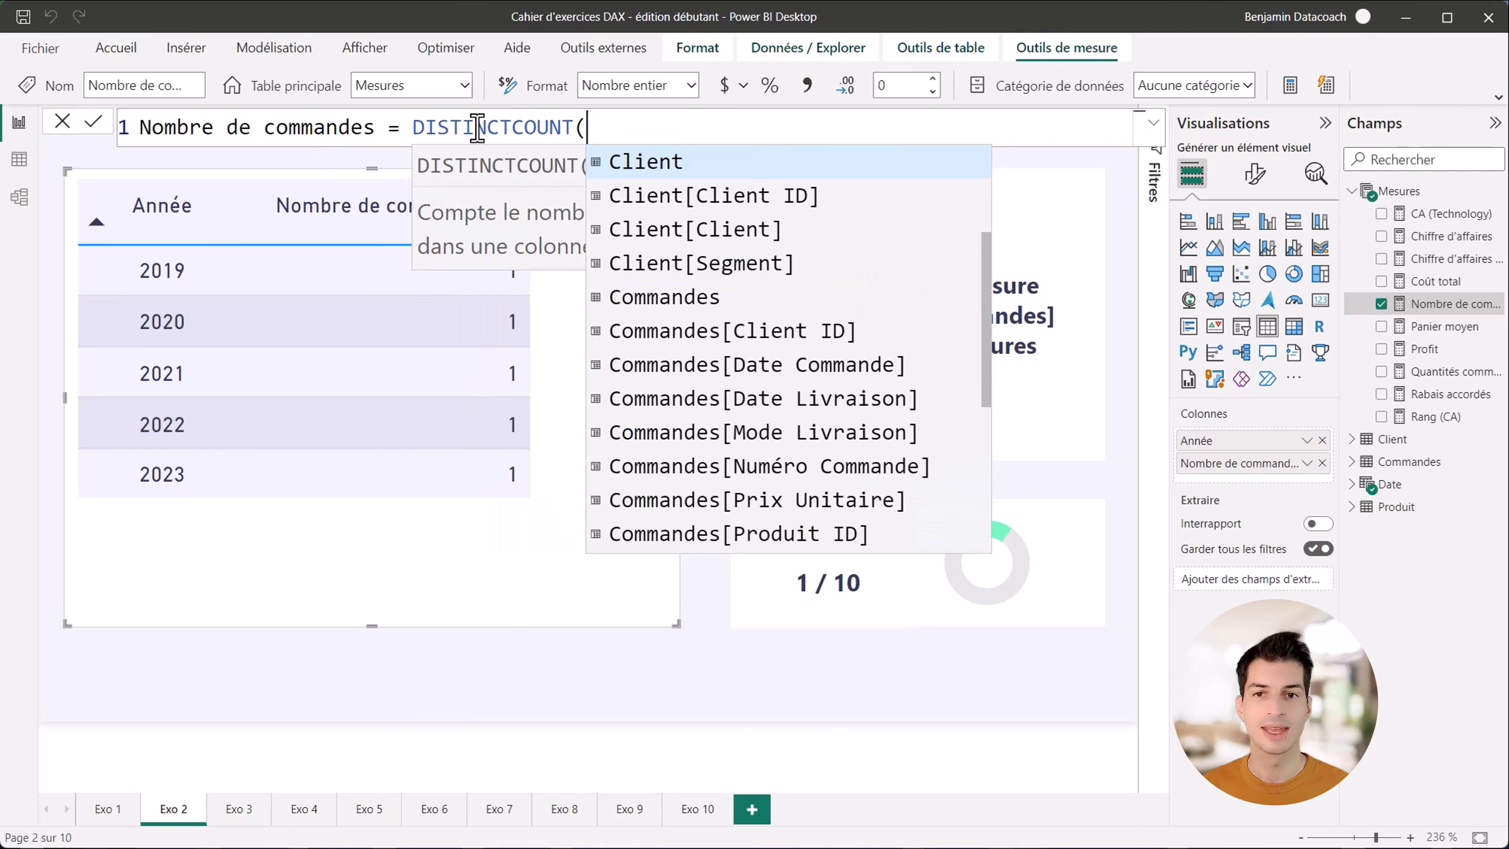
pyautogui.write('nu')
pyautogui.press('Down')
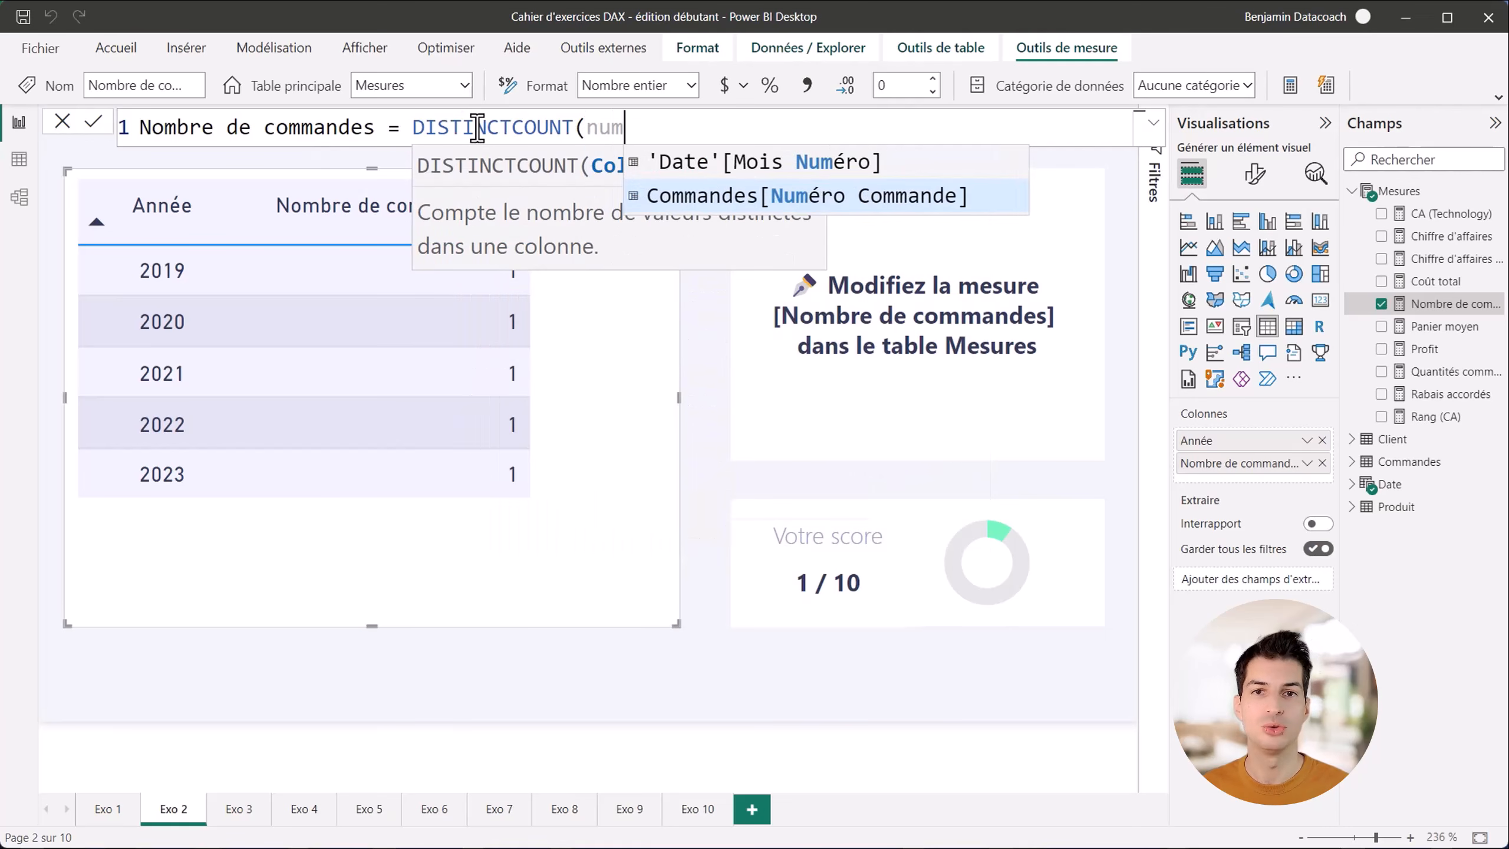
pyautogui.press('Tab')
pyautogui.write(')')
pyautogui.press('Return')
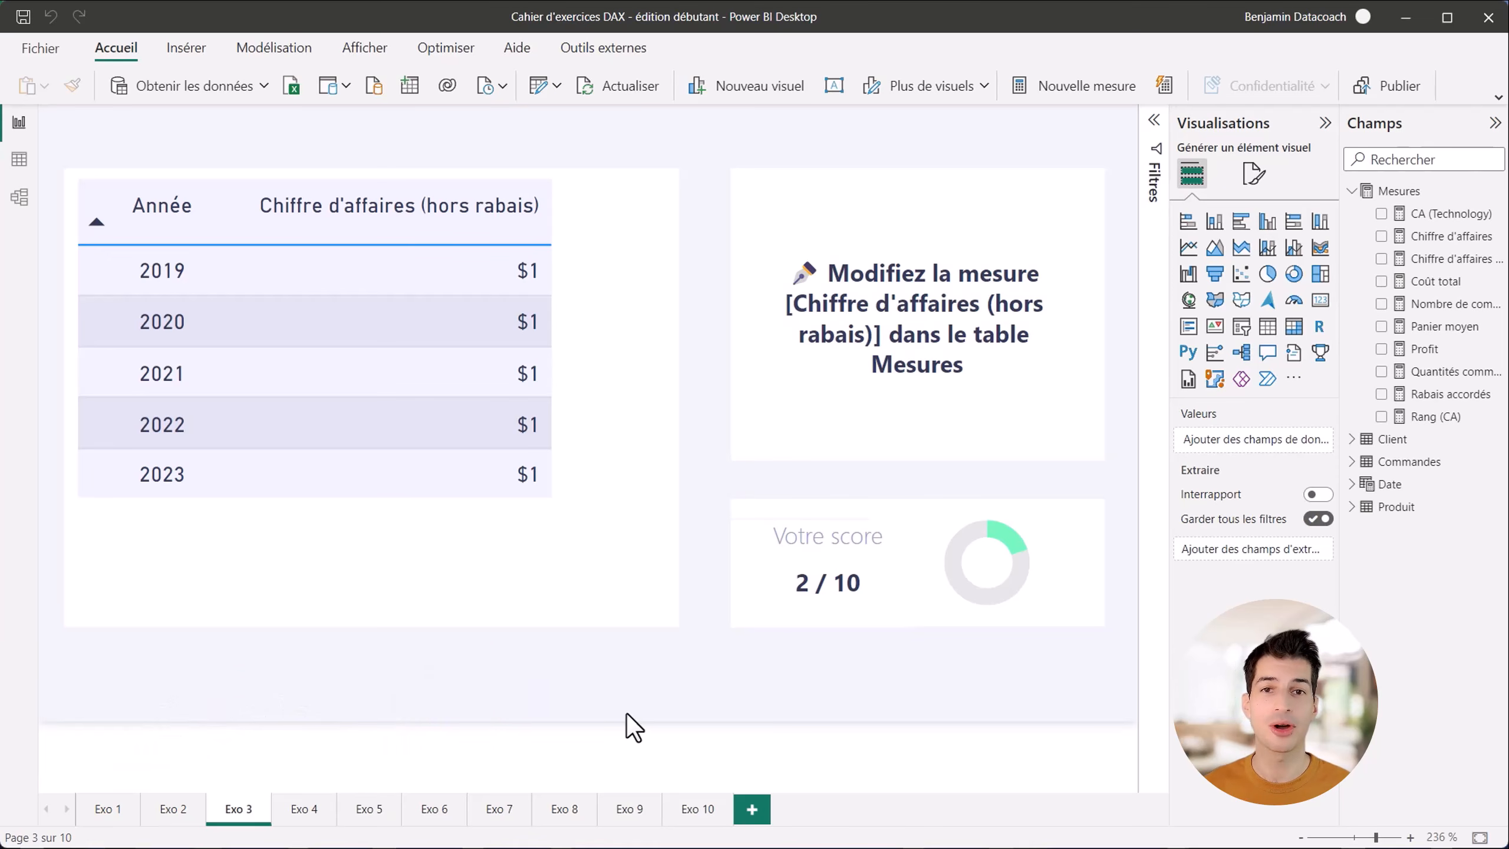
# Review the Commandes data and redefine the Chiffre d'affaires (hors rabais) measure as SUMX(Commandes, Commandes[Prix Unitaire] * Commandes[Quantité])
pyautogui.click(20, 162)
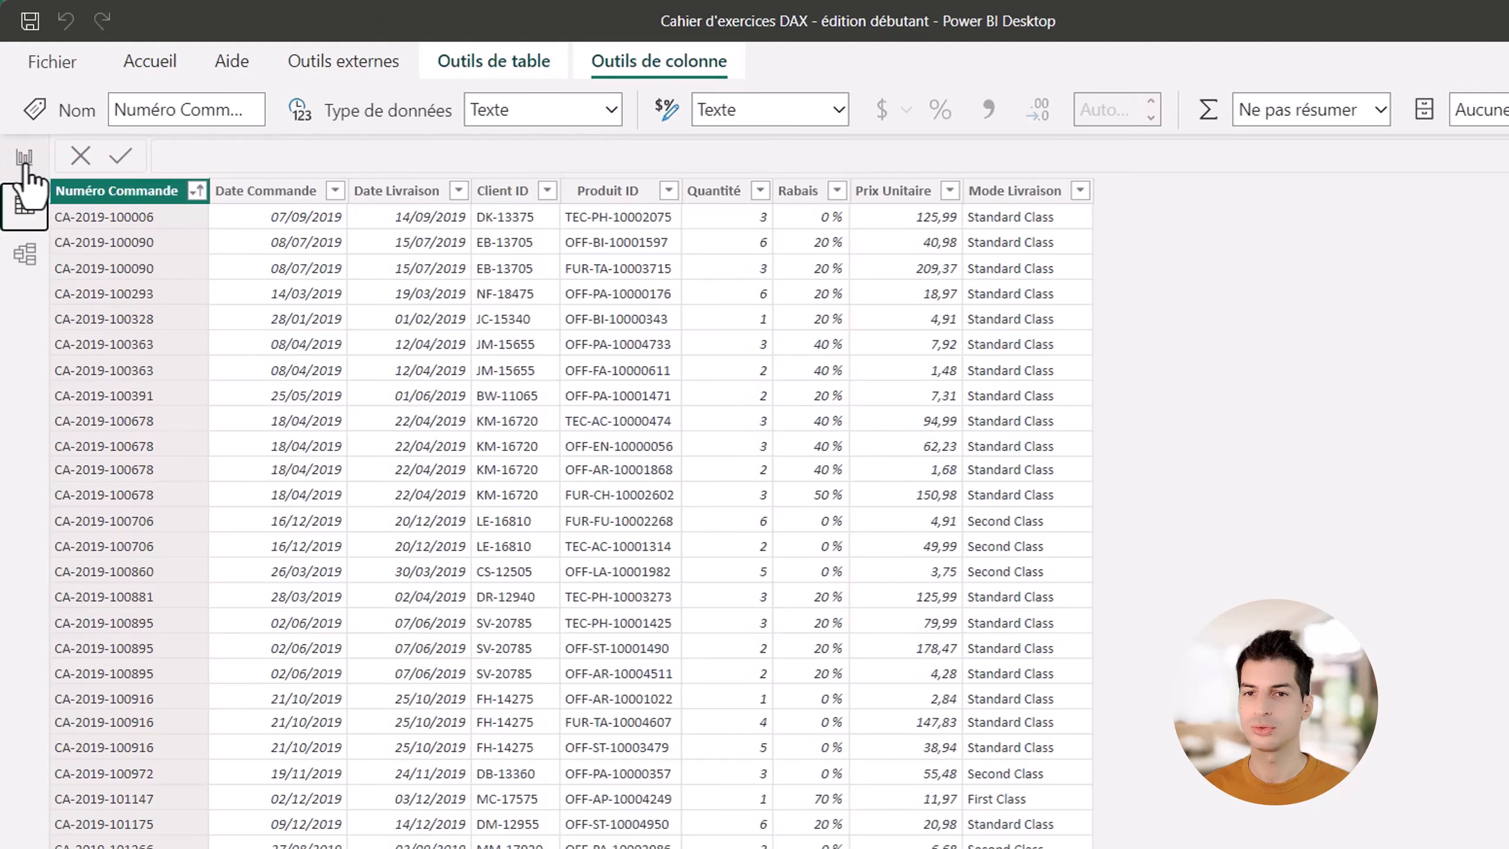
pyautogui.click(24, 156)
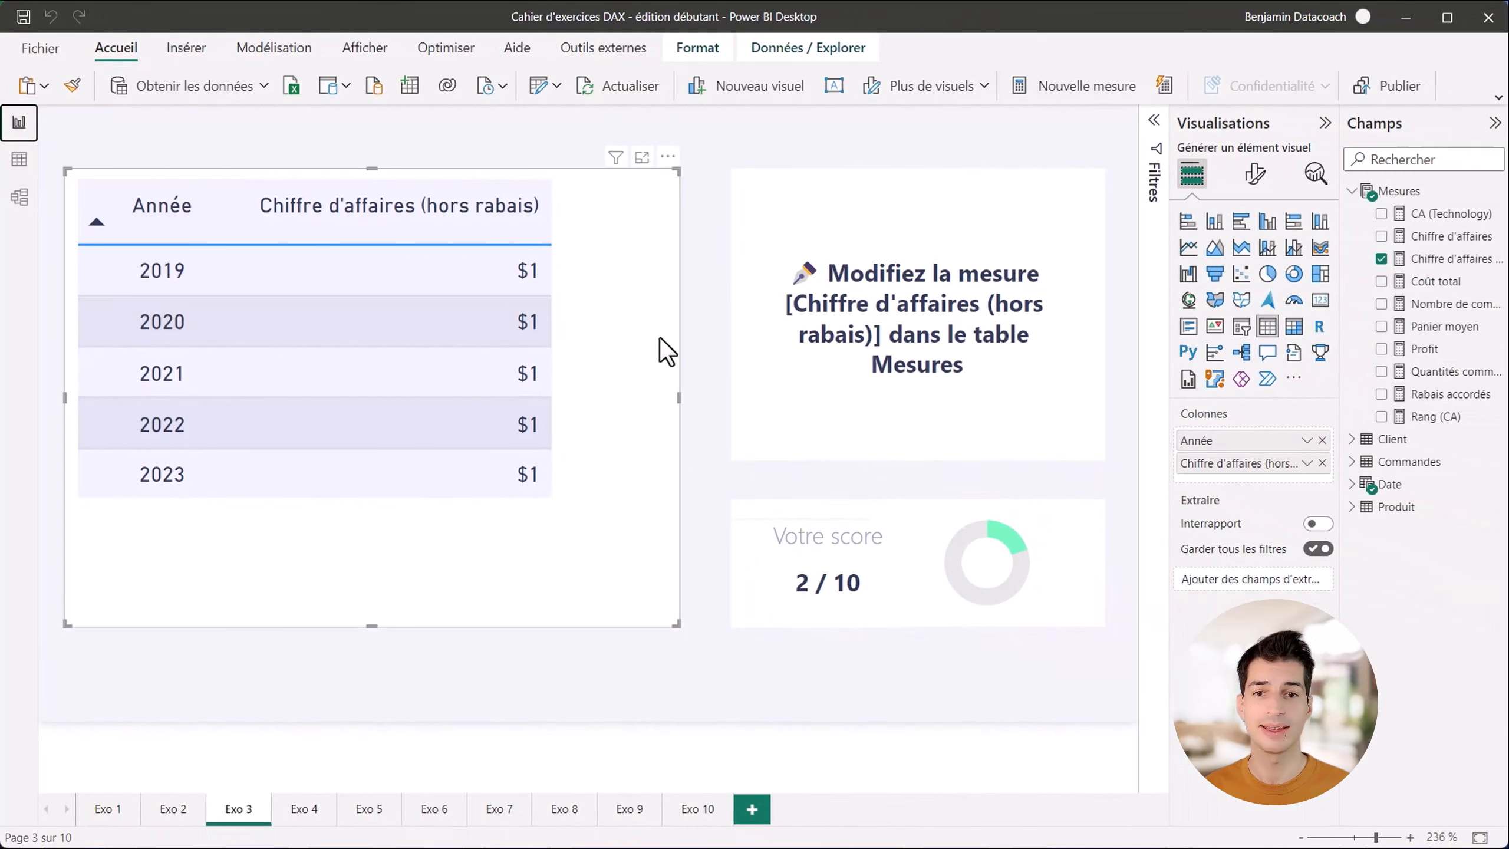
pyautogui.click(1450, 264)
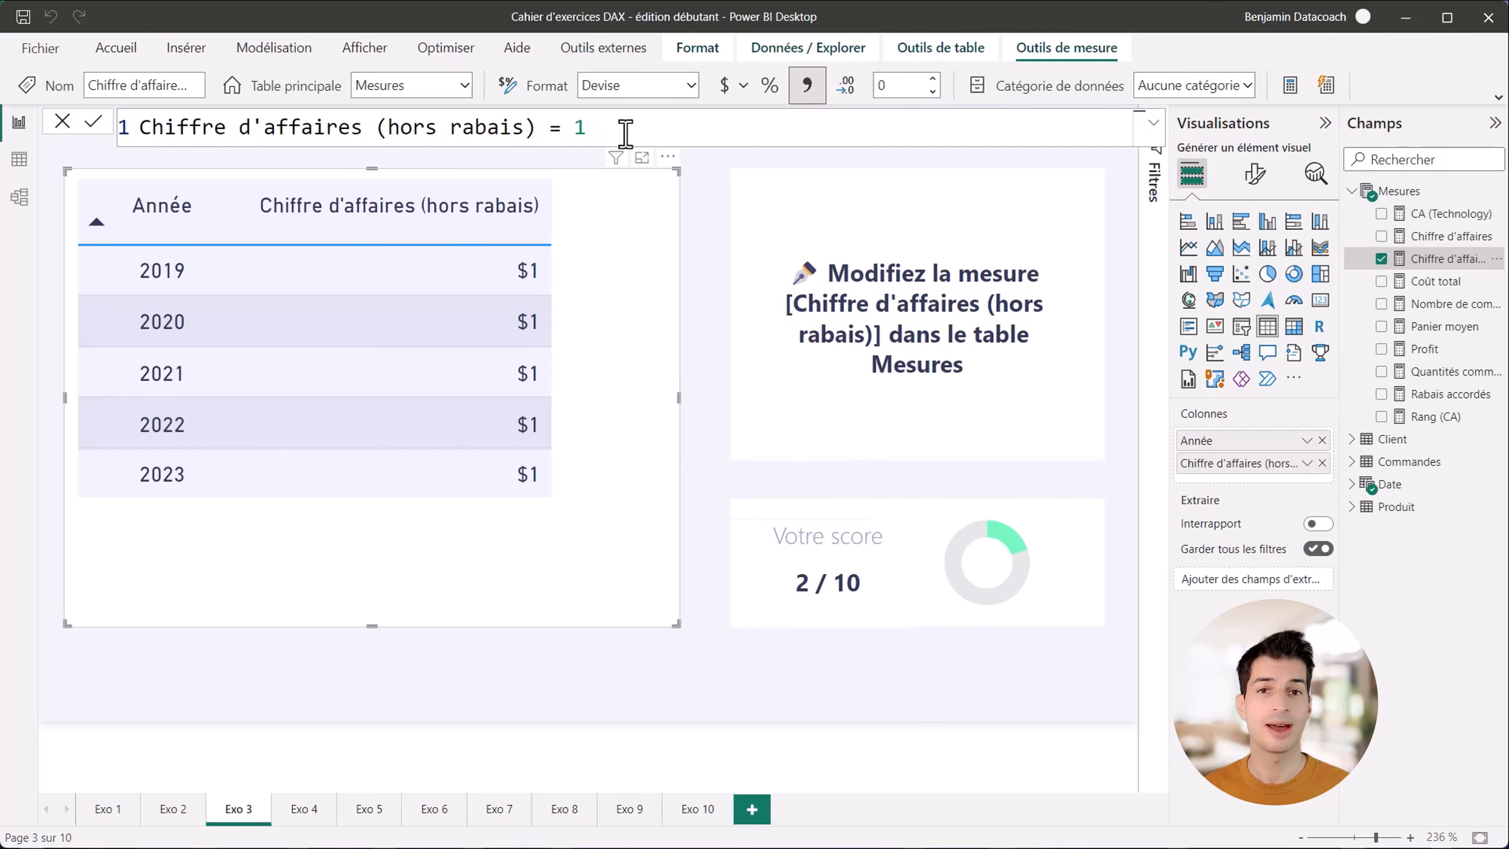
pyautogui.write('SUMX(')
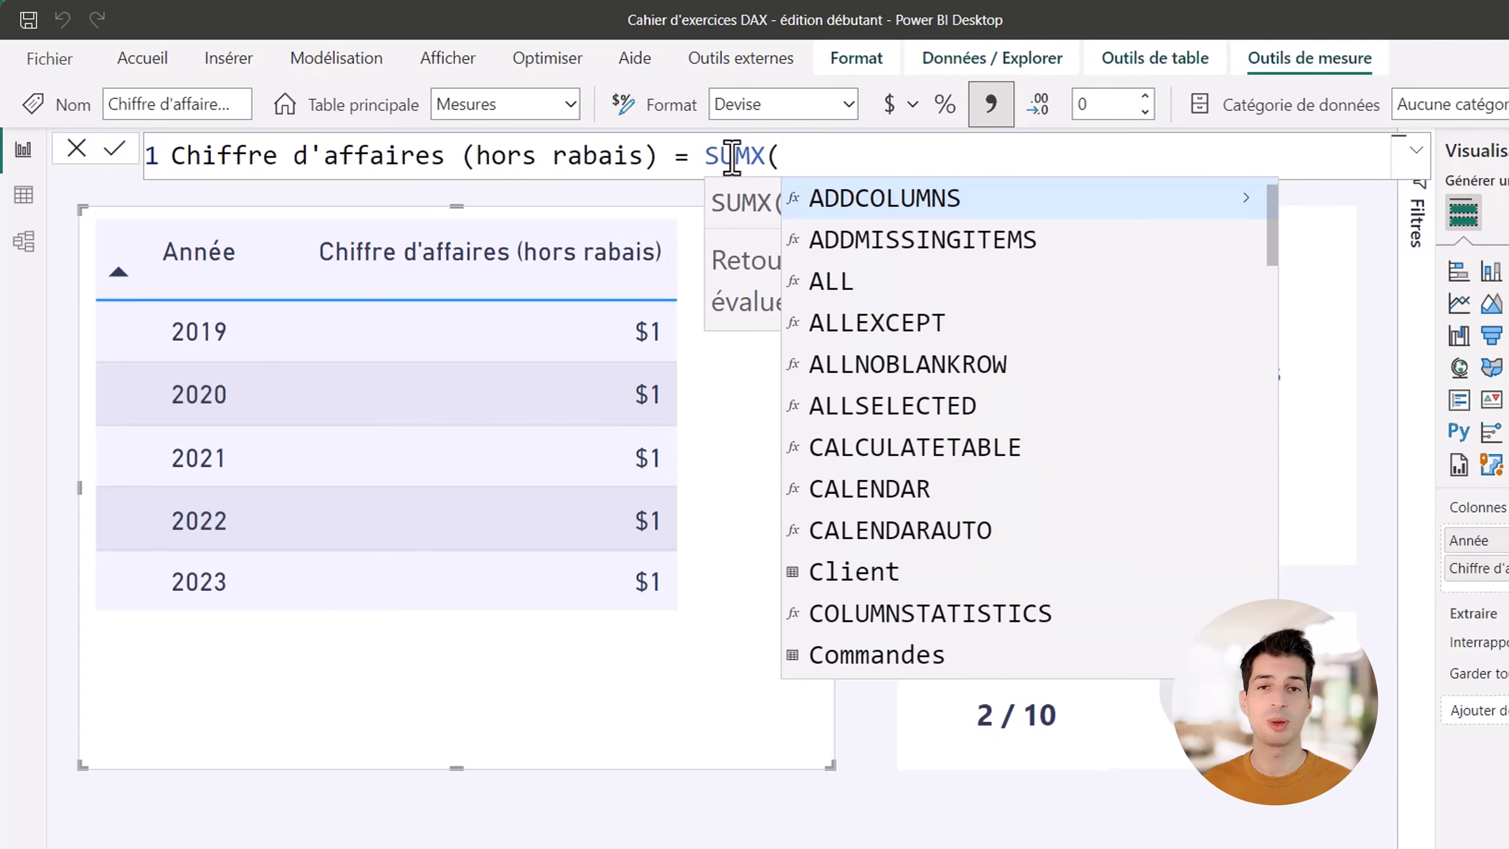
pyautogui.write('Com')
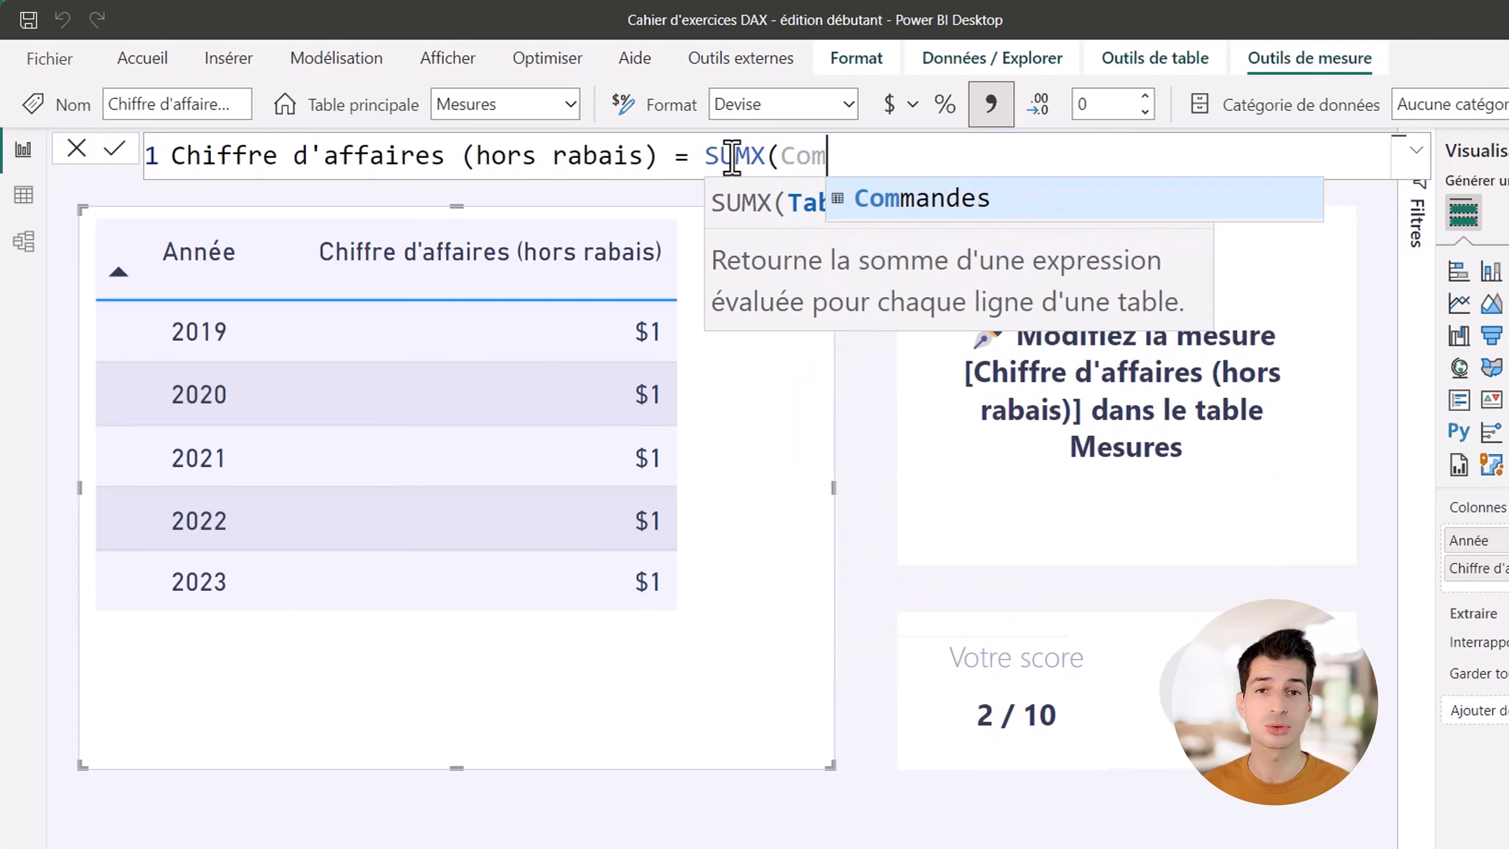
pyautogui.write('mandes,')
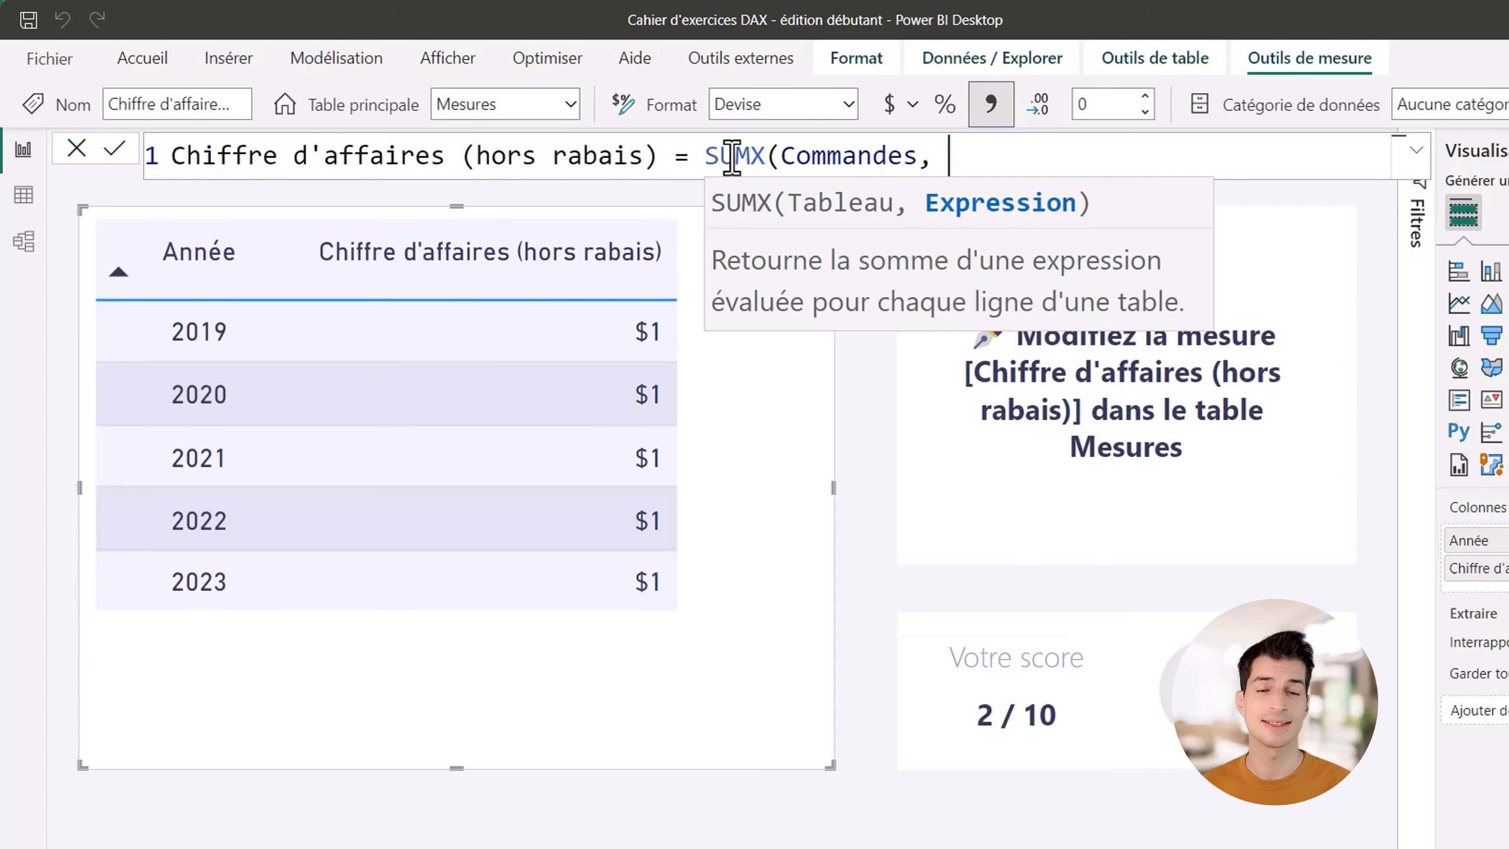
pyautogui.write(' unit')
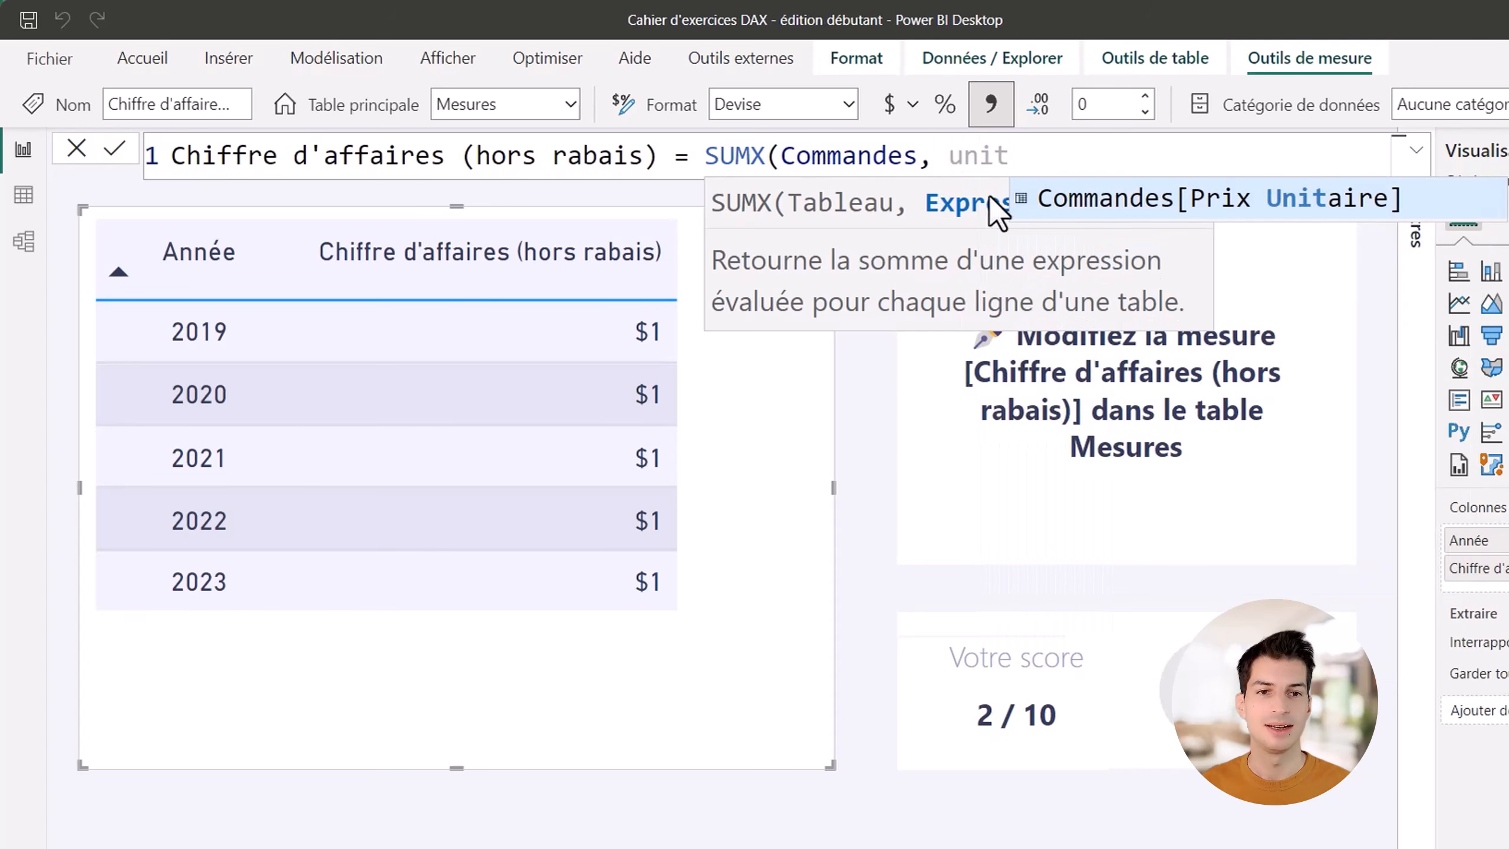
pyautogui.click(1131, 199)
pyautogui.write('* quan')
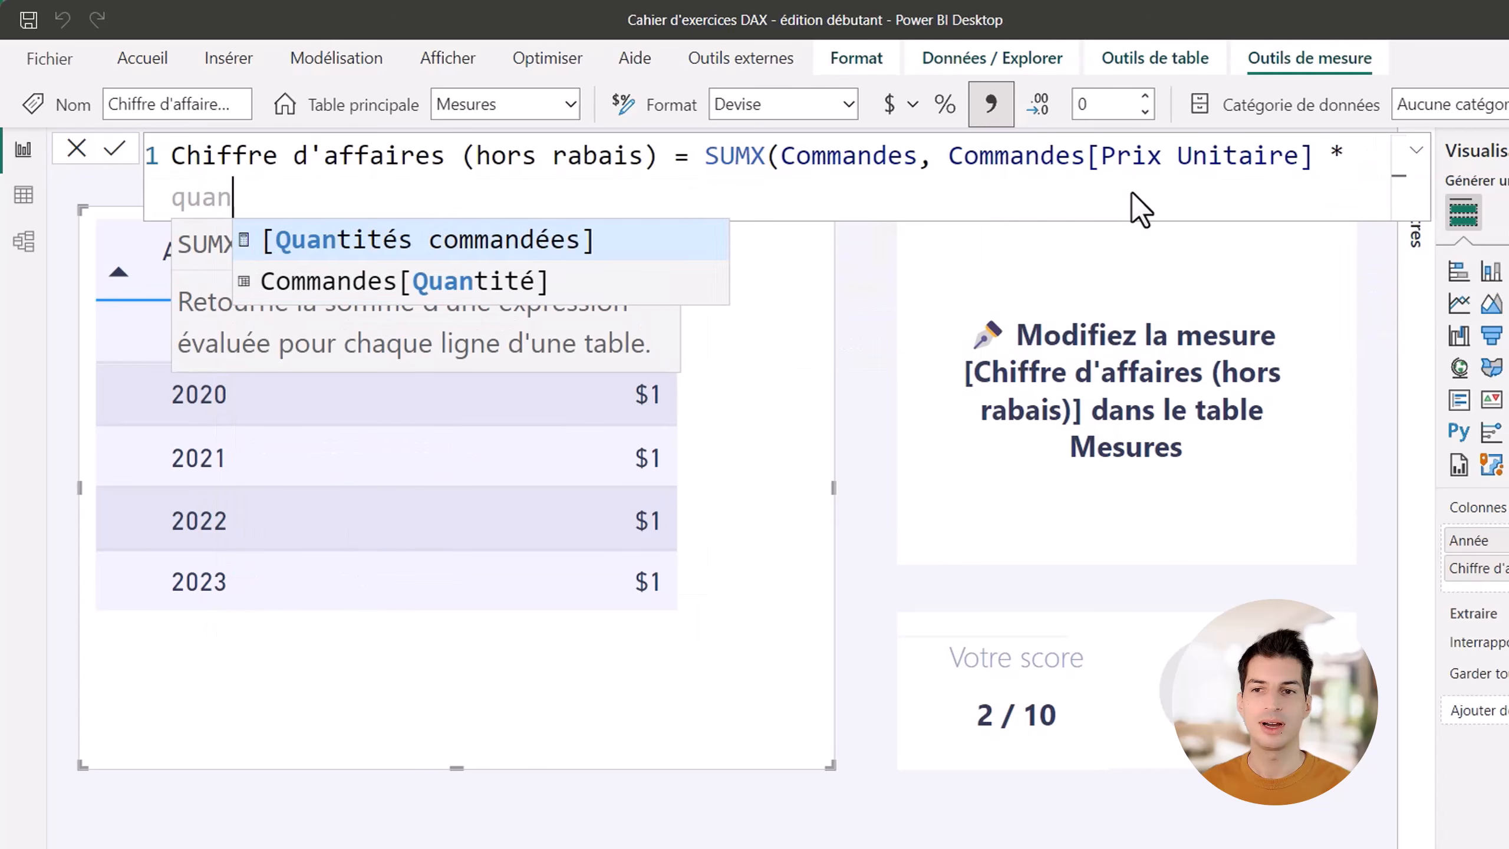
pyautogui.press('Down')
pyautogui.press('Tab')
pyautogui.write(')')
pyautogui.press('Return')
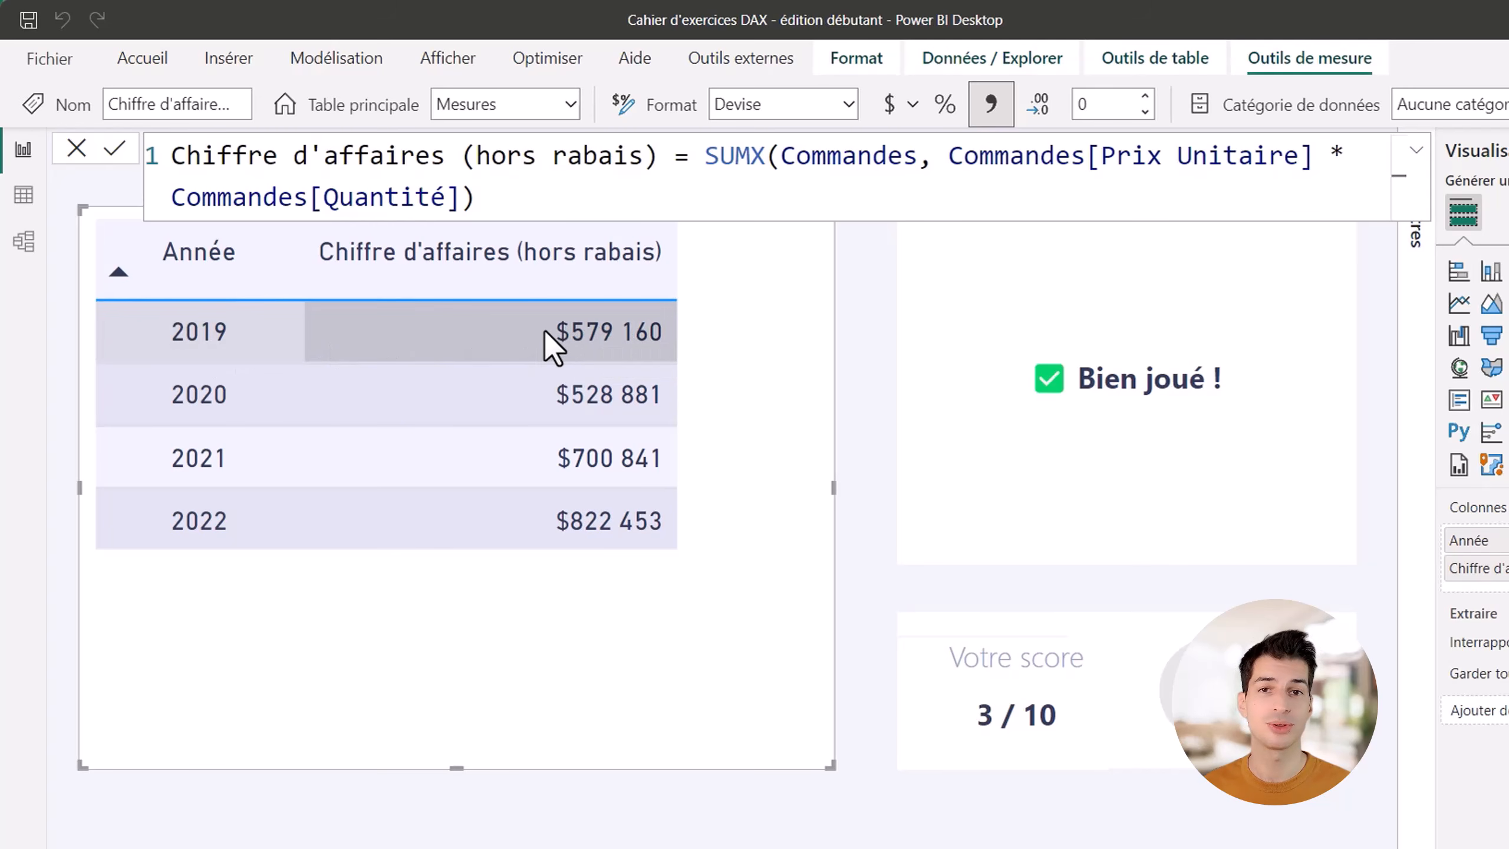
# Split the SUMX formula over several lines, with breaks after the opening parenthesis and after the Commandes table argument
pyautogui.click(785, 156)
pyautogui.hotkey('shift', 'Return')
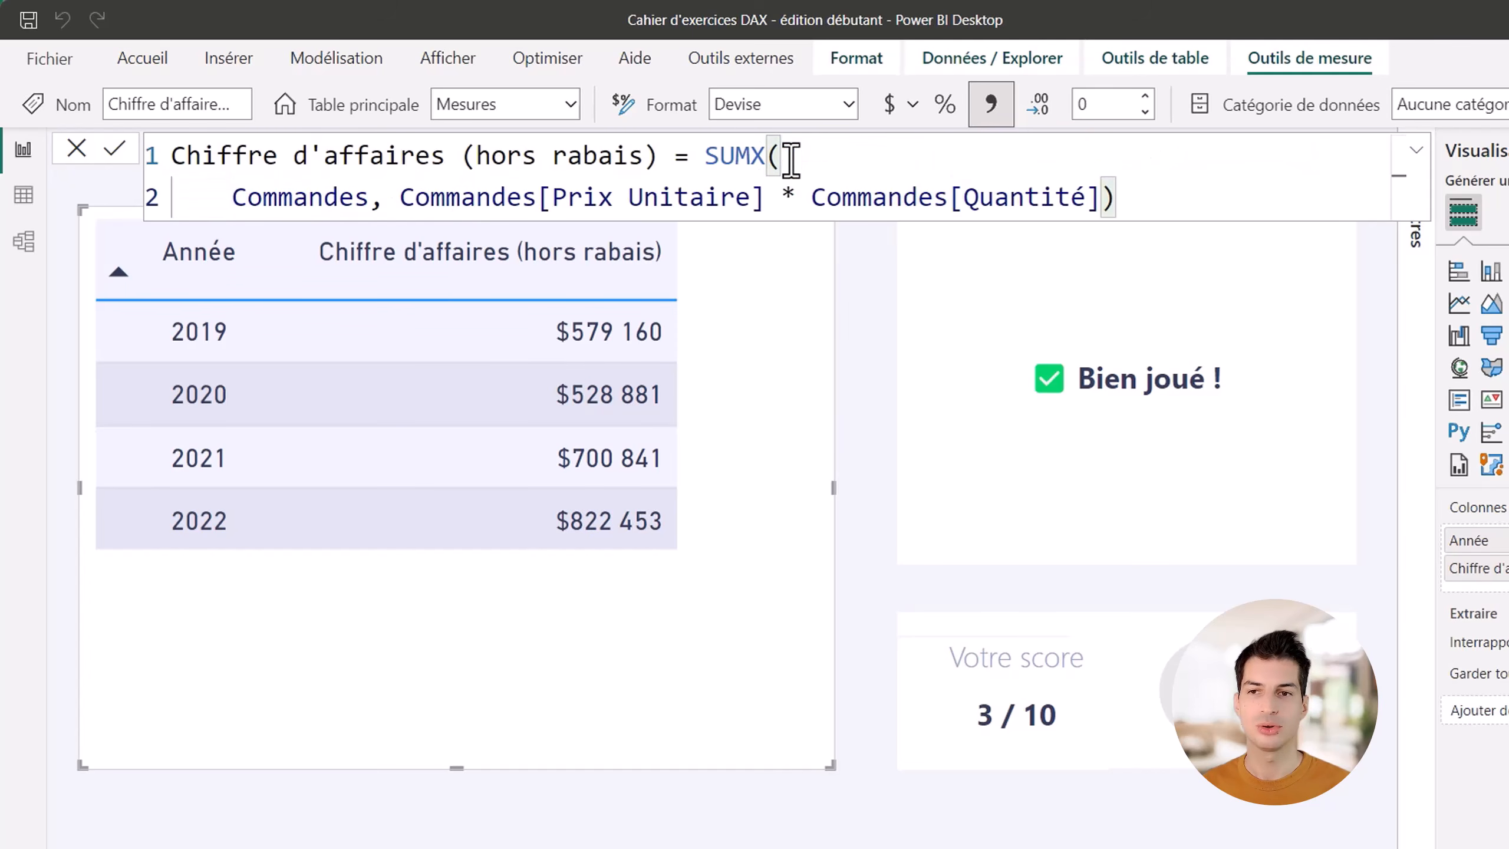
pyautogui.doubleClick(292, 199)
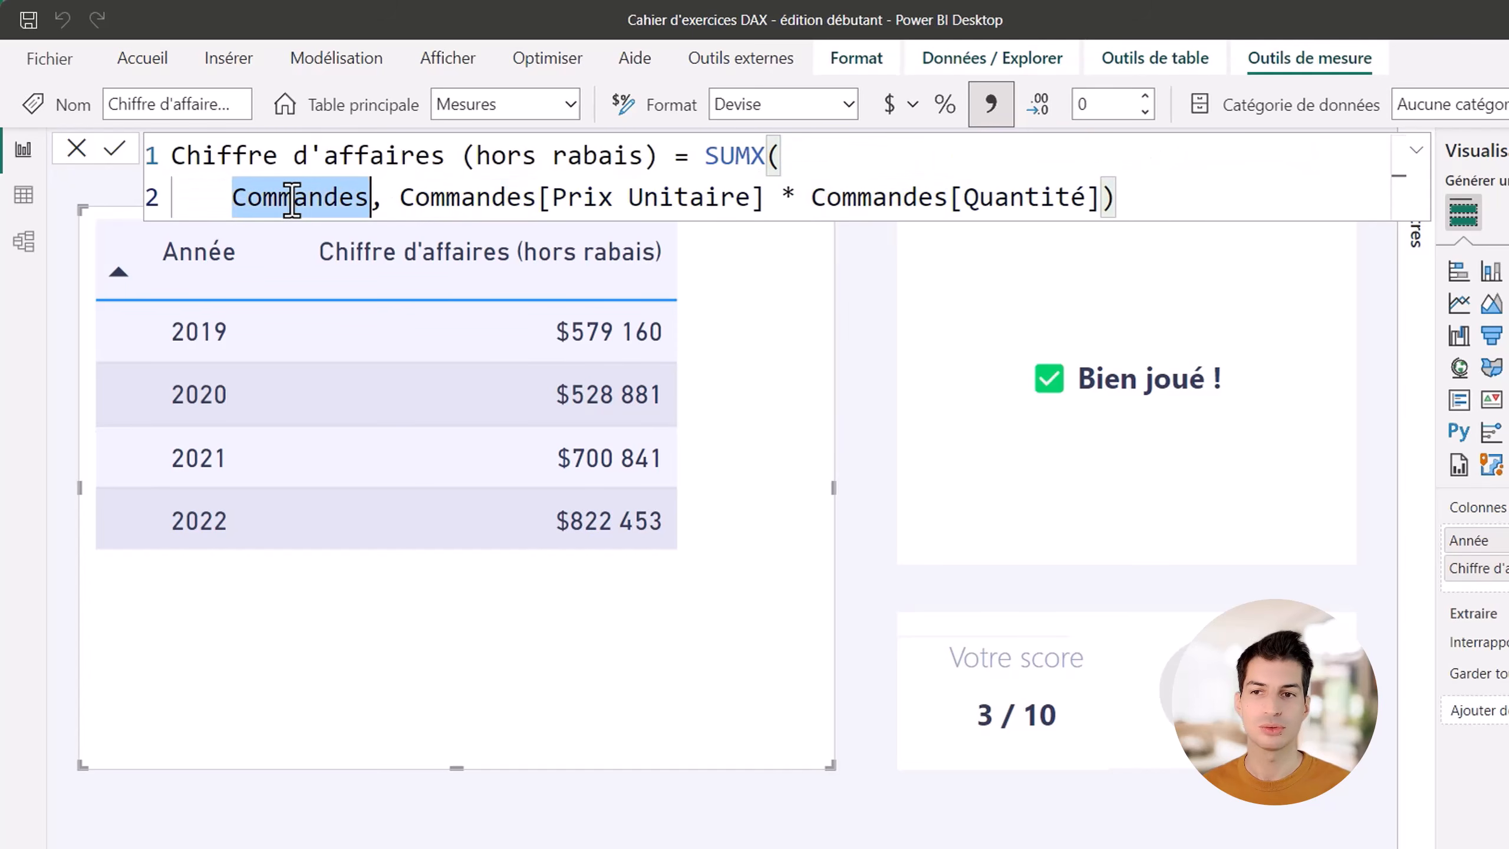
pyautogui.click(397, 200)
pyautogui.hotkey('shift', 'Return')
pyautogui.doubleClick(295, 200)
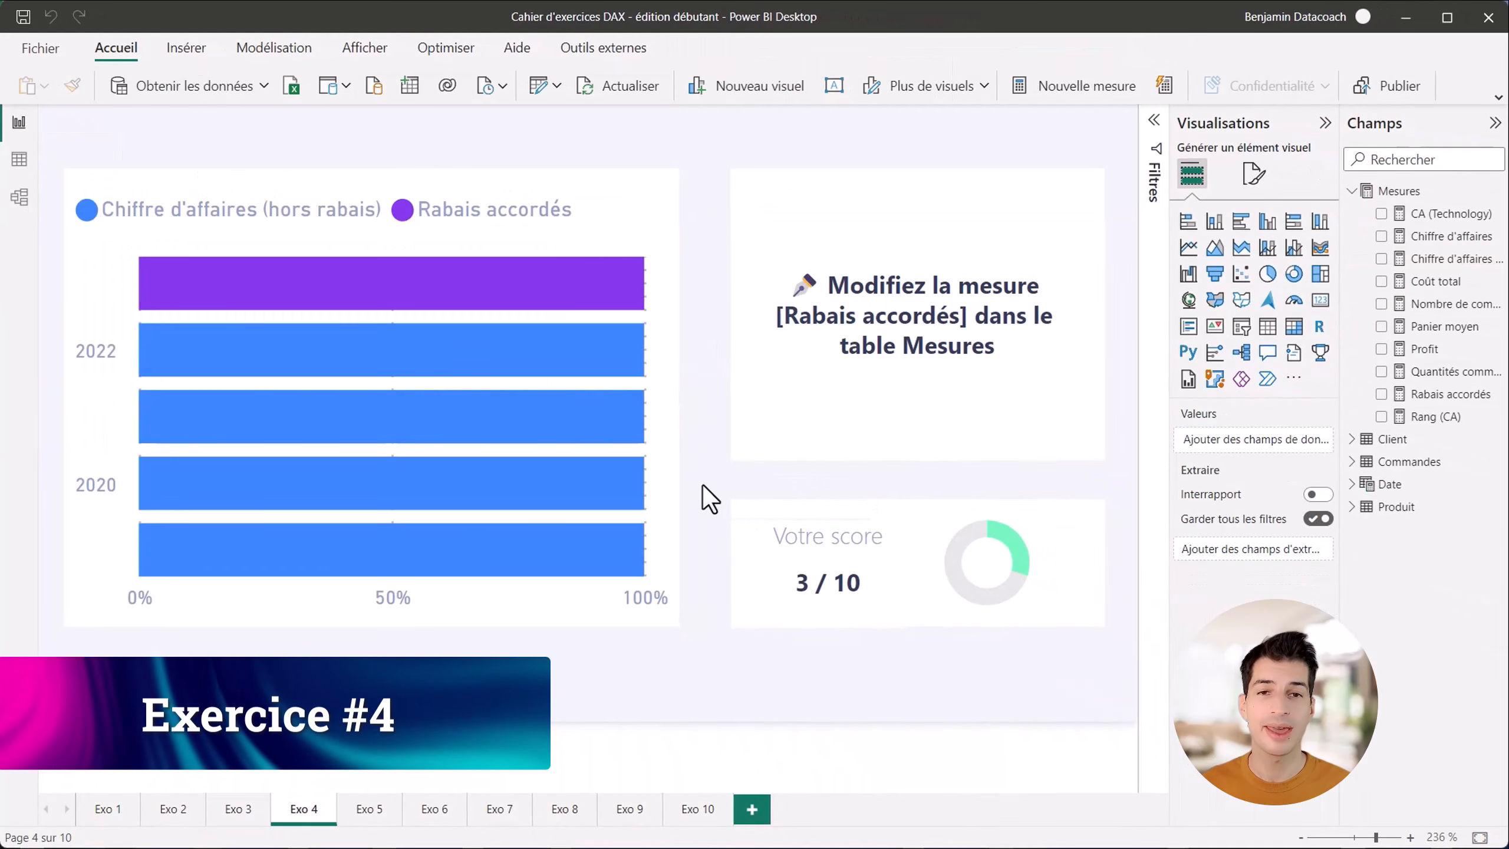
# Examine the Quantité, Rabais and Prix Unitaire columns of the Commandes table, and return to the exercise 4 bar chart
pyautogui.click(18, 169)
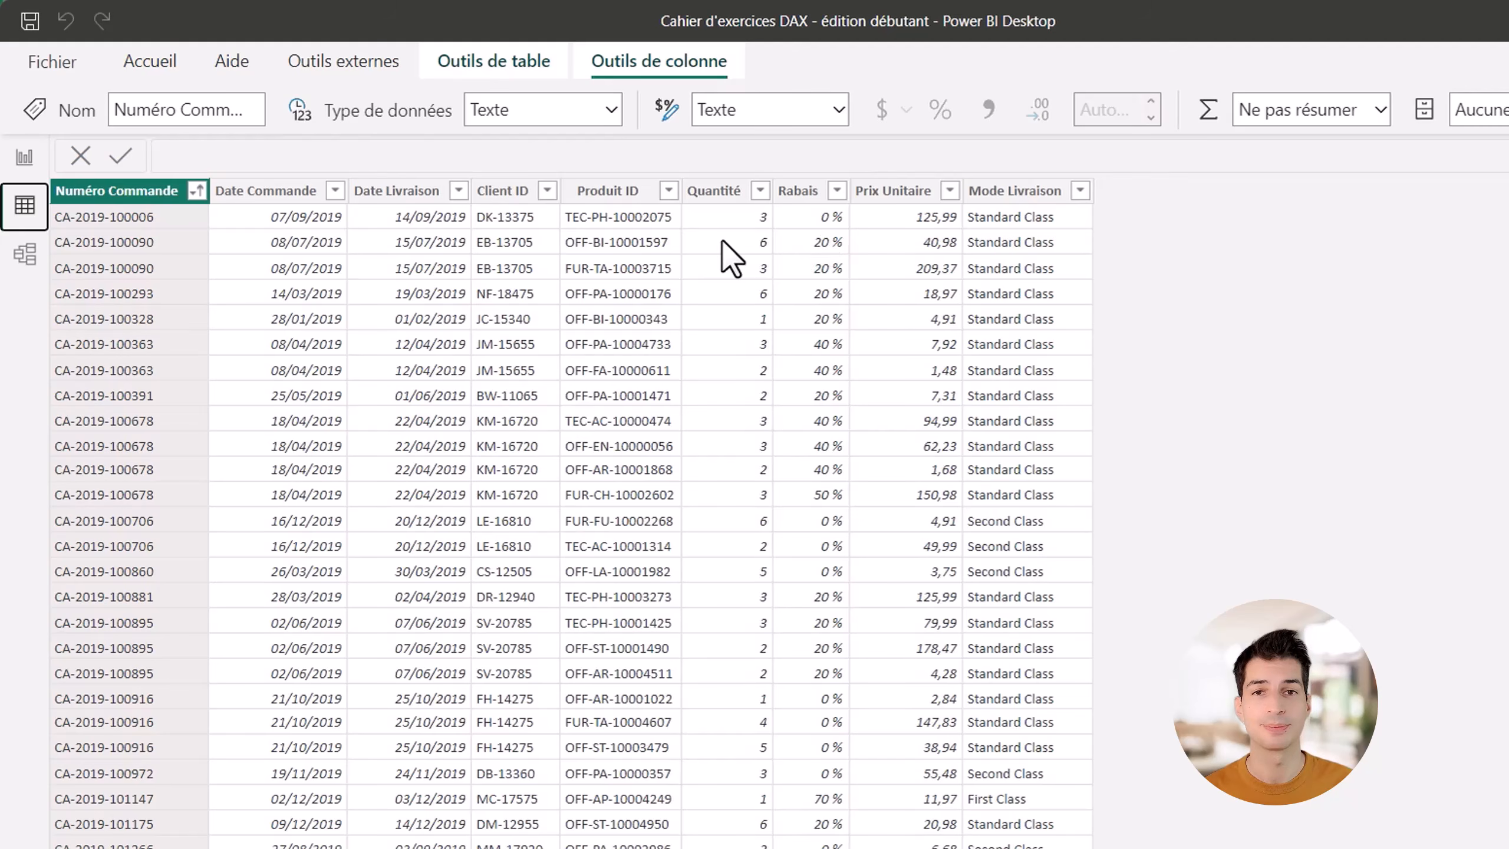
pyautogui.click(34, 164)
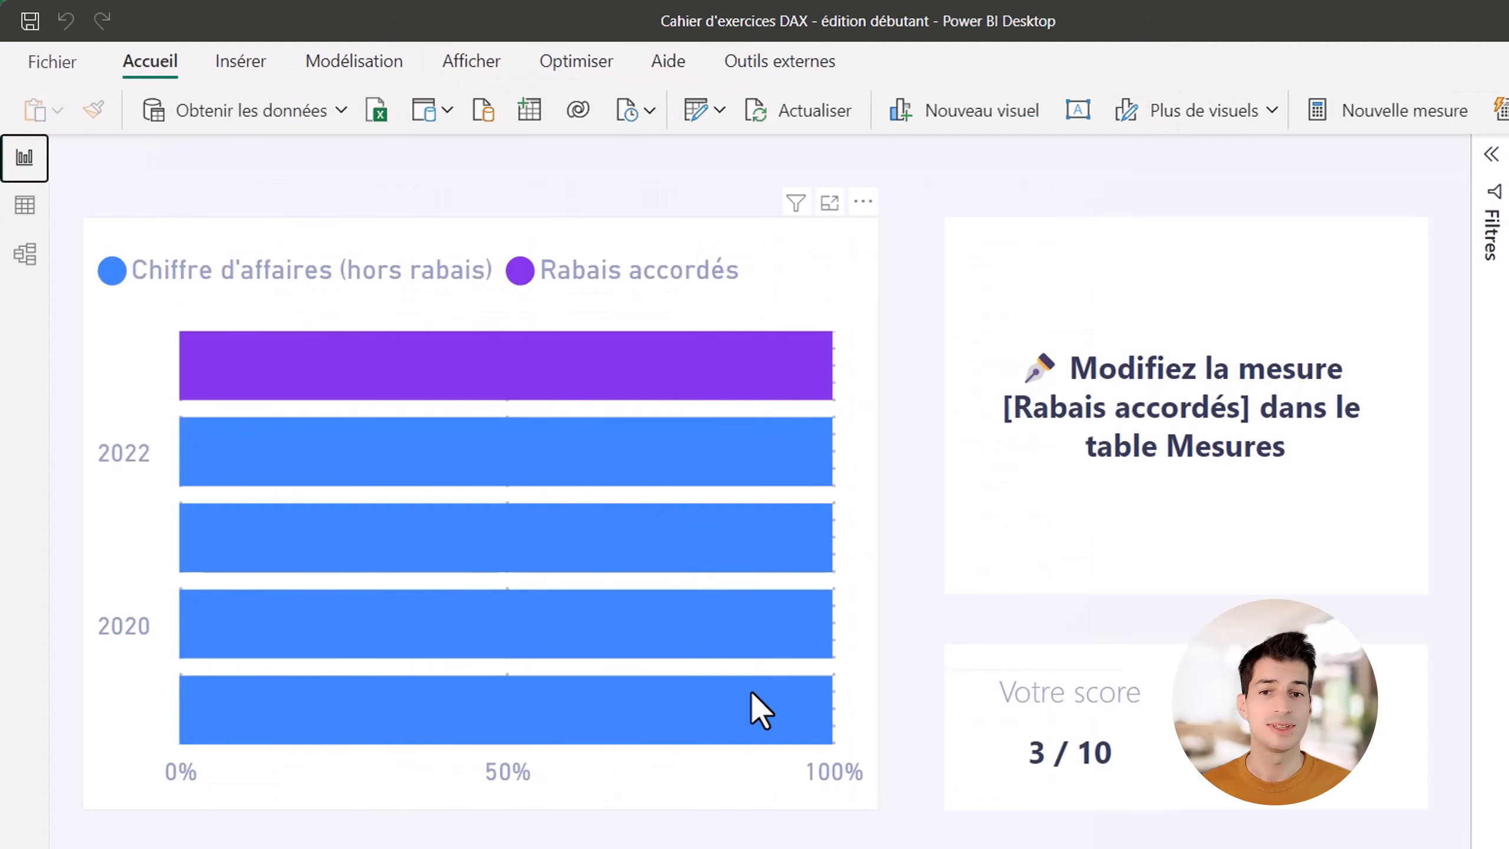
pyautogui.click(830, 774)
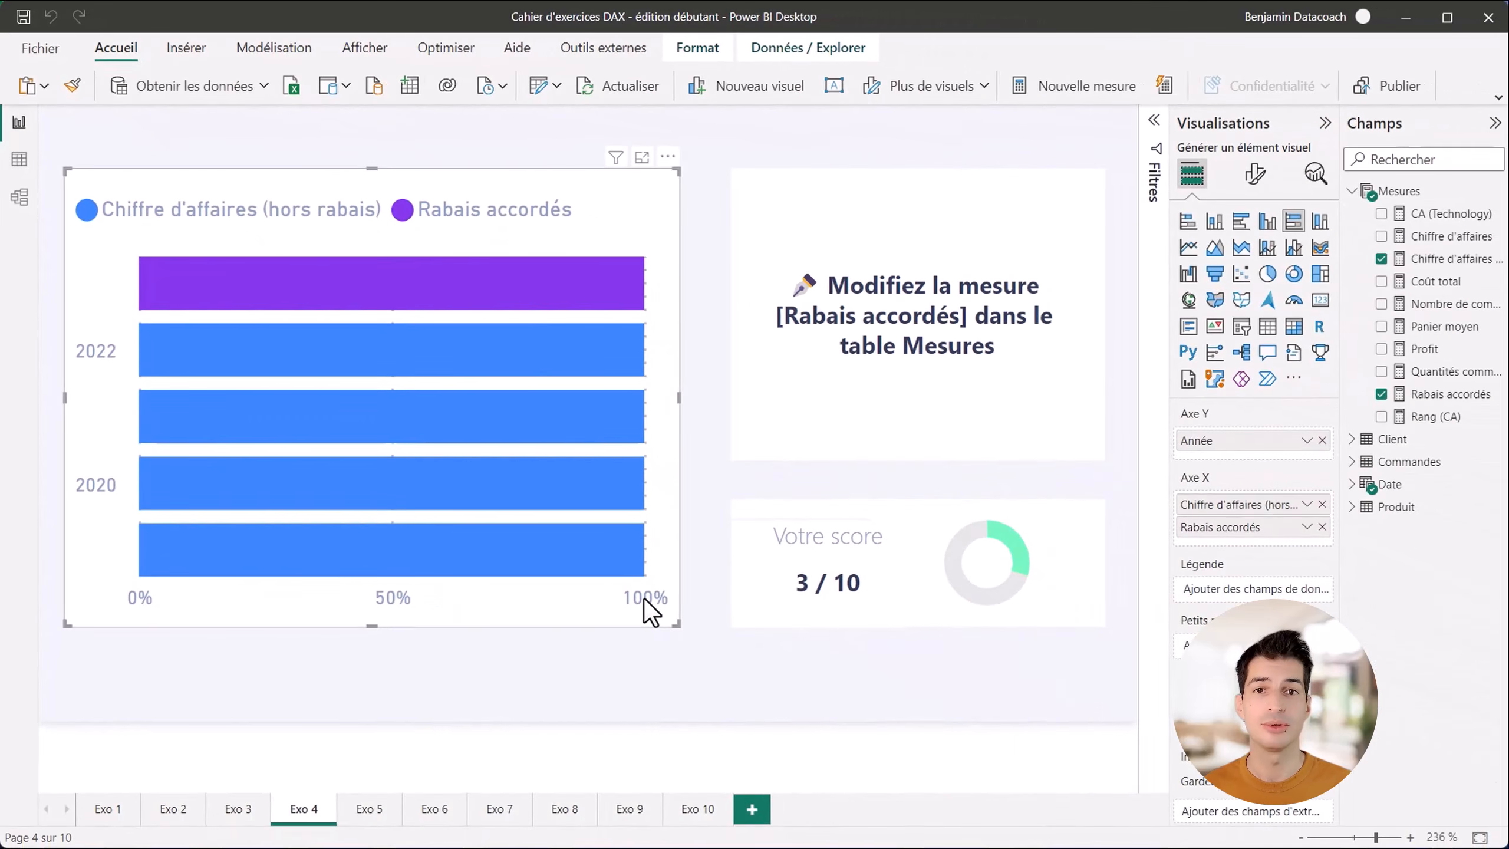
# Redefine the Rabais accordés measure as SUMX(Commandes, Commandes[Quantité] * Commandes[Prix Unitaire] * Commandes[Rabais])
pyautogui.click(1449, 394)
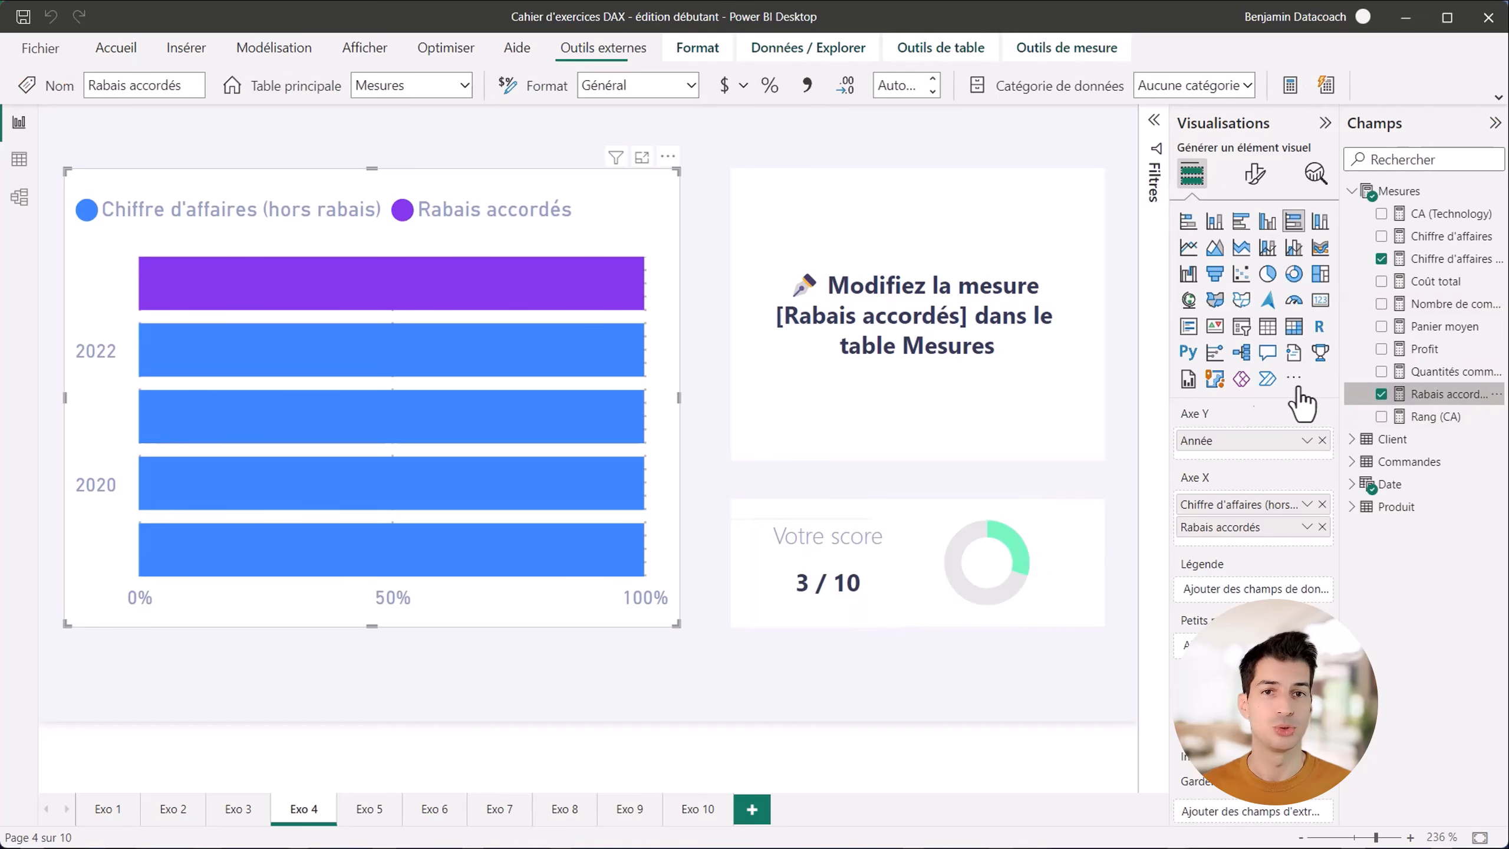
pyautogui.click(507, 128)
pyautogui.write('SUMX')
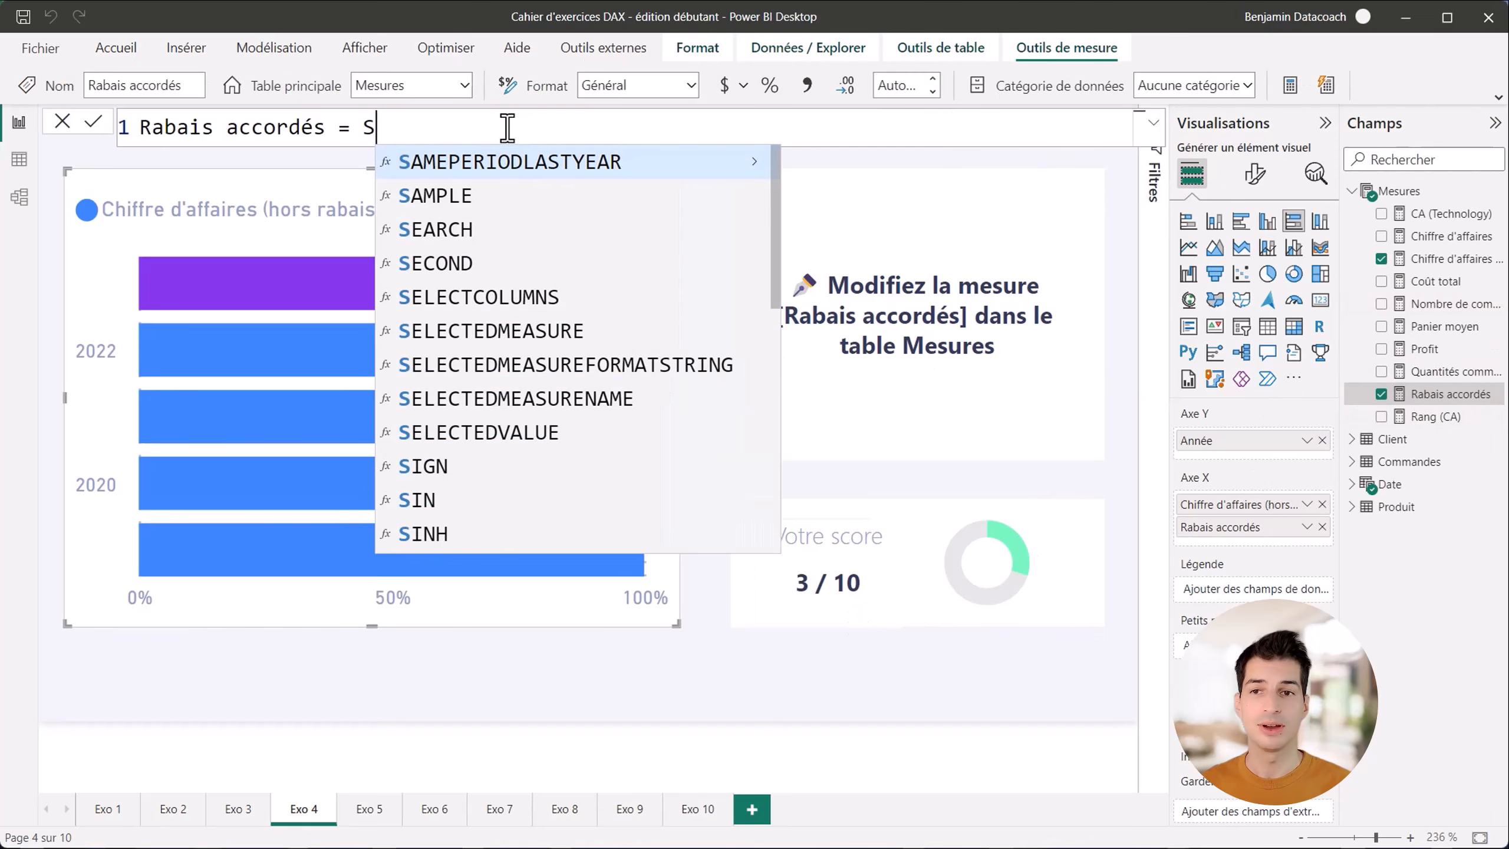
pyautogui.write('(')
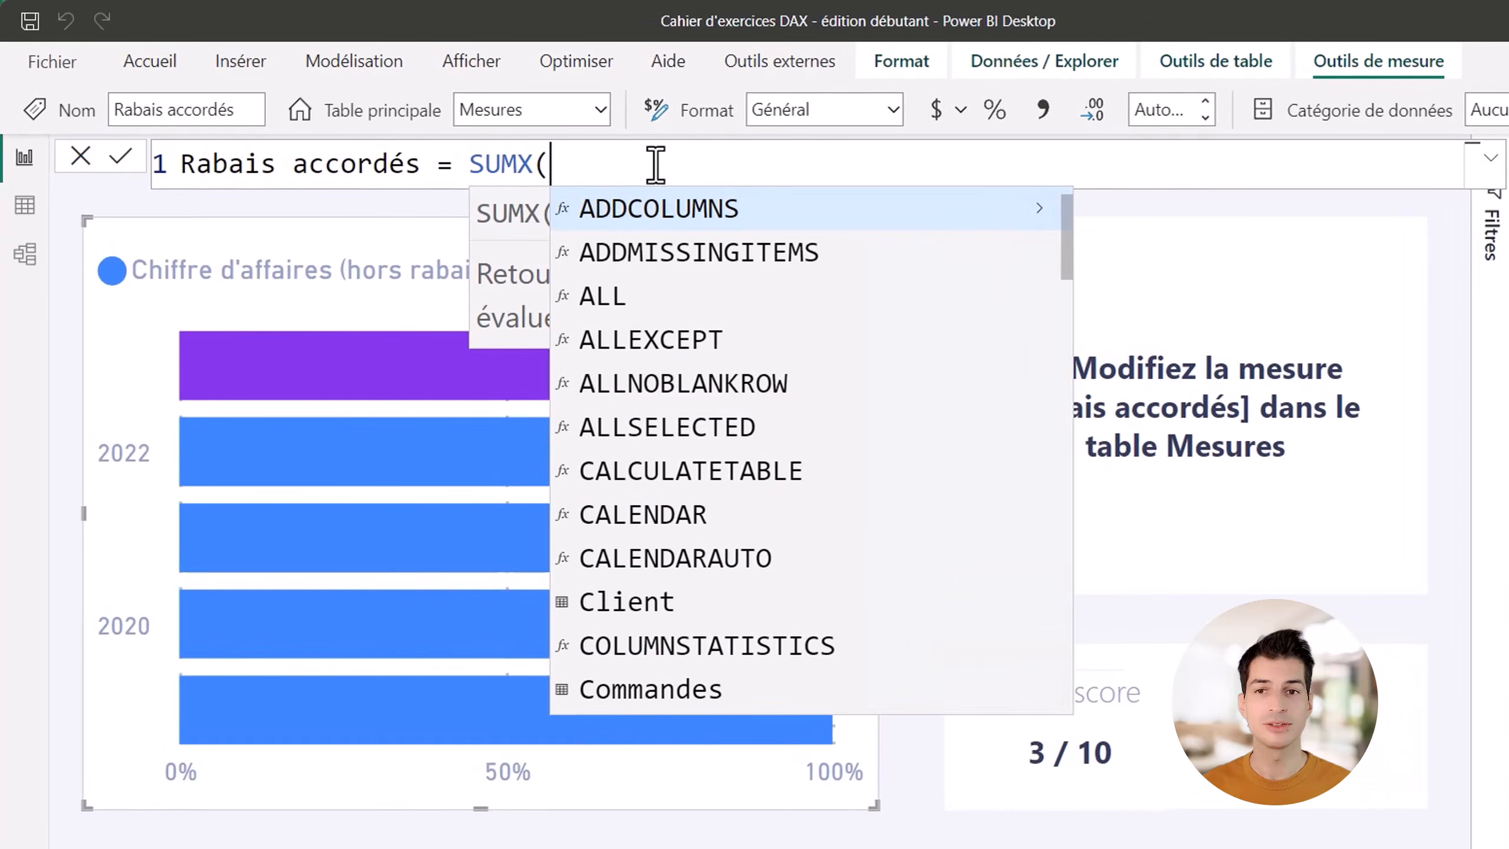
pyautogui.write('Commandes, ')
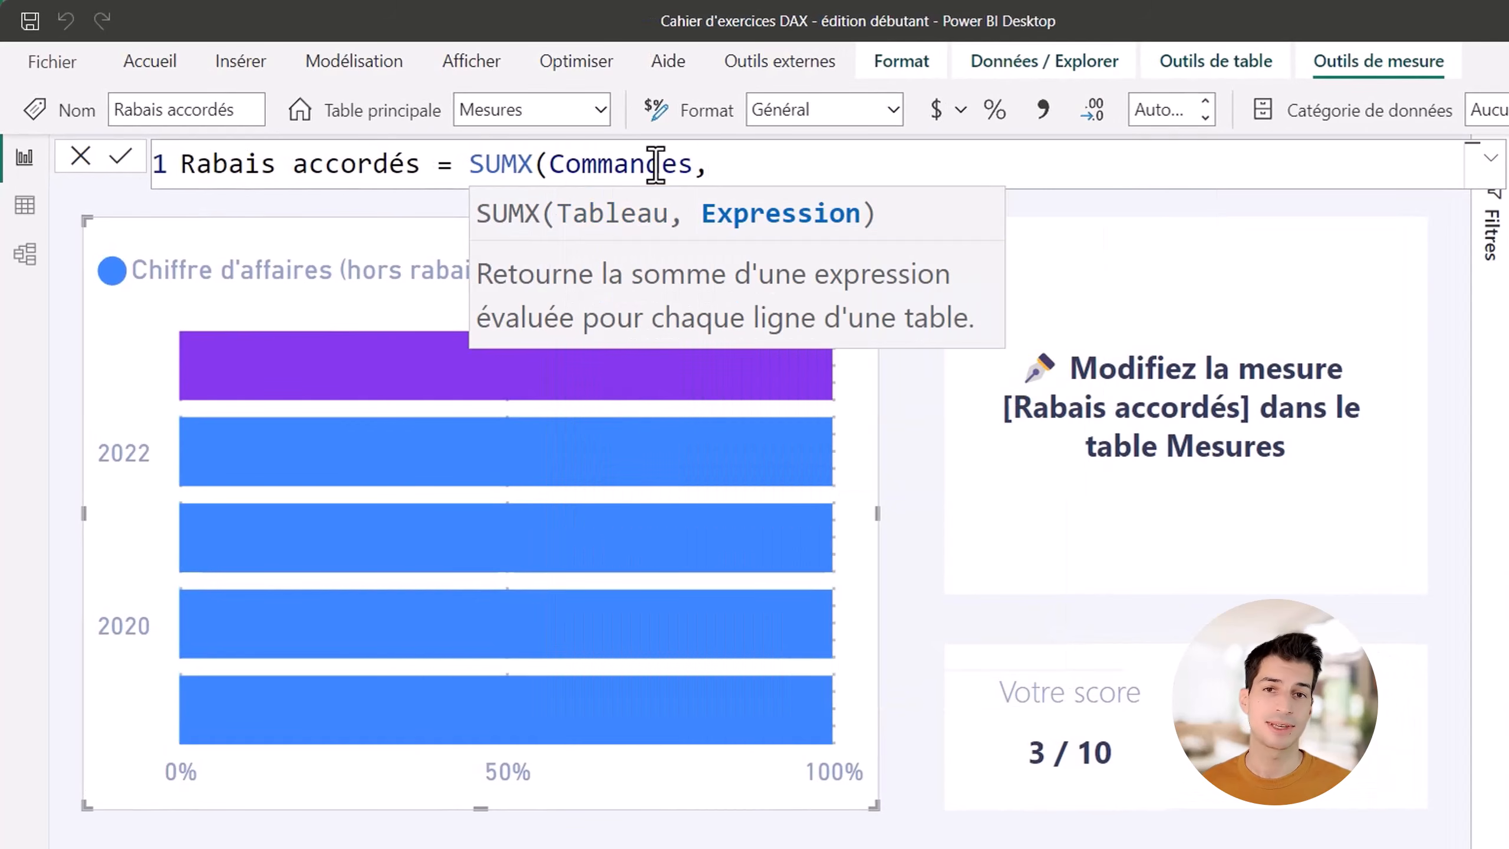
pyautogui.write('quanti')
pyautogui.press('Down')
pyautogui.press('Tab')
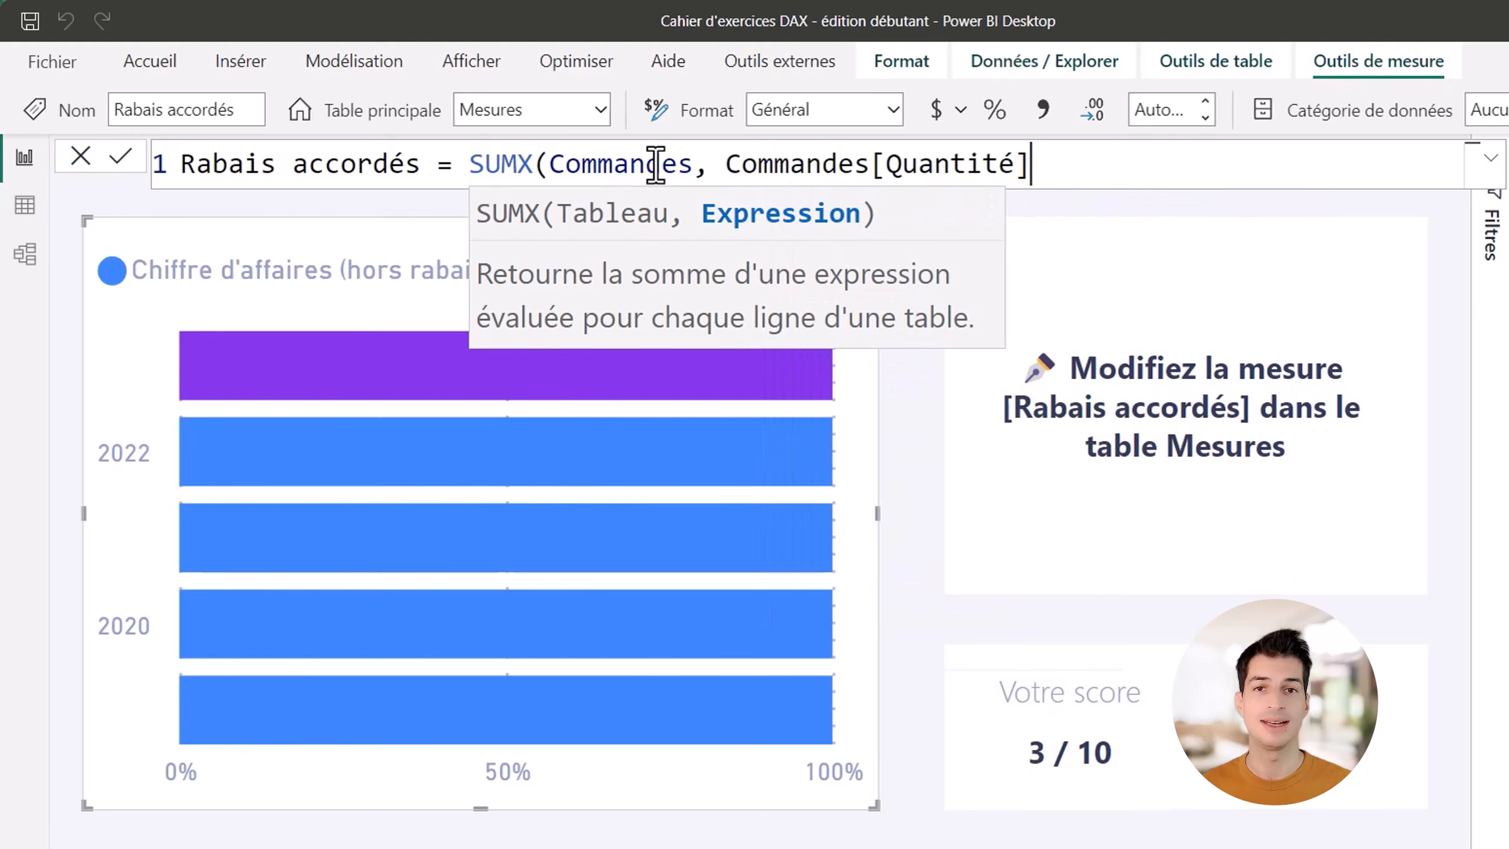
pyautogui.write('* prix')
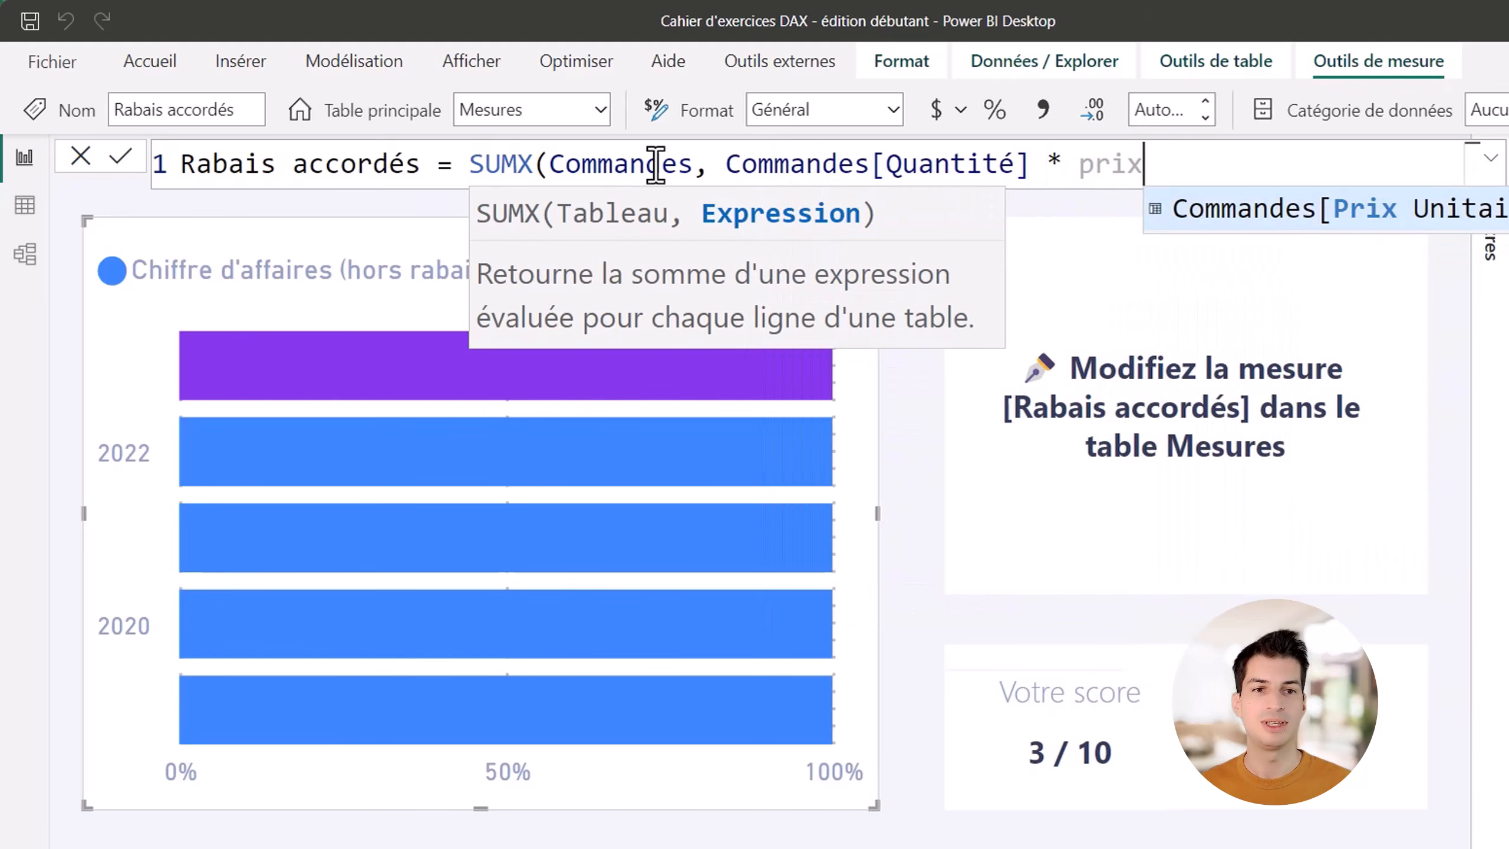
pyautogui.press('Tab')
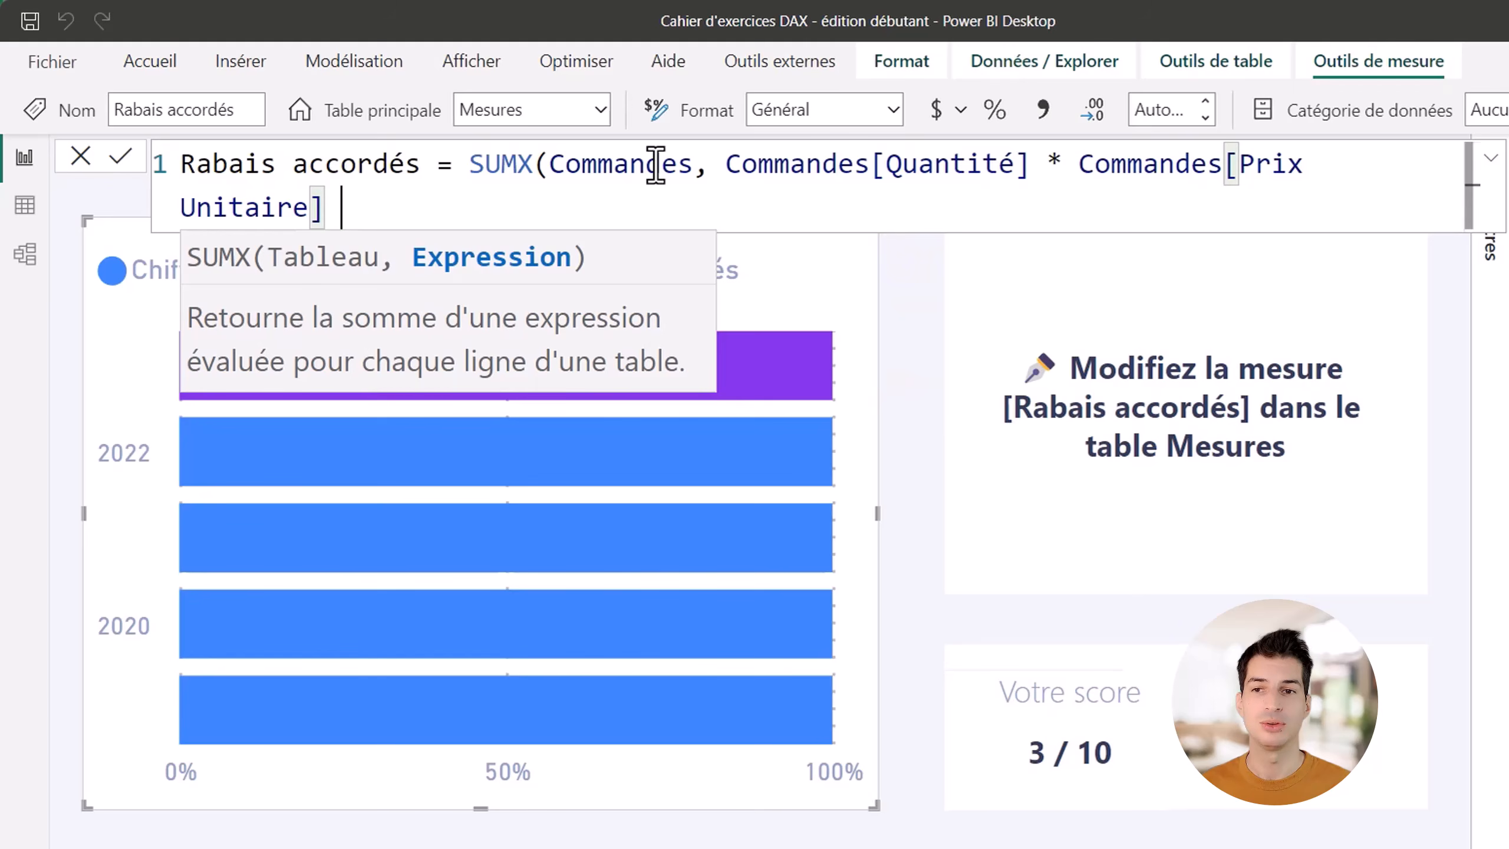
pyautogui.write('* raba')
pyautogui.press('Tab')
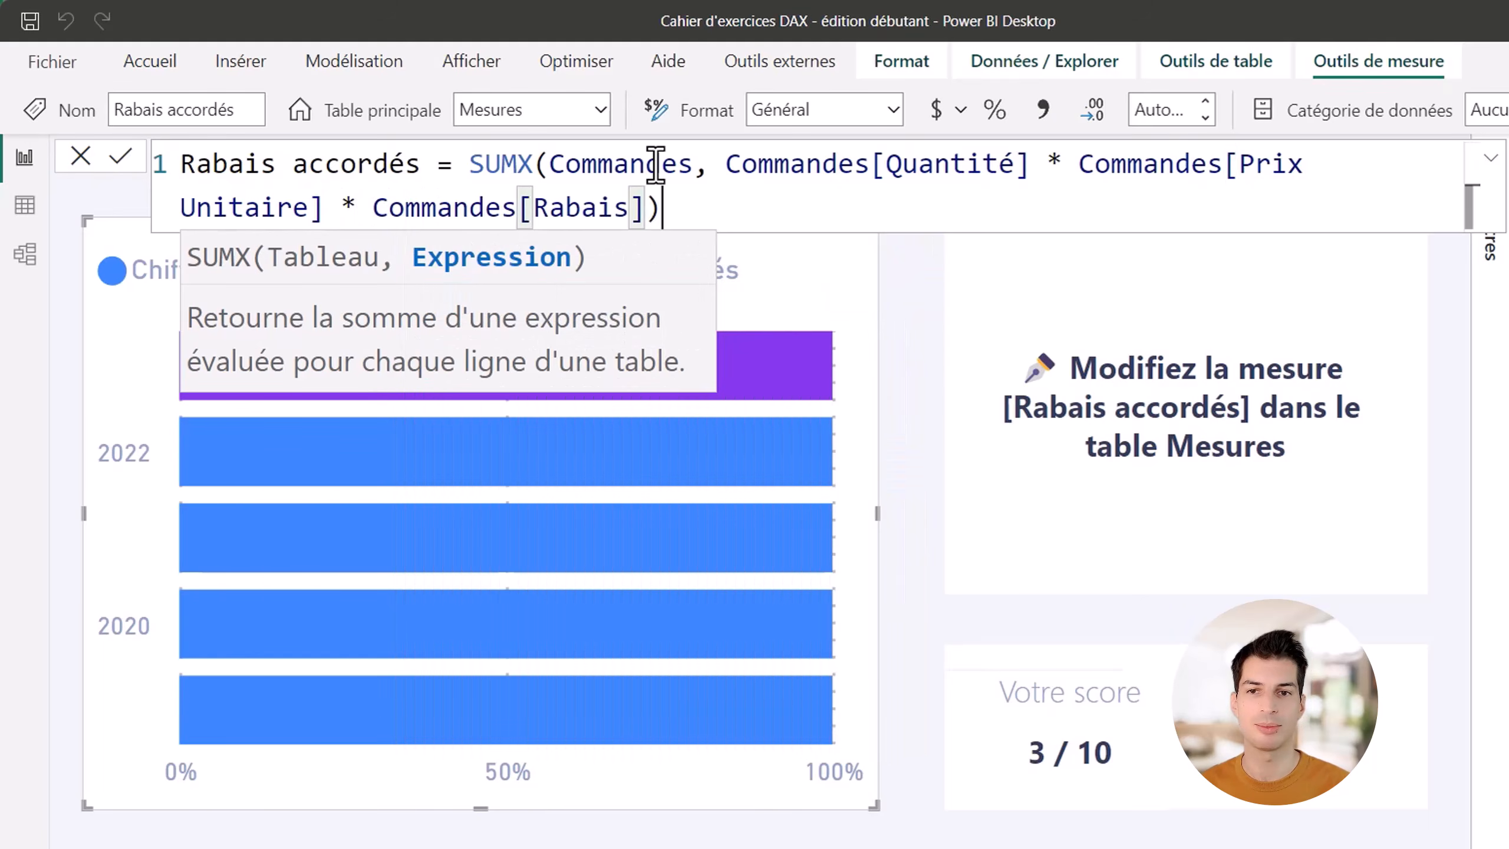
pyautogui.write(')')
pyautogui.press('Return')
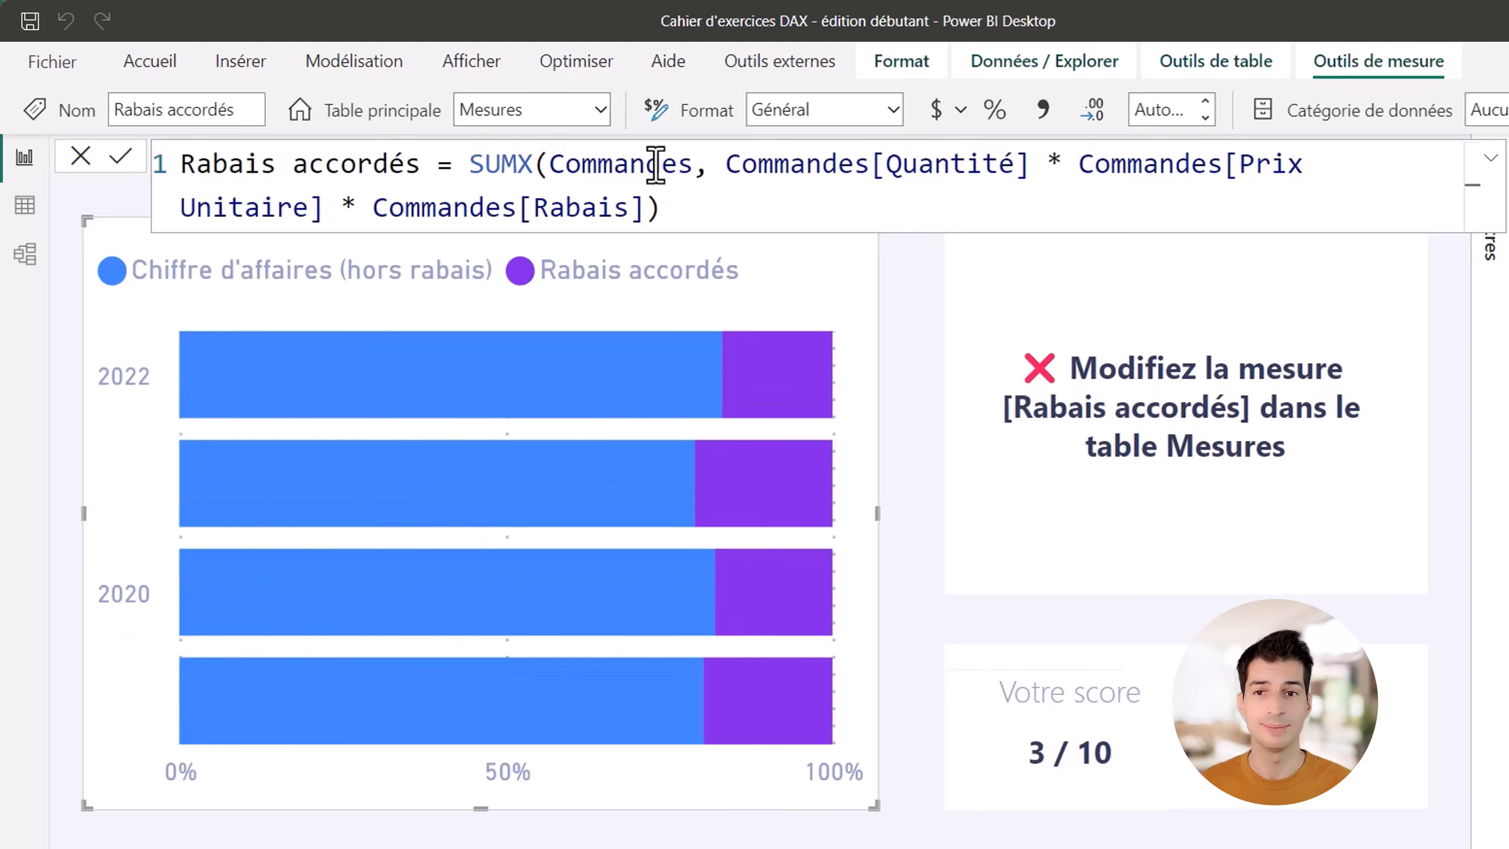
# Break the Rabais accordés formula after the Commandes argument and replace the quantity-times-price product with [Chiffre d'affaires (hors rabais)]
pyautogui.click(737, 166)
pyautogui.hotkey('shift', 'Return')
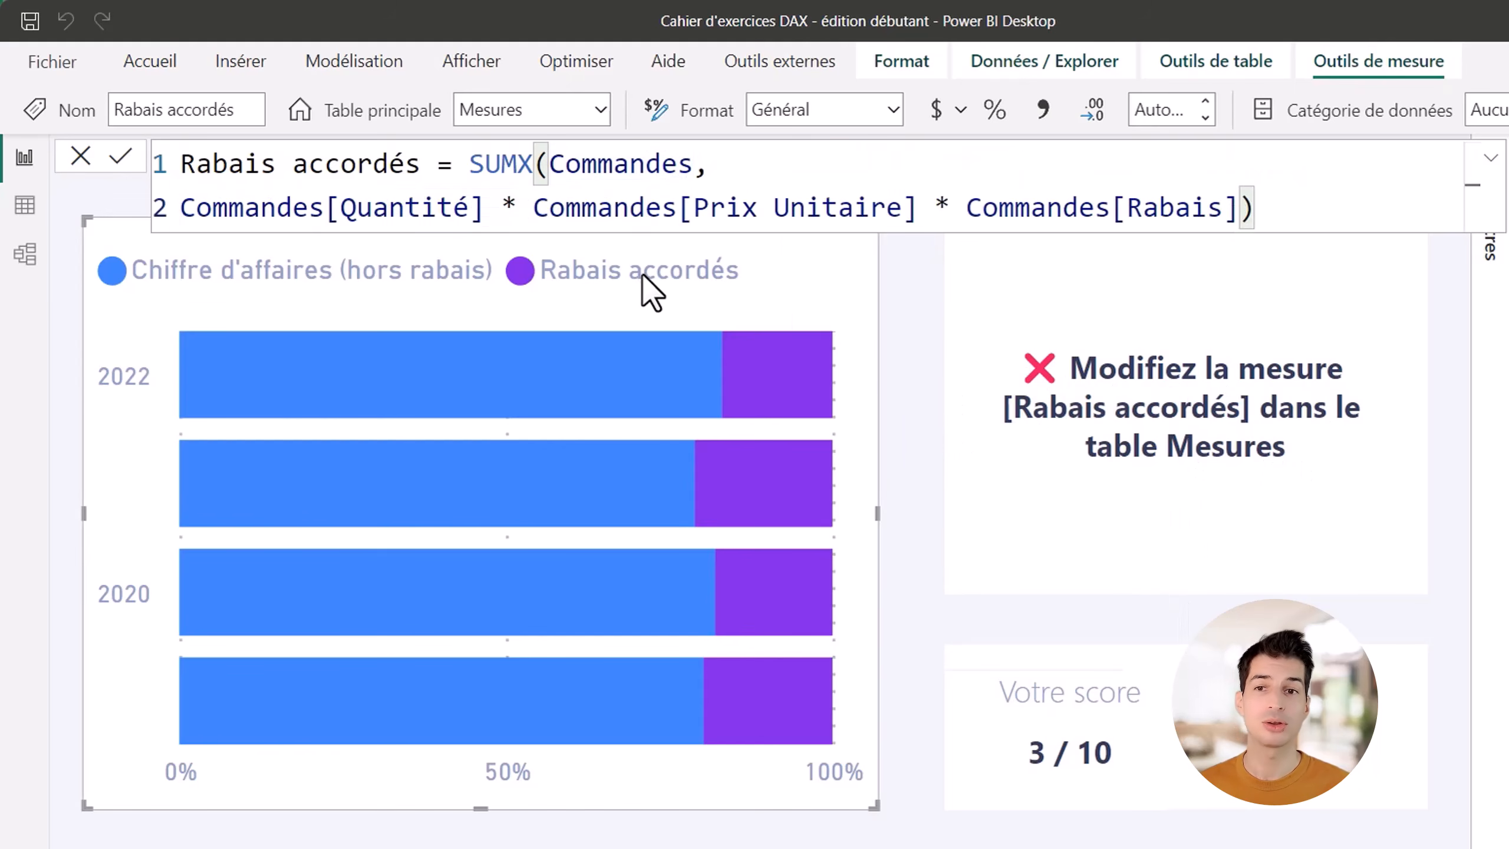
pyautogui.click(196, 208)
pyautogui.moveTo(919, 208); pyautogui.dragTo(163, 208)
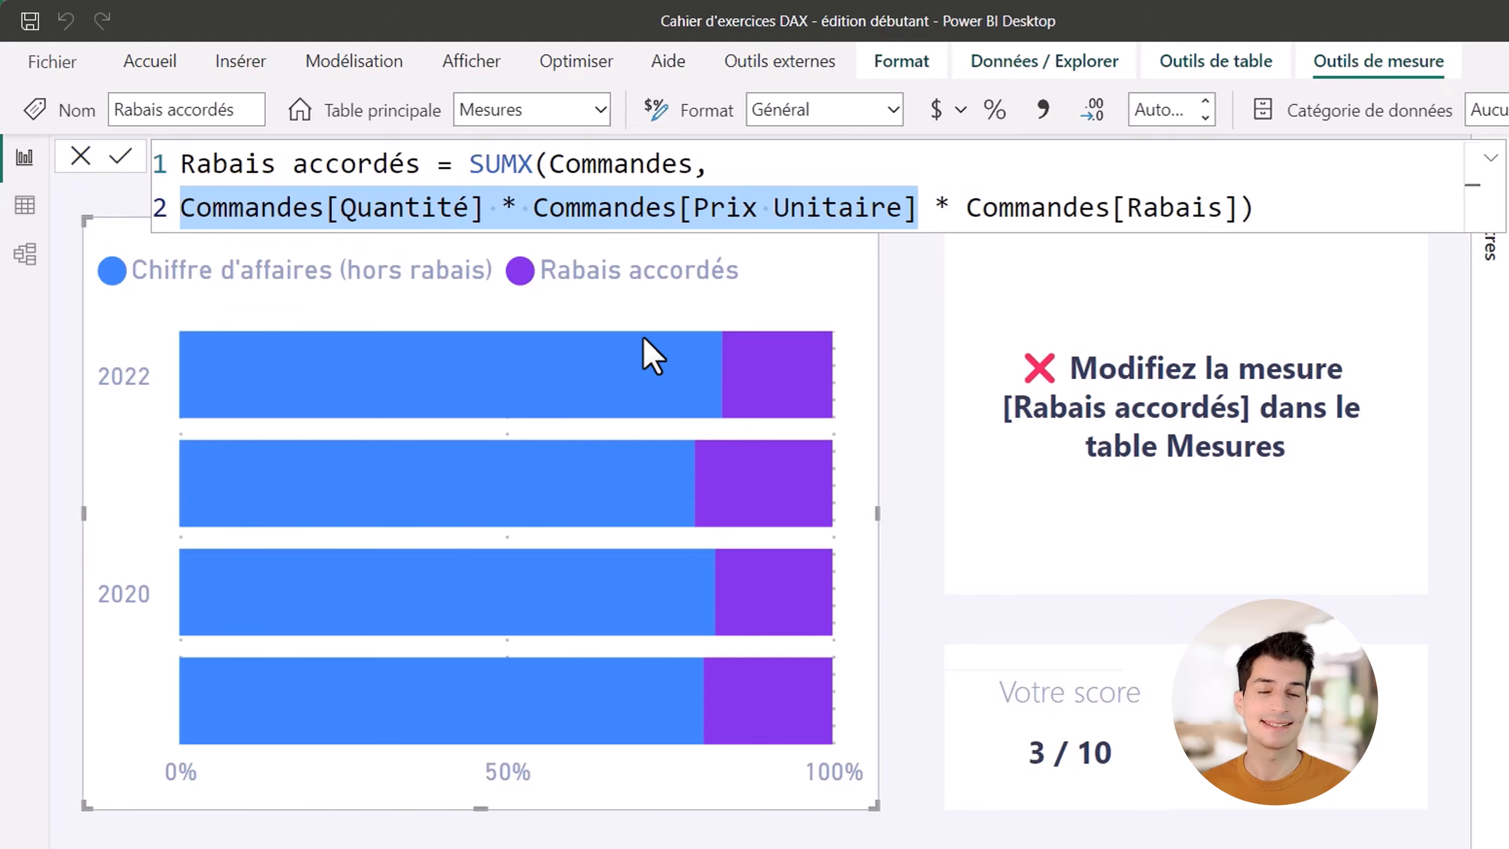
pyautogui.moveTo(743, 364)
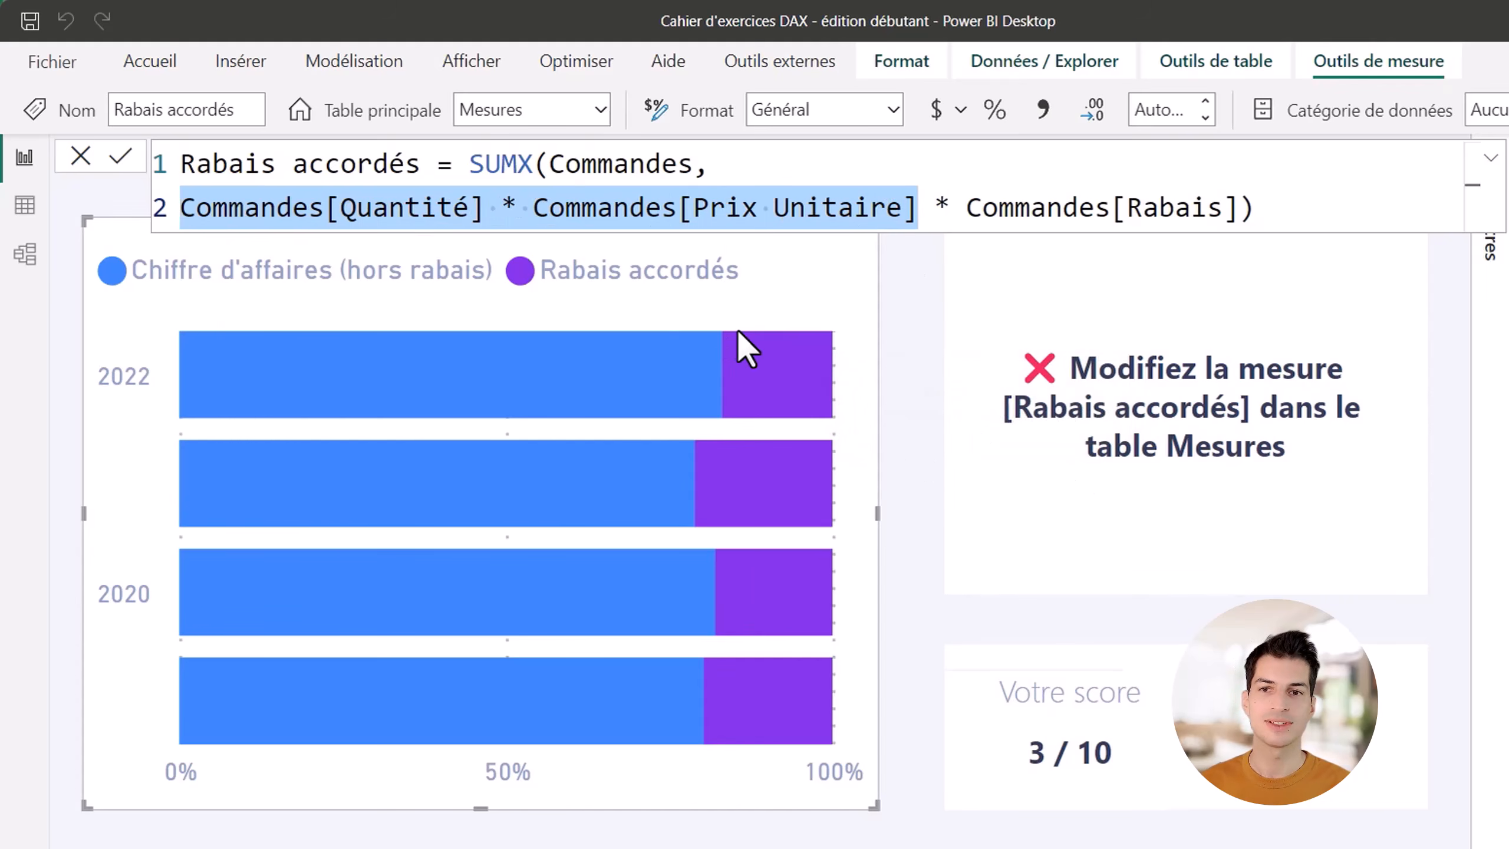
pyautogui.write('chif')
pyautogui.press('Tab')
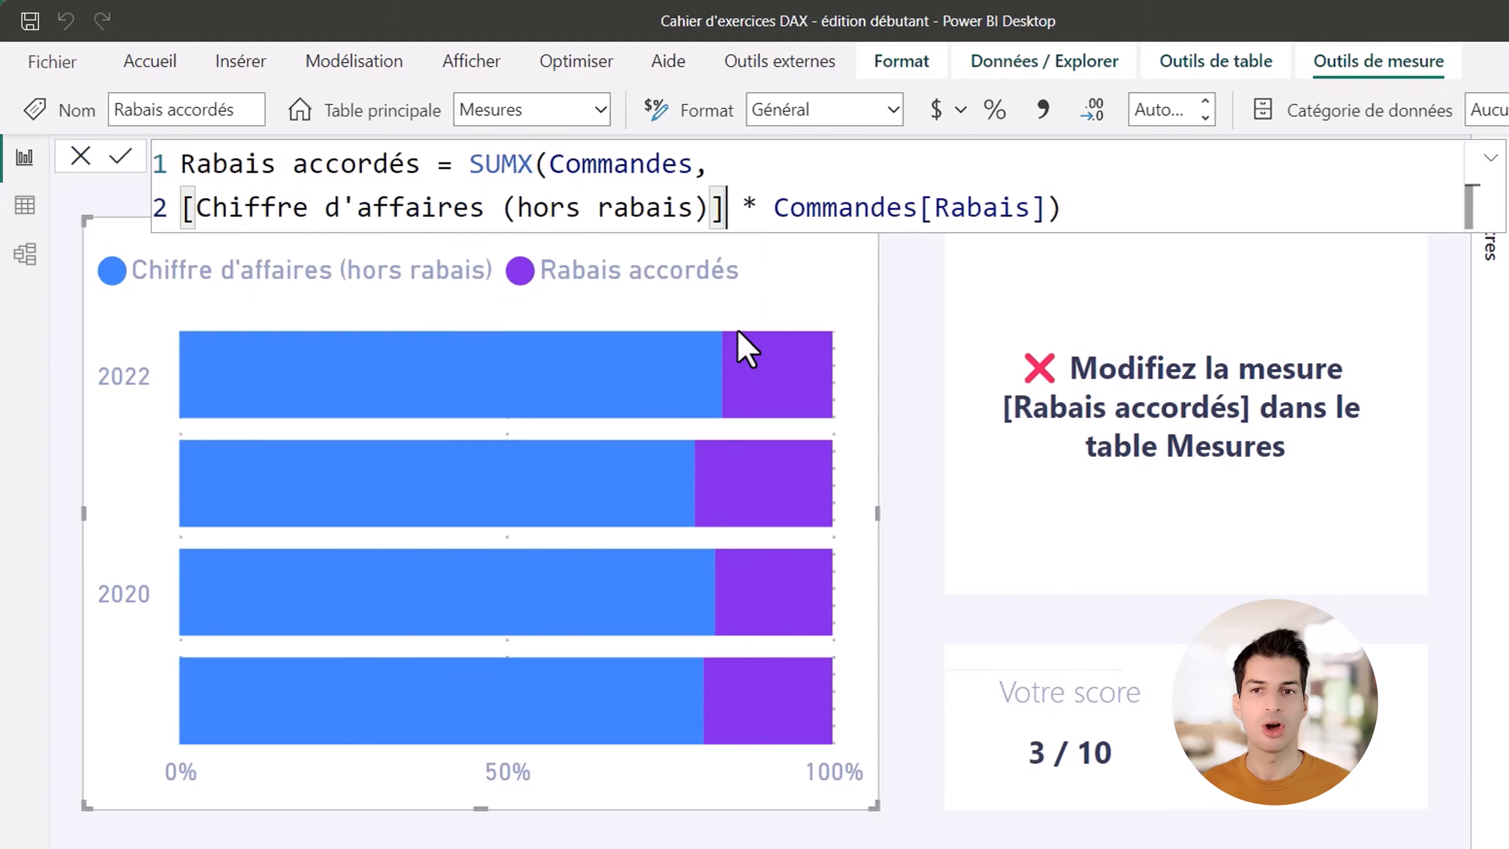
pyautogui.moveTo(726, 208); pyautogui.dragTo(225, 208)
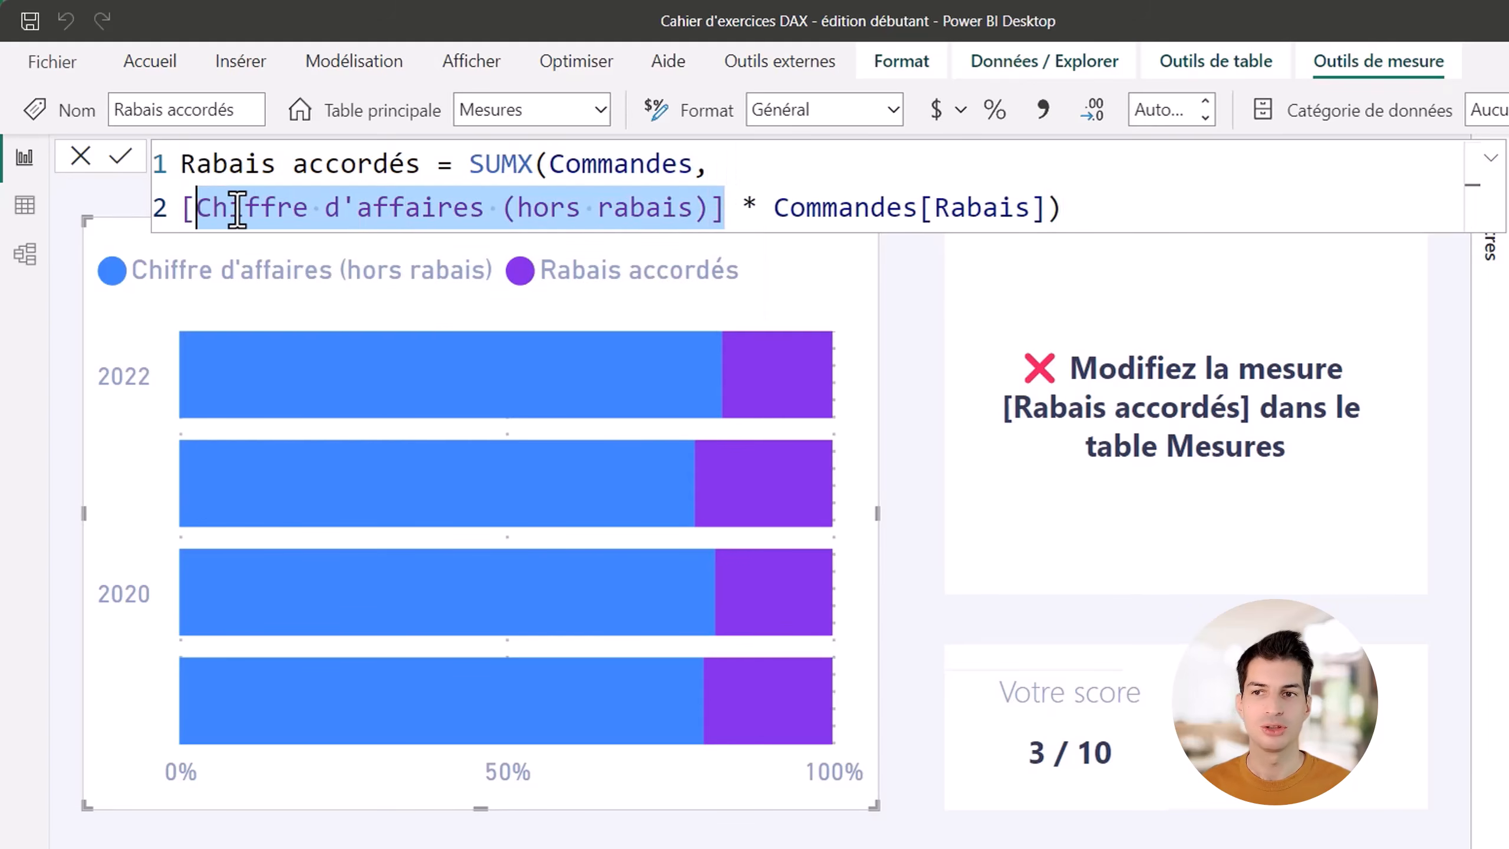
pyautogui.click(225, 208)
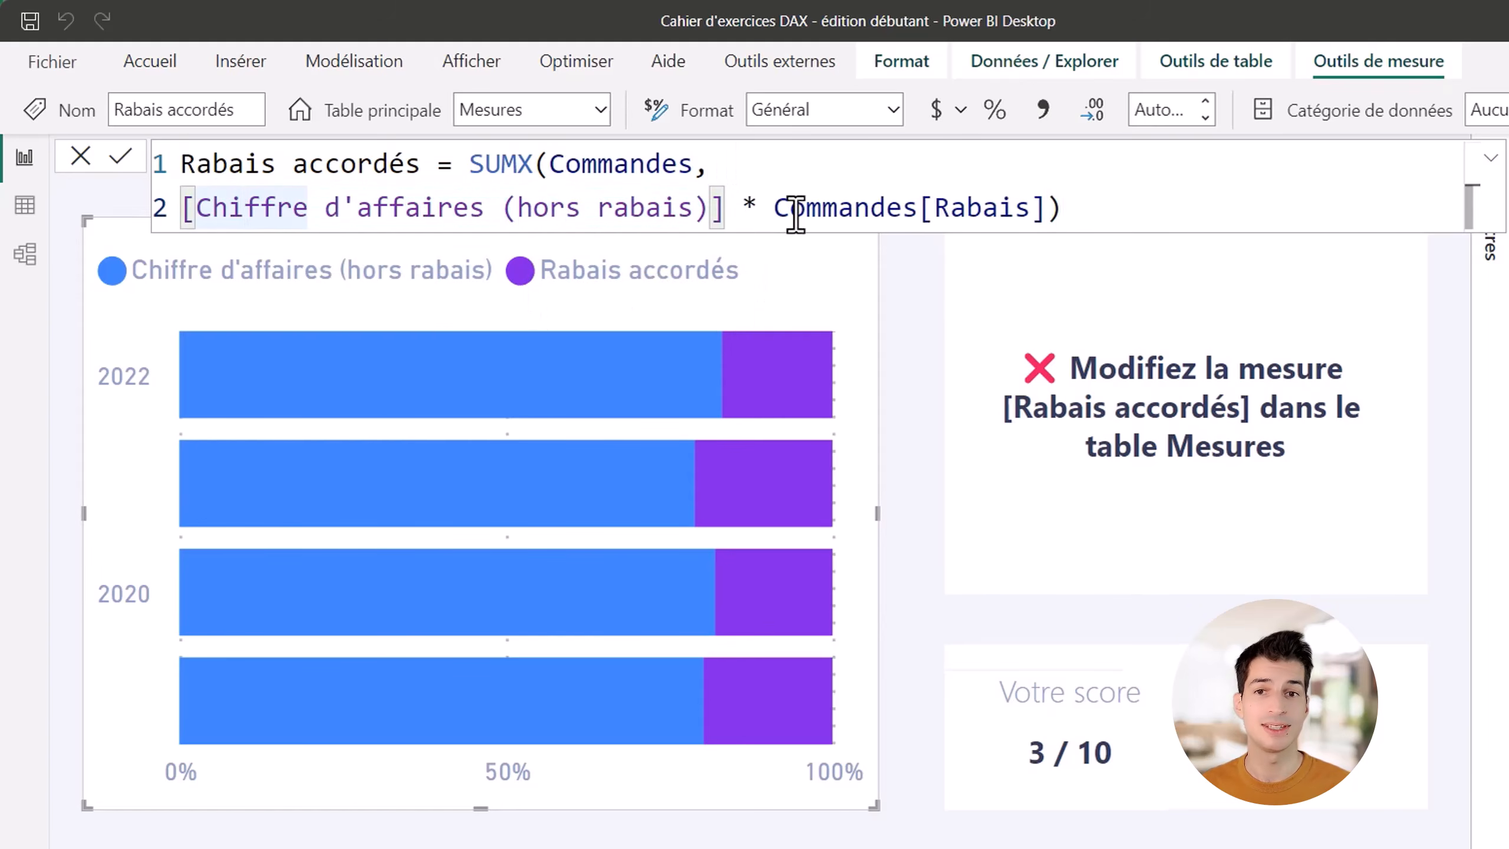
pyautogui.click(1140, 208)
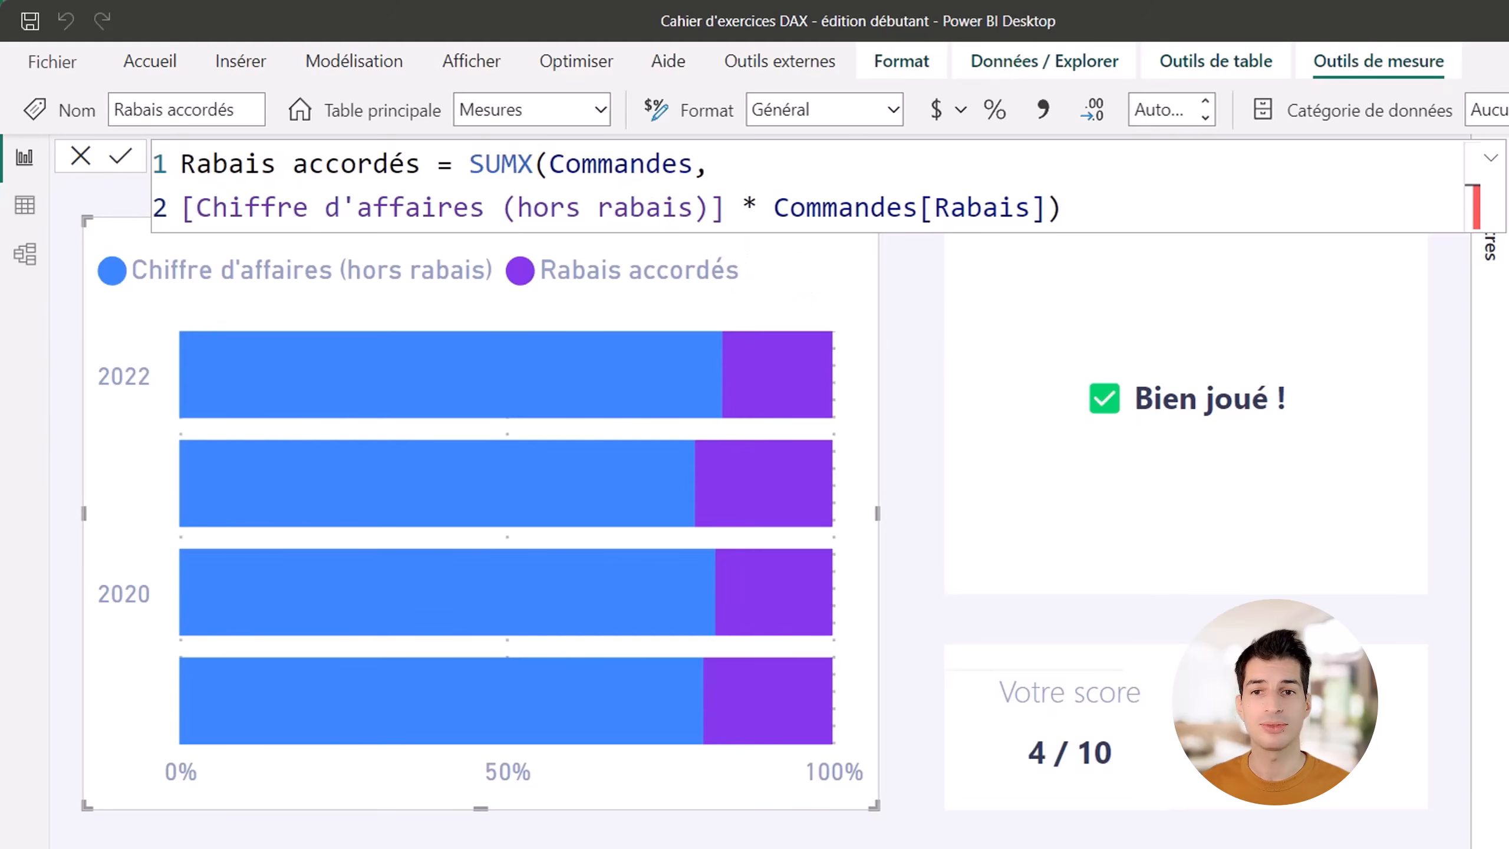
pyautogui.moveTo(727, 213); pyautogui.dragTo(174, 219)
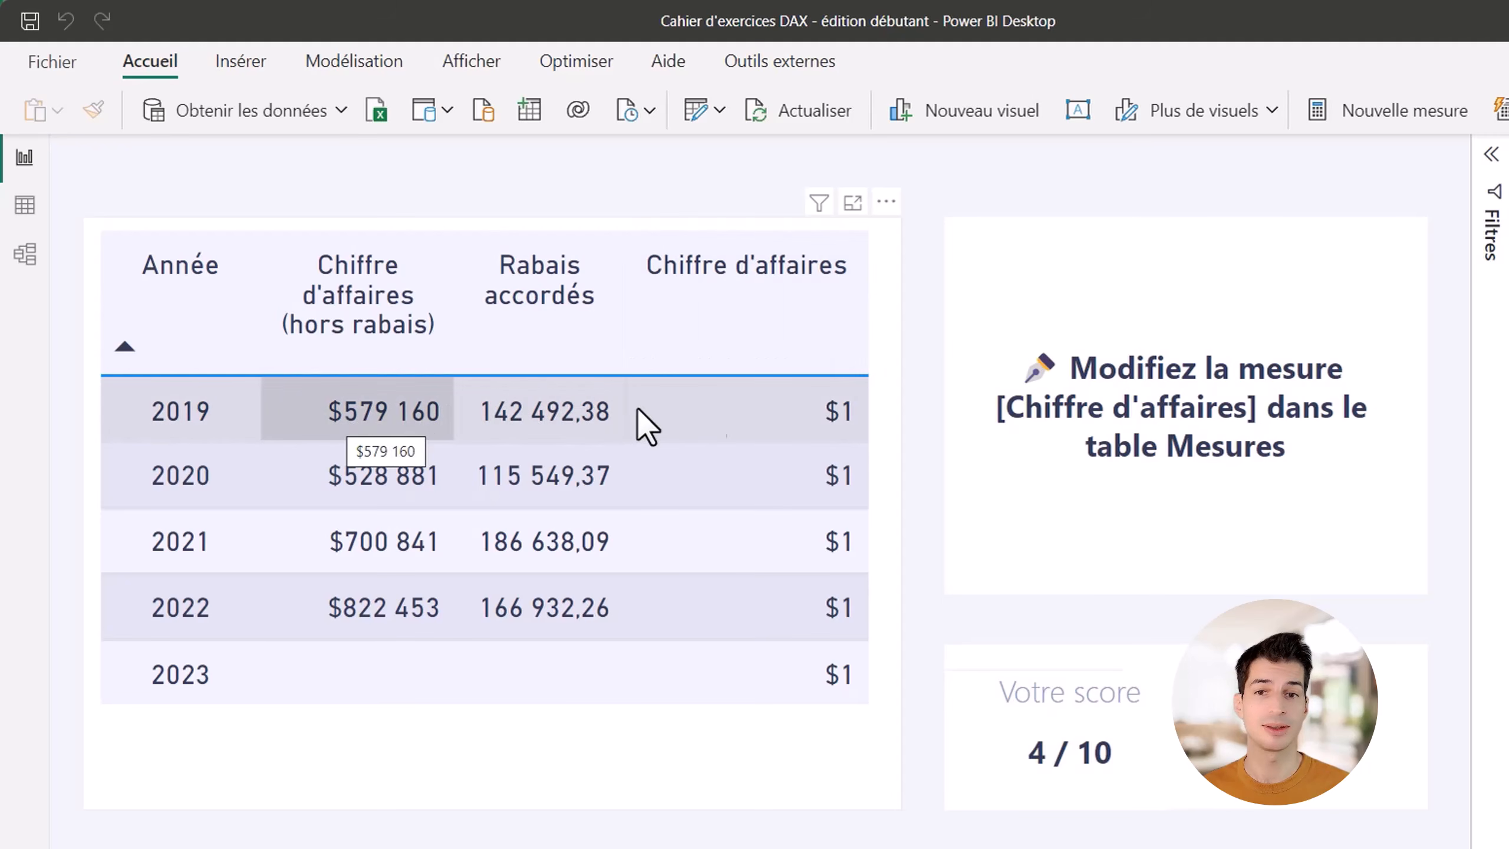
# Redefine the Chiffre d'affaires measure for exercise 5 as [Chiffre d'affaires (hors rabais)] - [Rabais accordés]
pyautogui.click(890, 484)
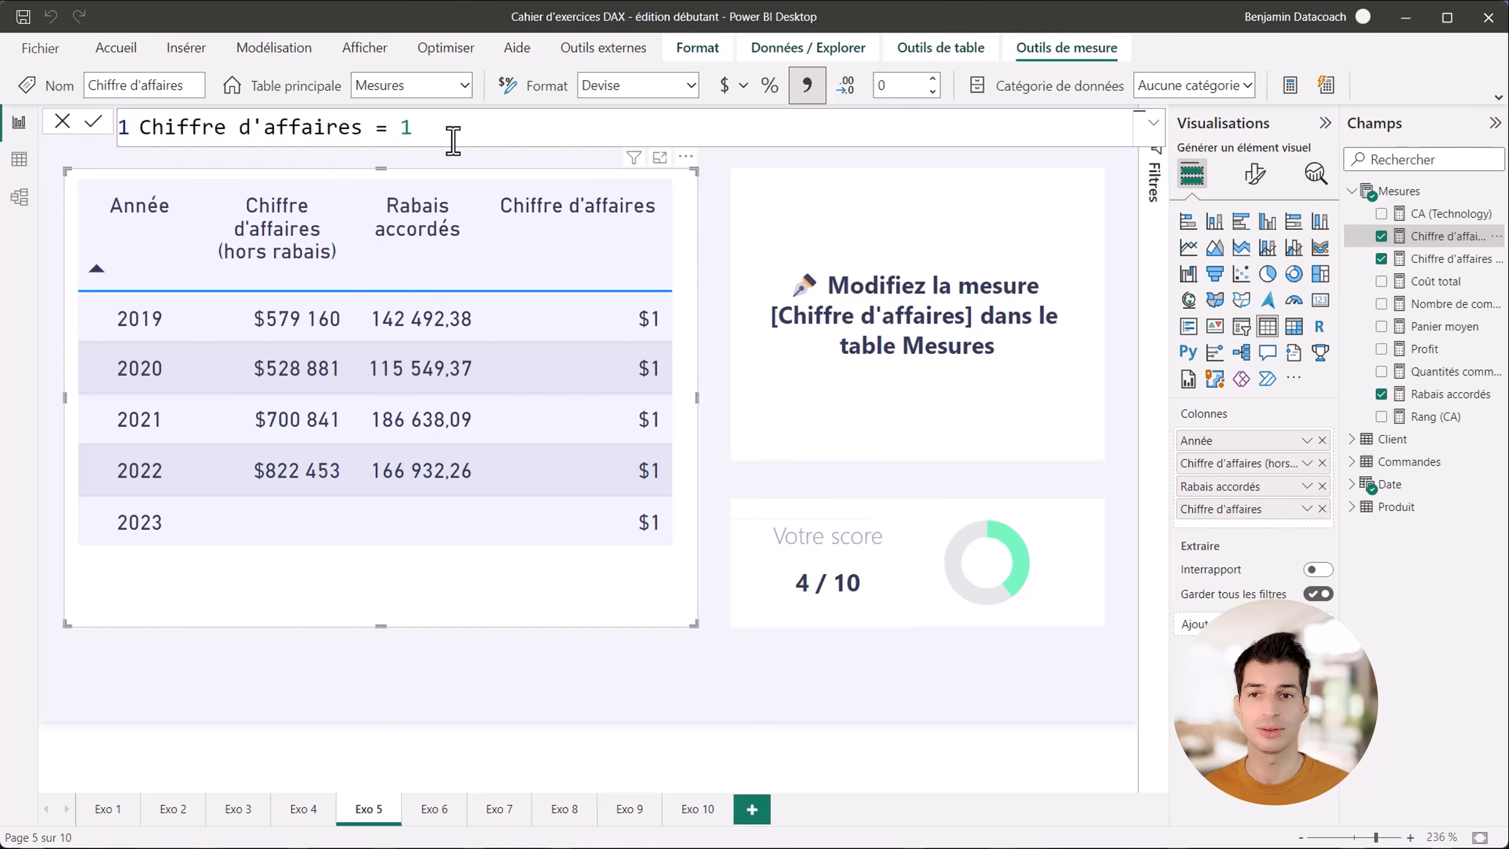
pyautogui.press('BackSpace')
pyautogui.write('chif')
pyautogui.press('Tab')
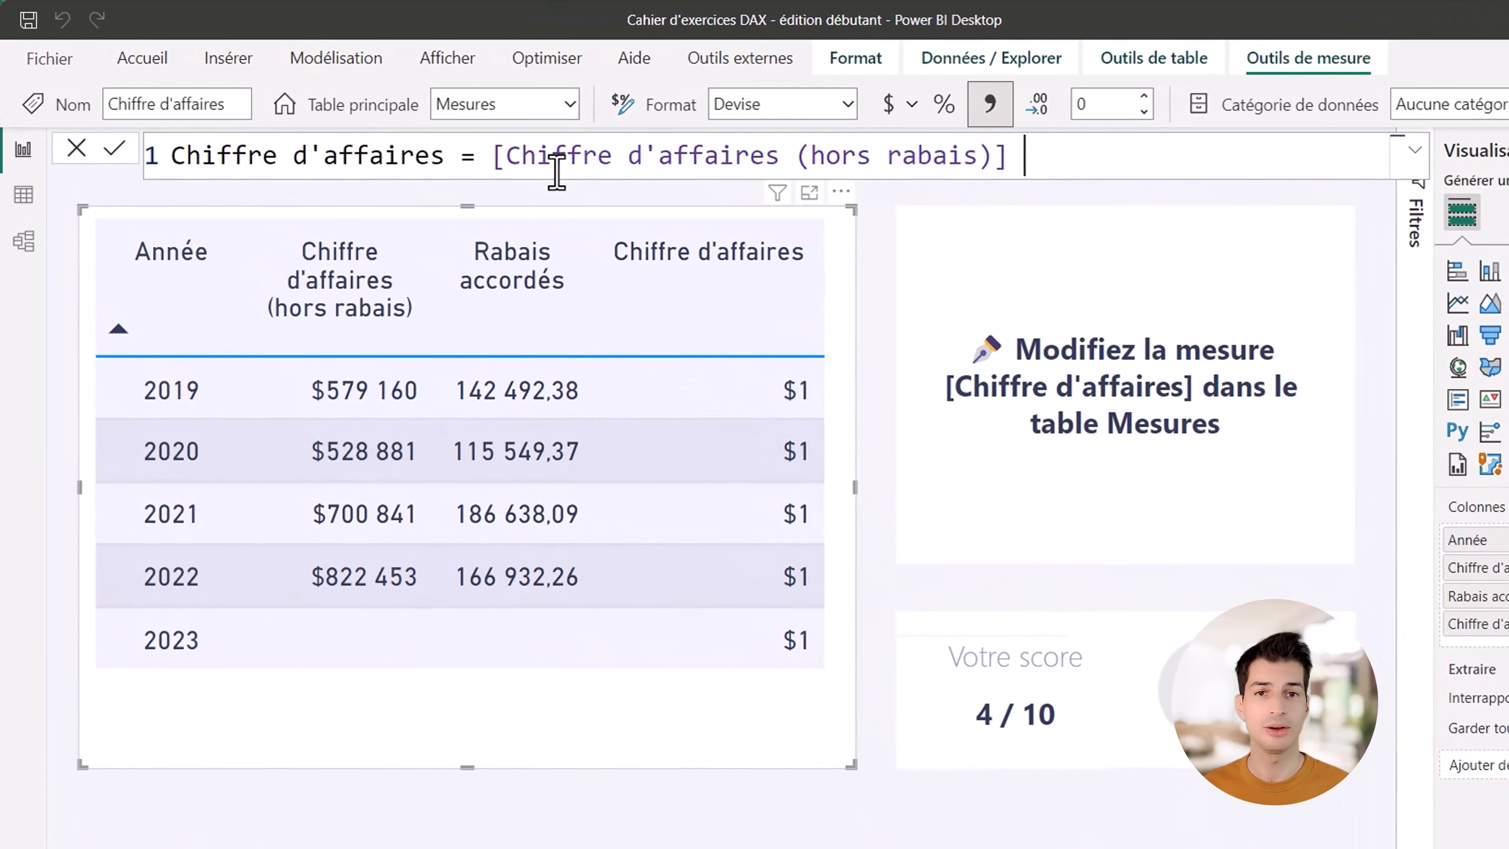
pyautogui.write('- rab')
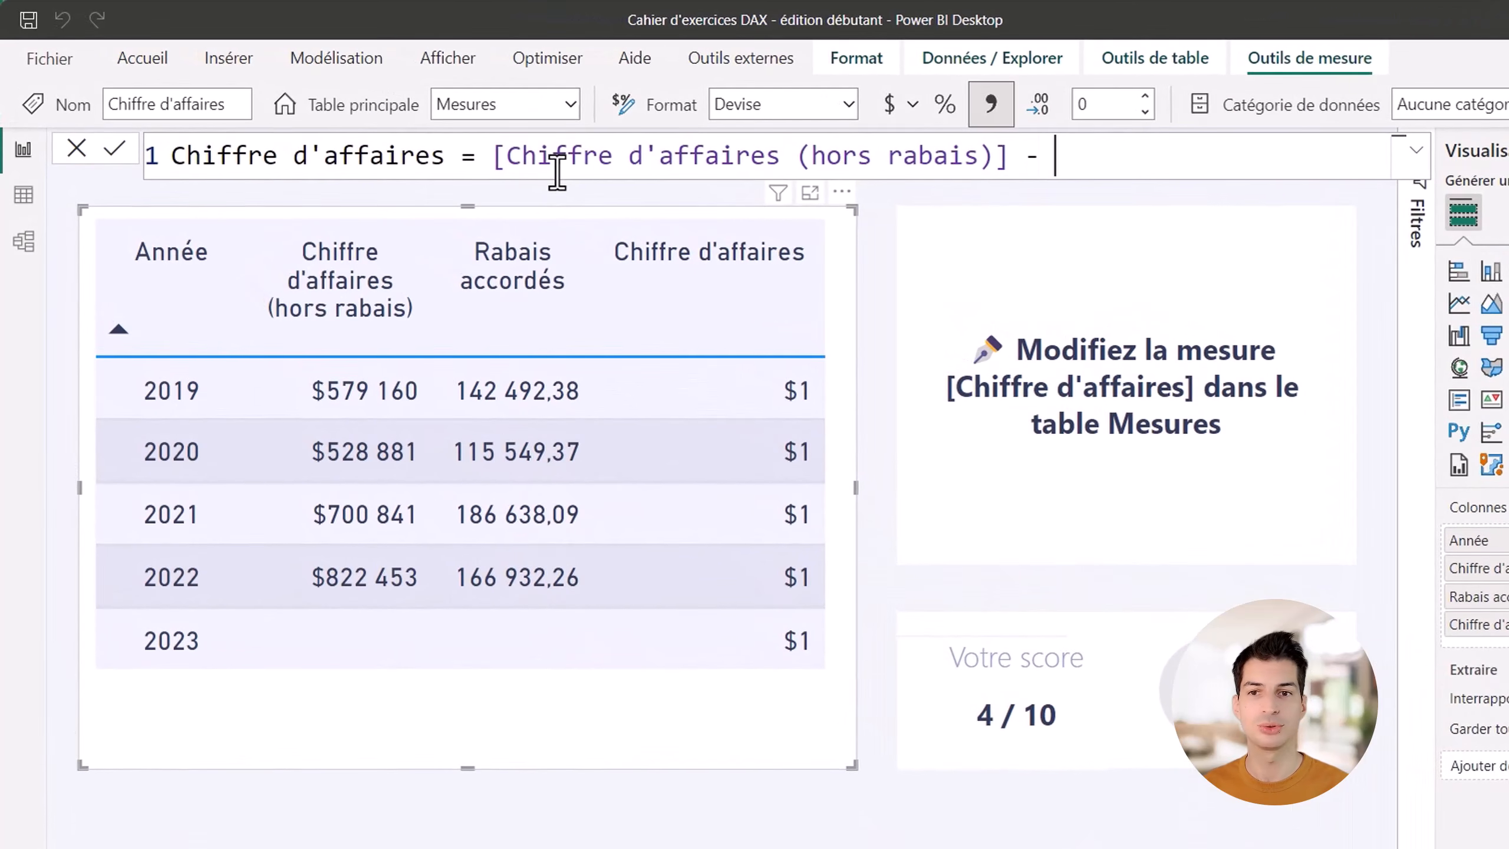
pyautogui.press('Tab')
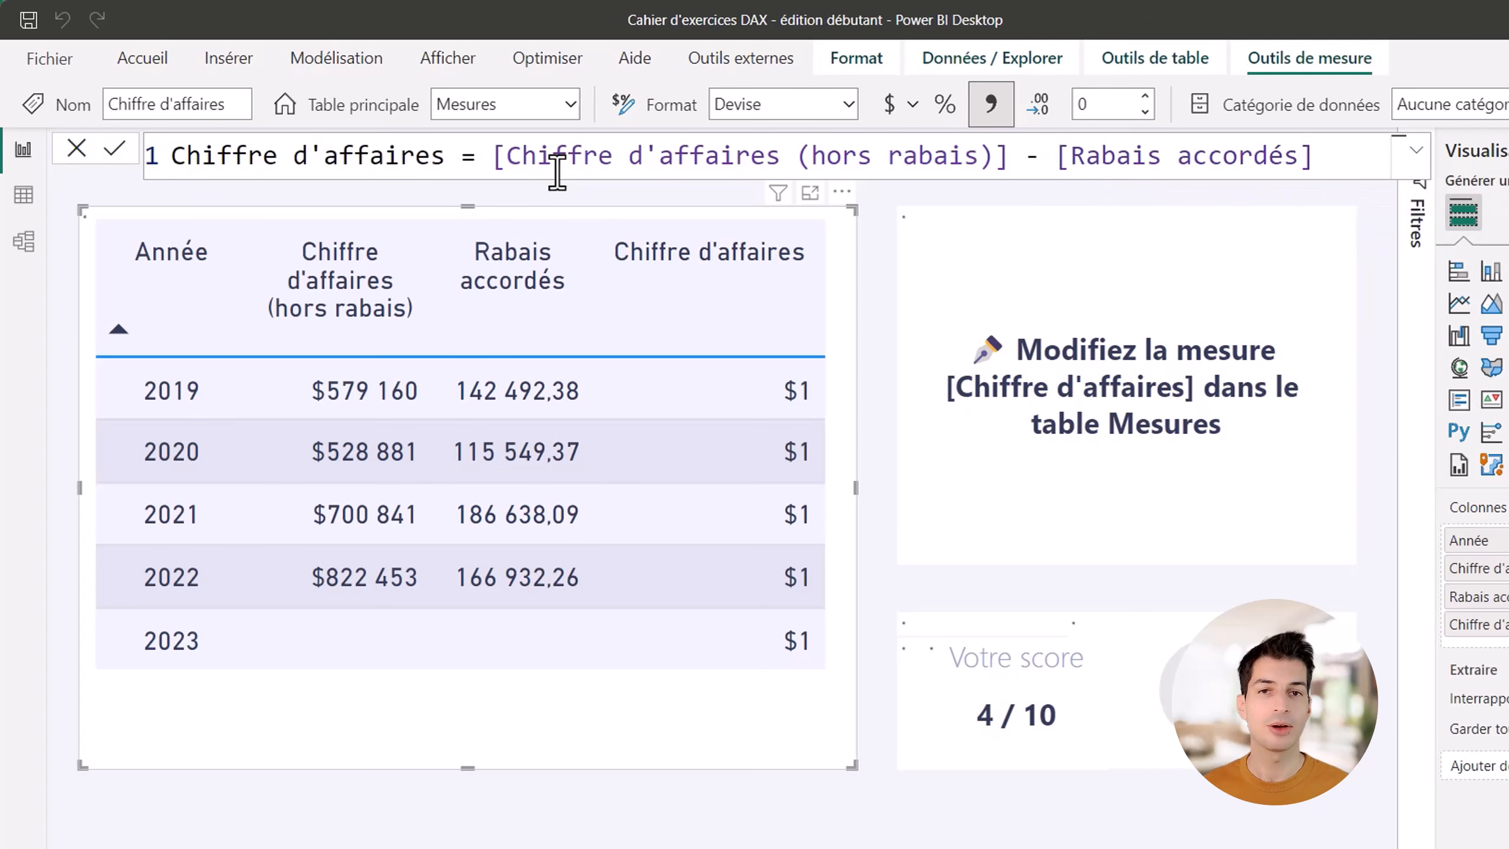
pyautogui.press('Return')
pyautogui.click(896, 541)
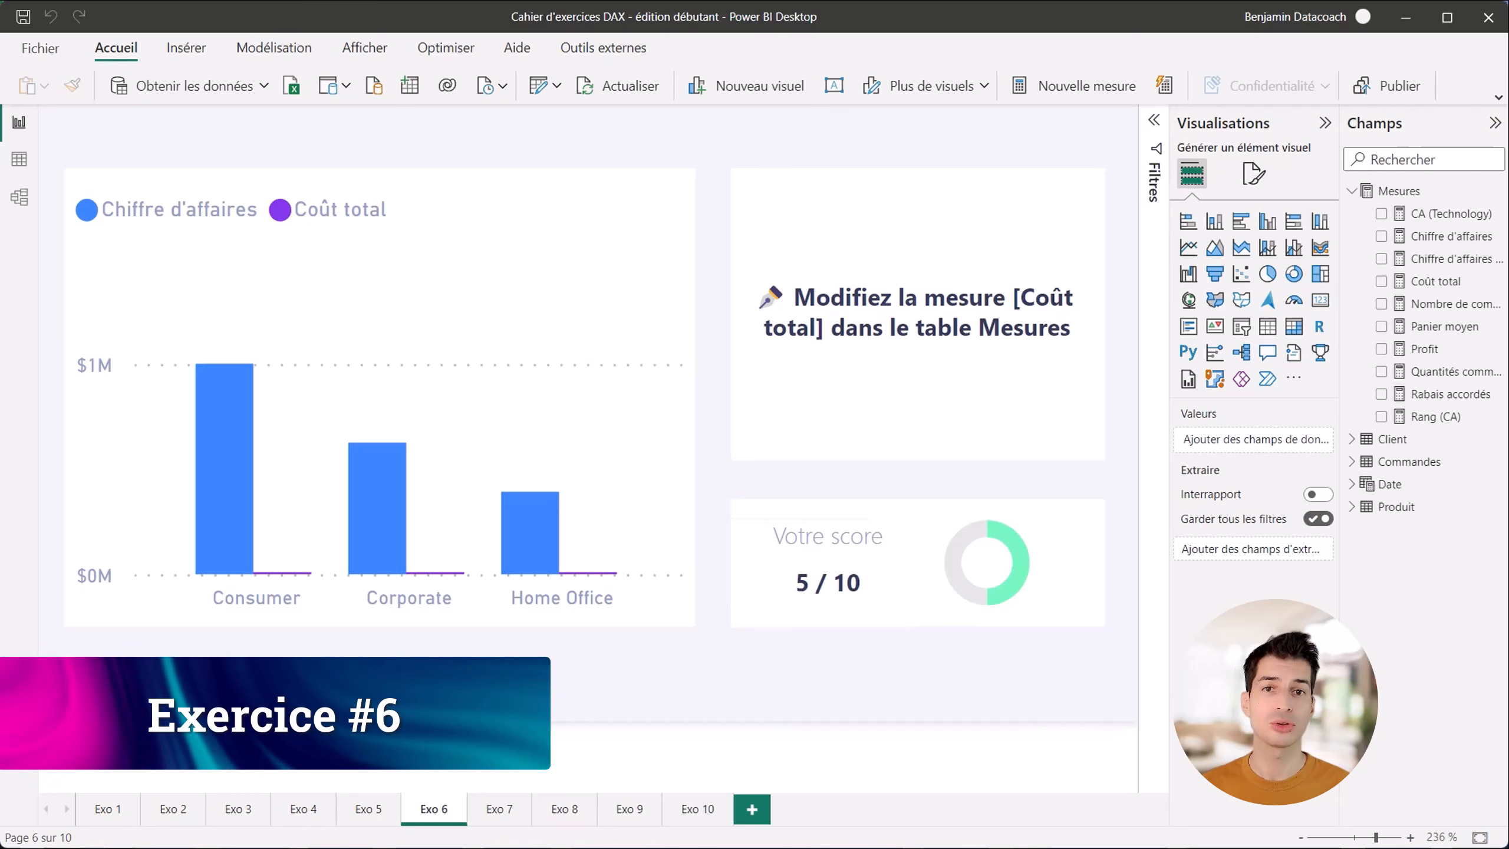
# Examine Prix Unitaire in the Commandes table, Coût in the Produit table, and the model relationship between the two tables
pyautogui.click(19, 158)
pyautogui.click(689, 148)
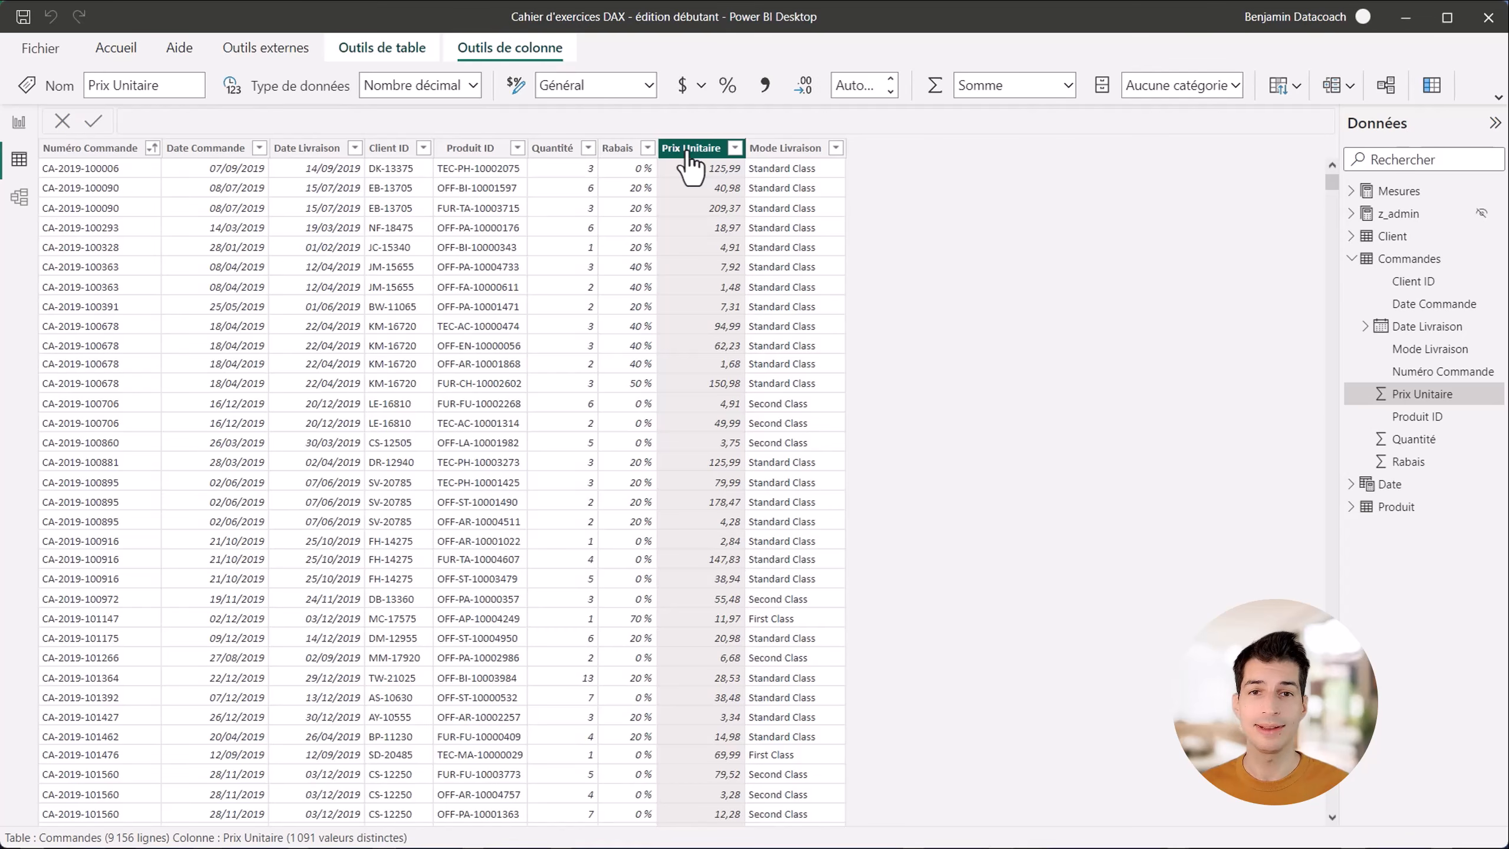
pyautogui.click(1384, 511)
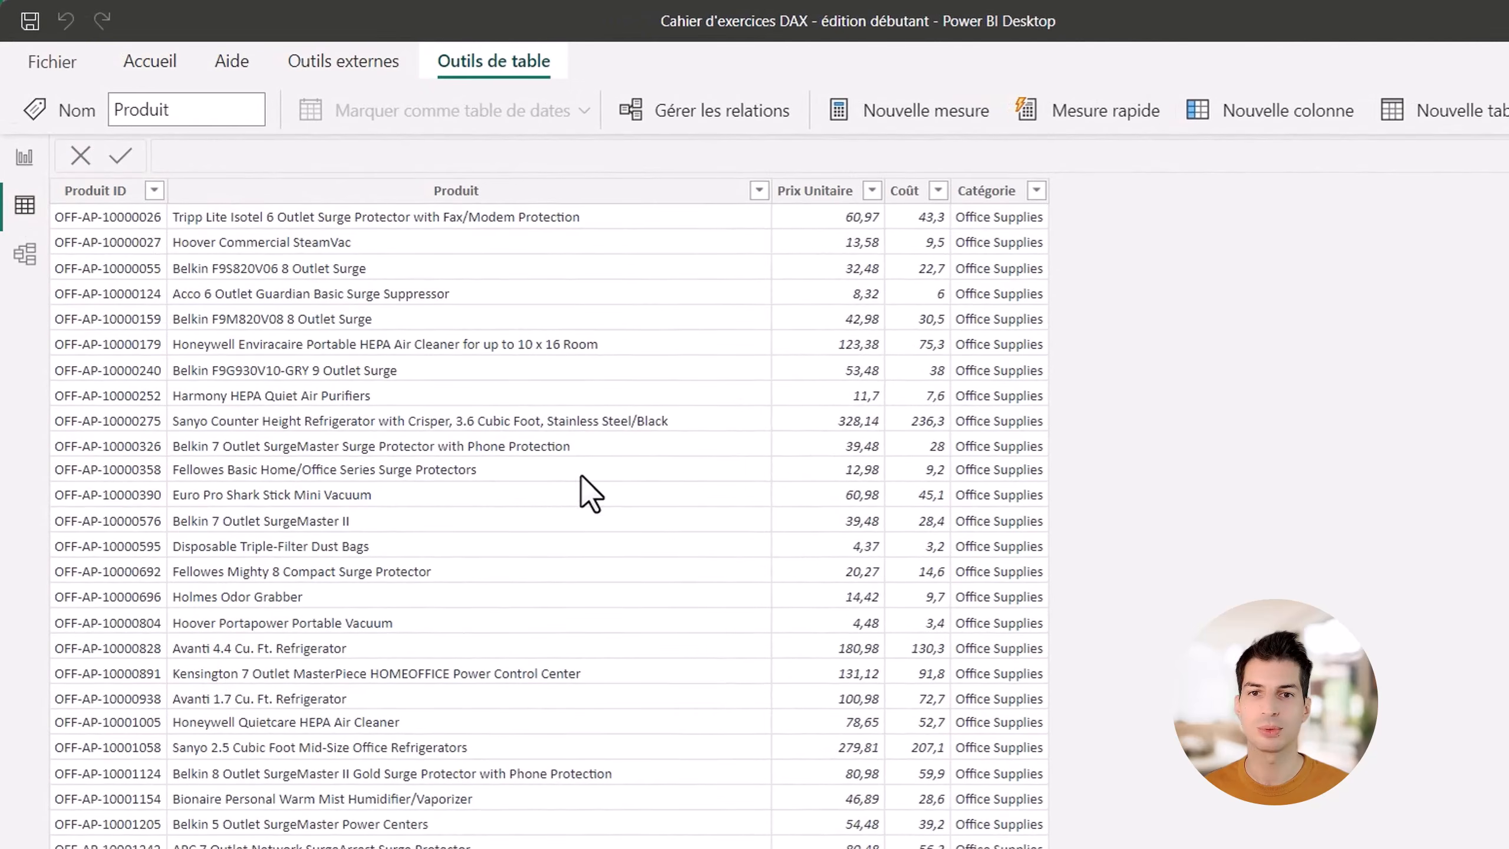
pyautogui.click(905, 191)
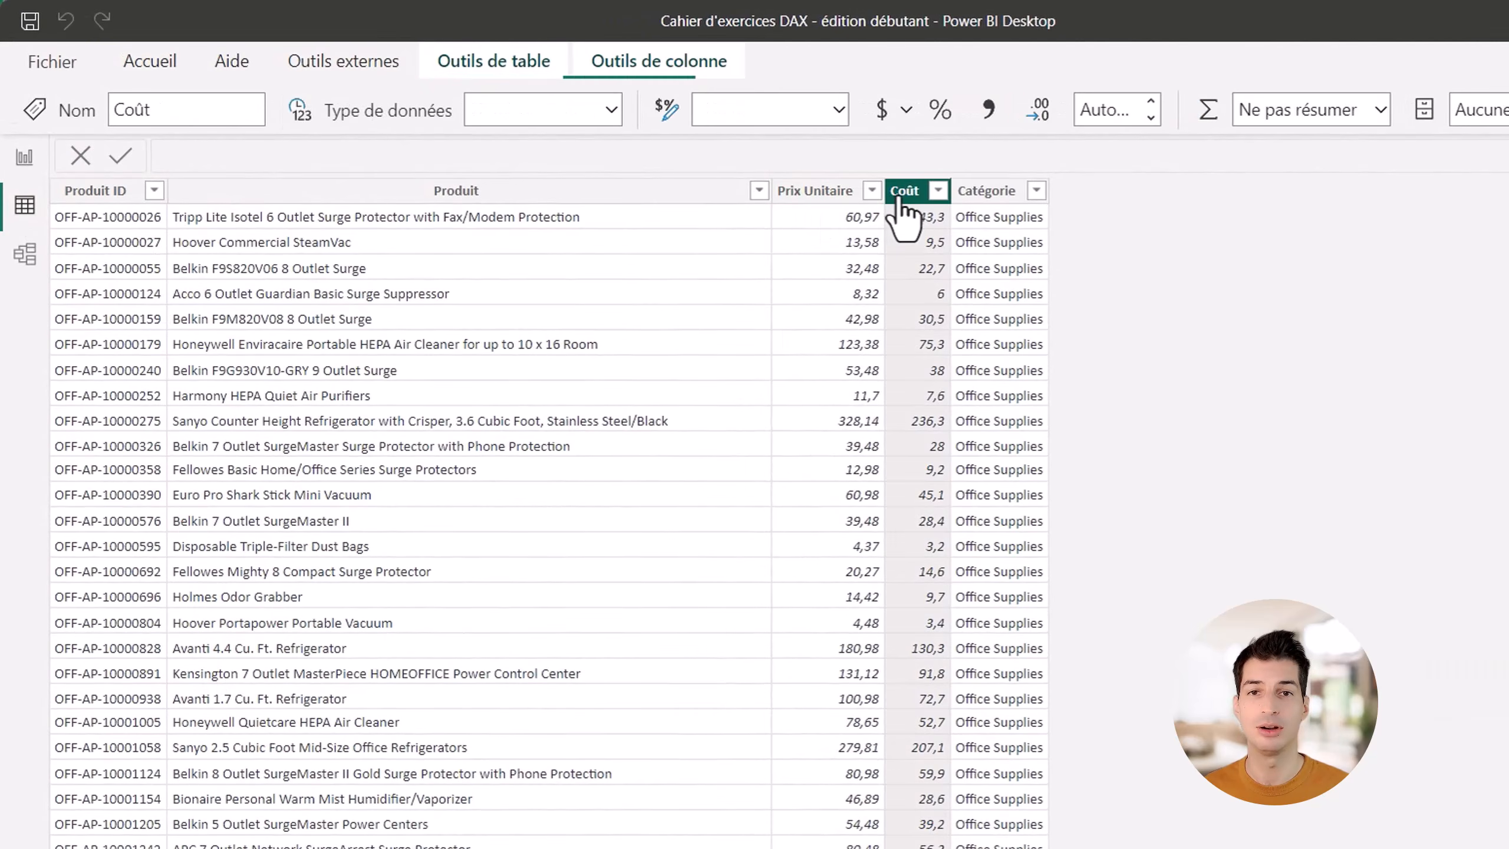
pyautogui.click(24, 255)
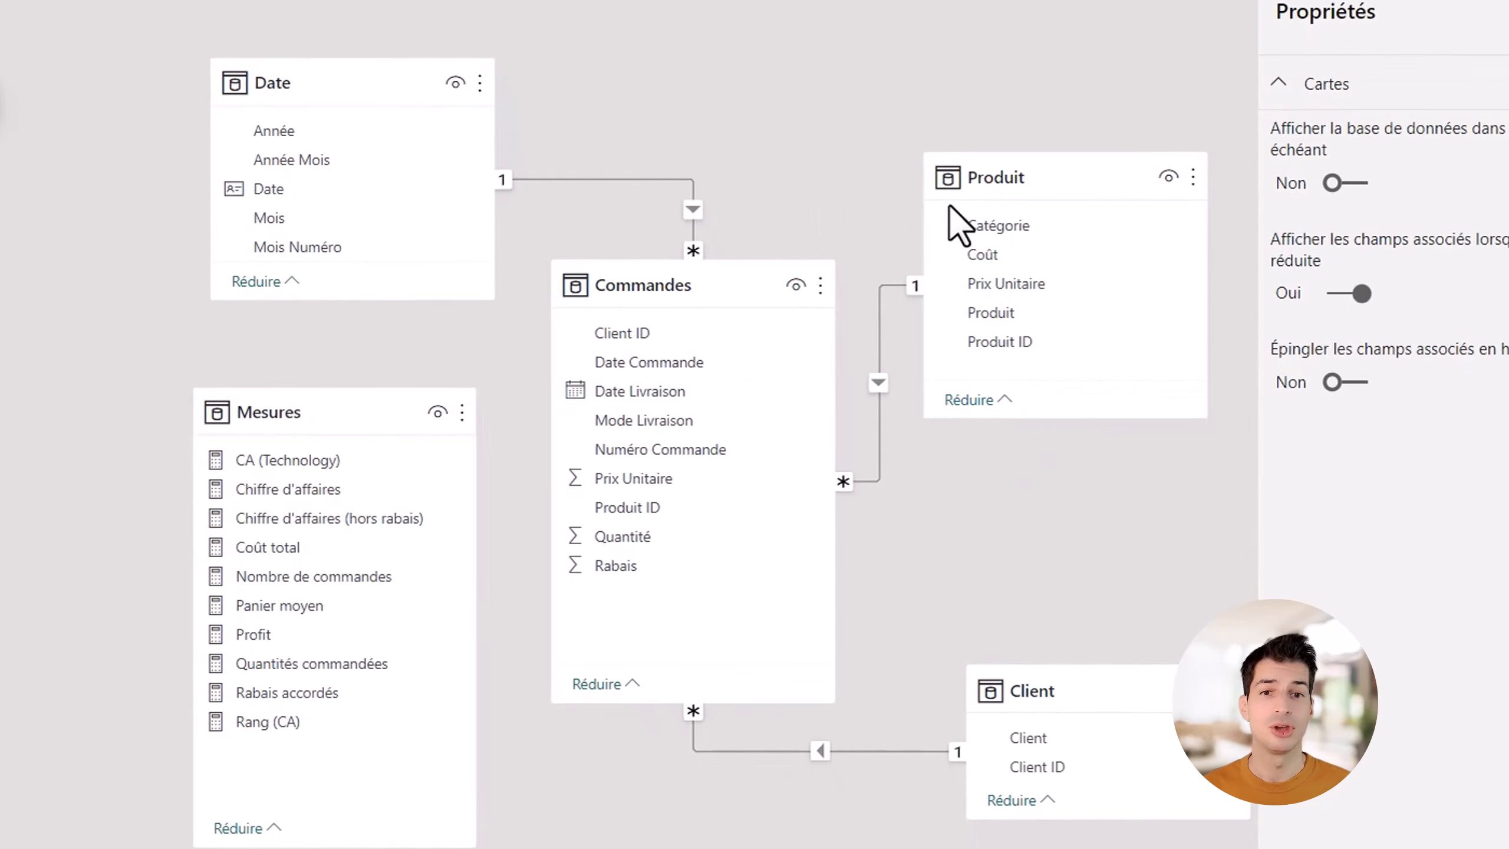
pyautogui.click(645, 276)
pyautogui.click(1068, 158)
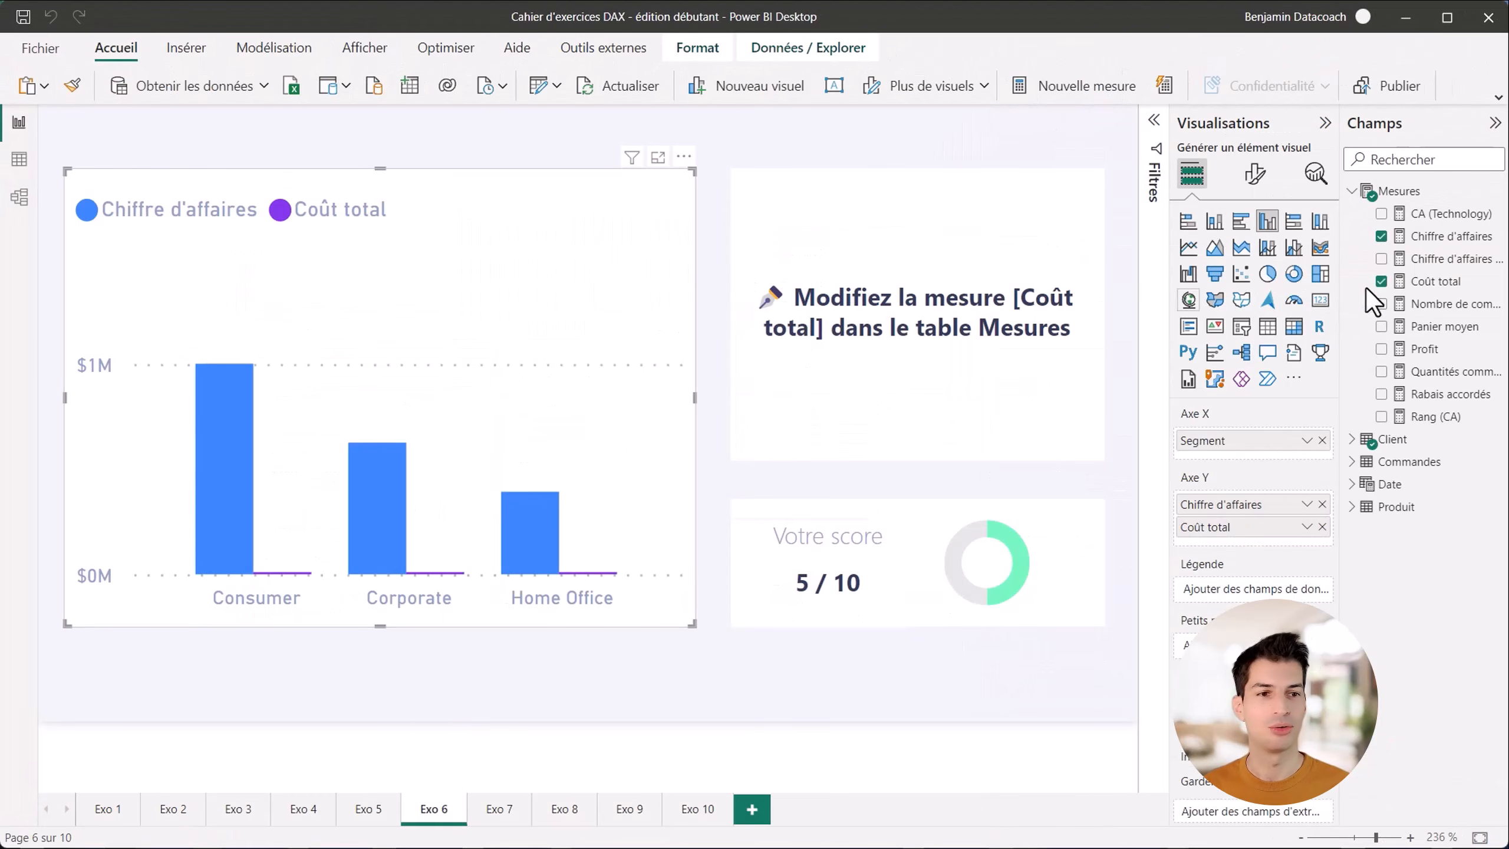
# Start redefining the Coût total measure as SUMX over the Commandes table, with Commandes[Quantité] multiplied by a second factor
pyautogui.click(1436, 281)
pyautogui.click(368, 141)
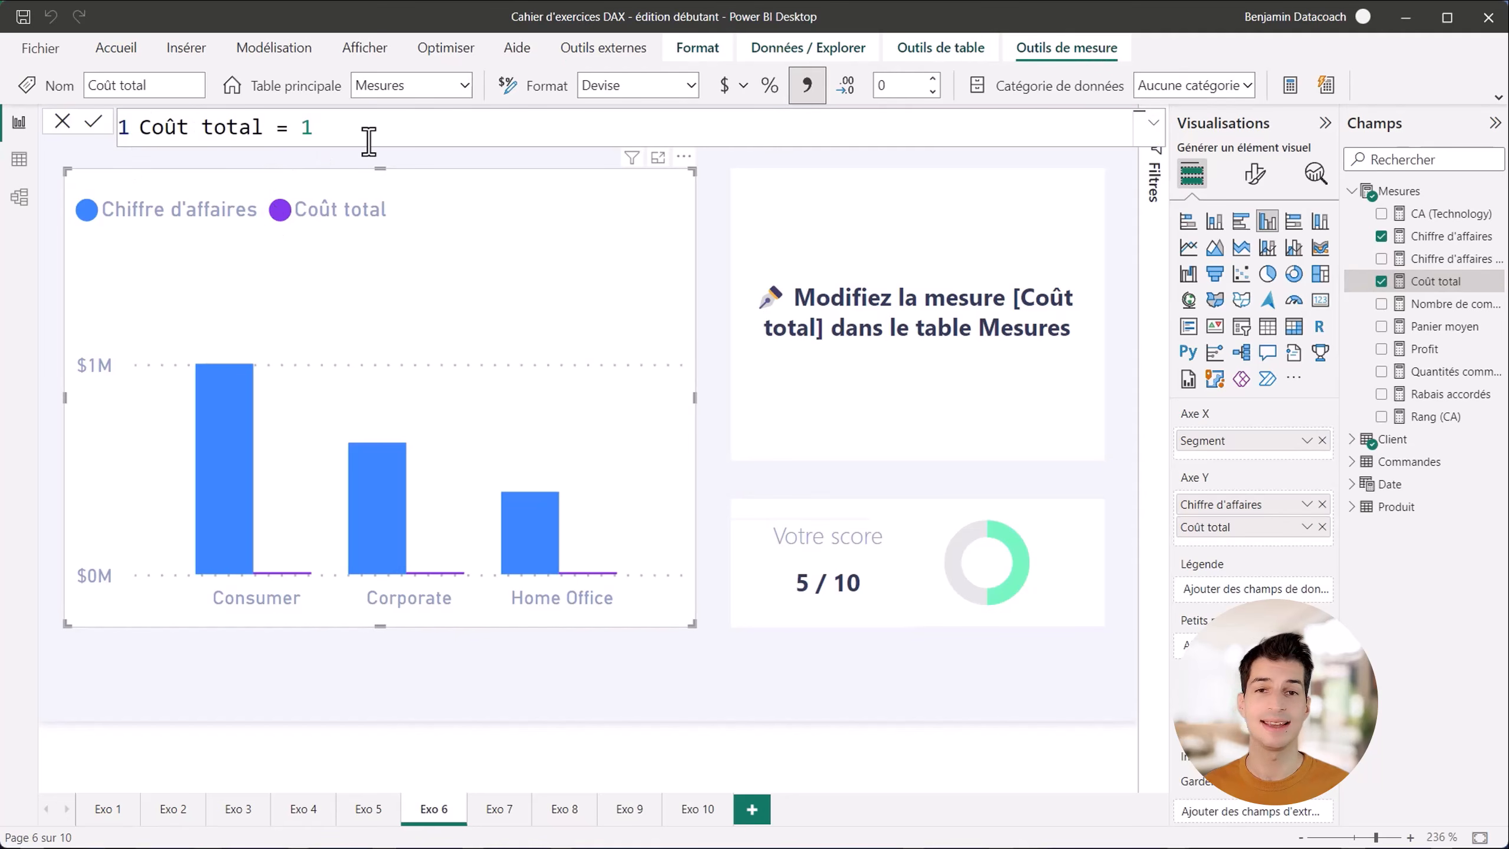
pyautogui.write('SUMX')
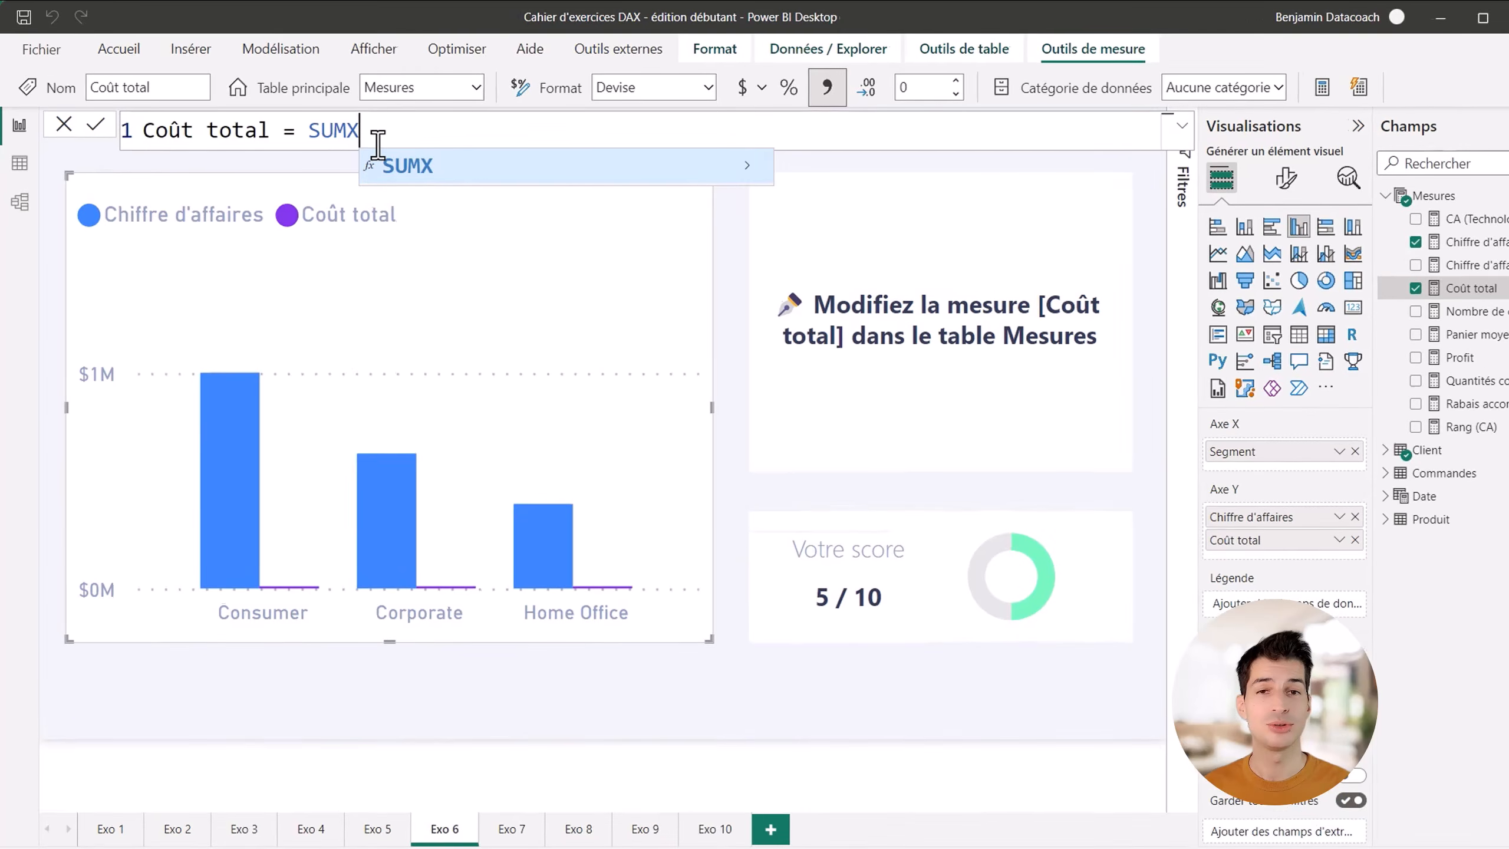
pyautogui.write('(')
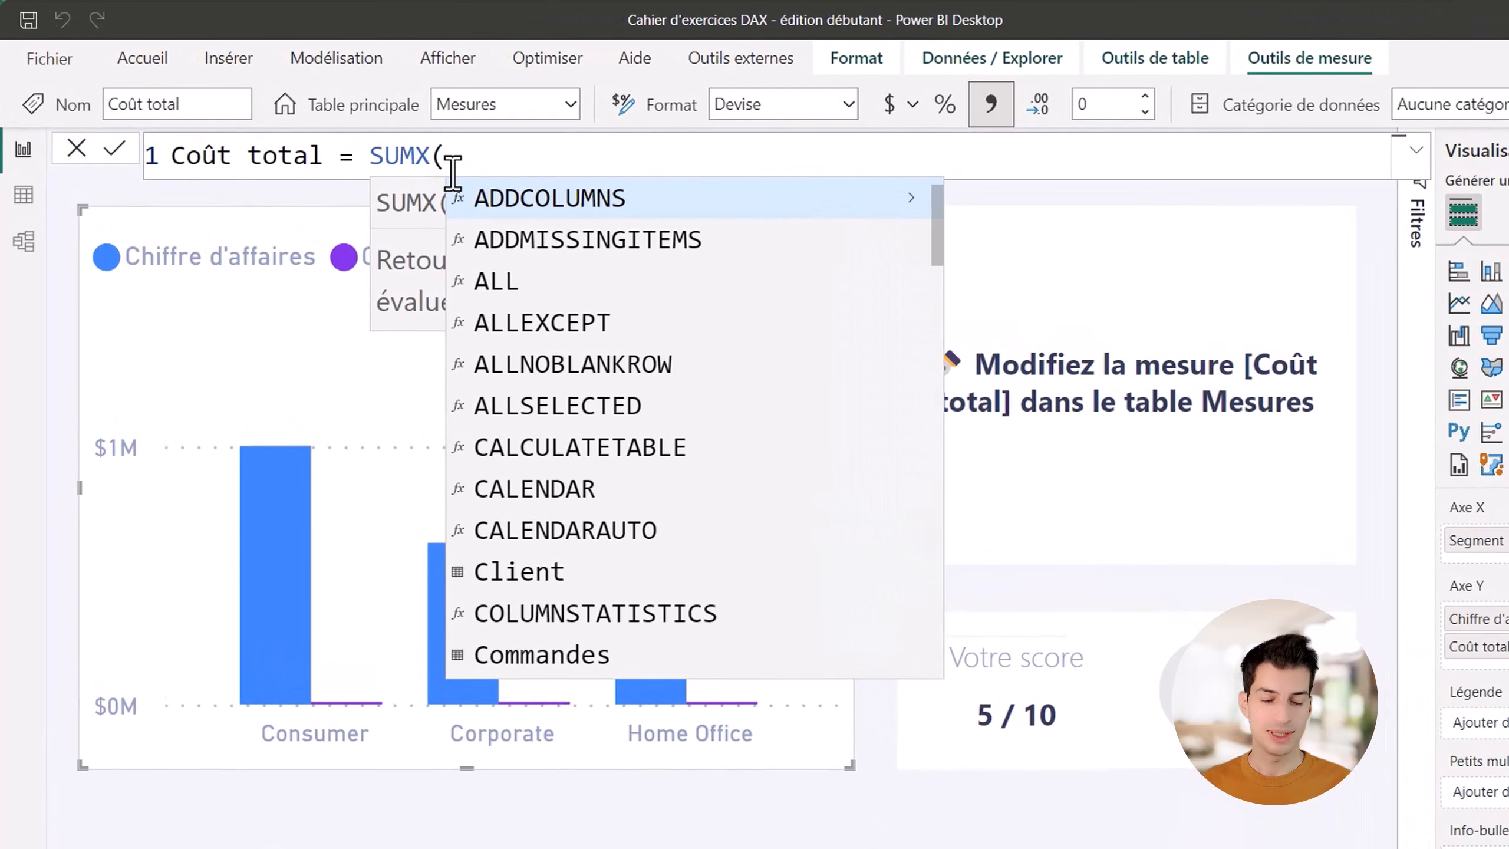
pyautogui.write('Commandes,')
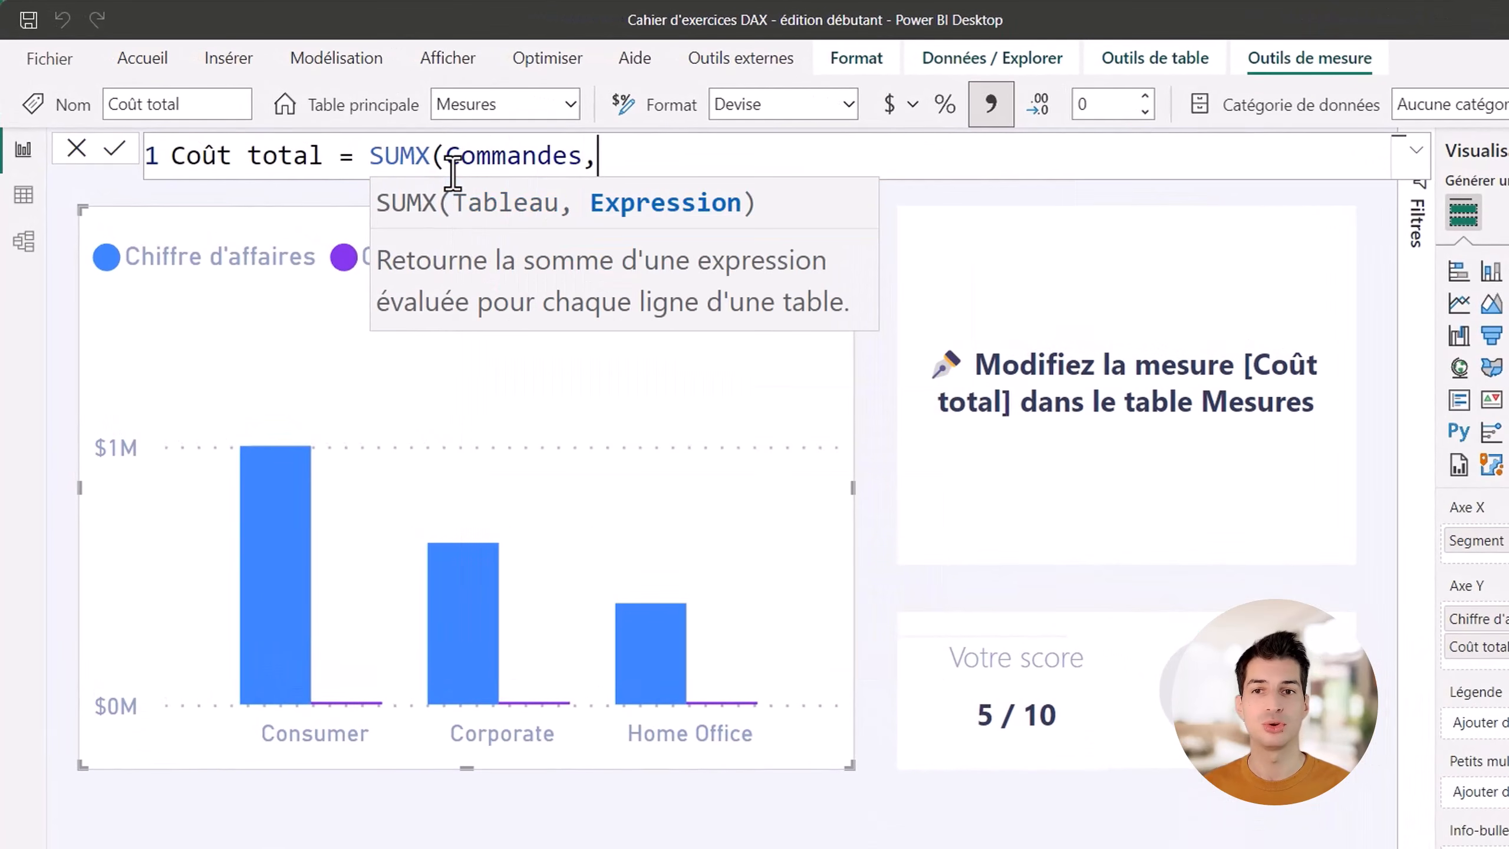
pyautogui.write(' qua')
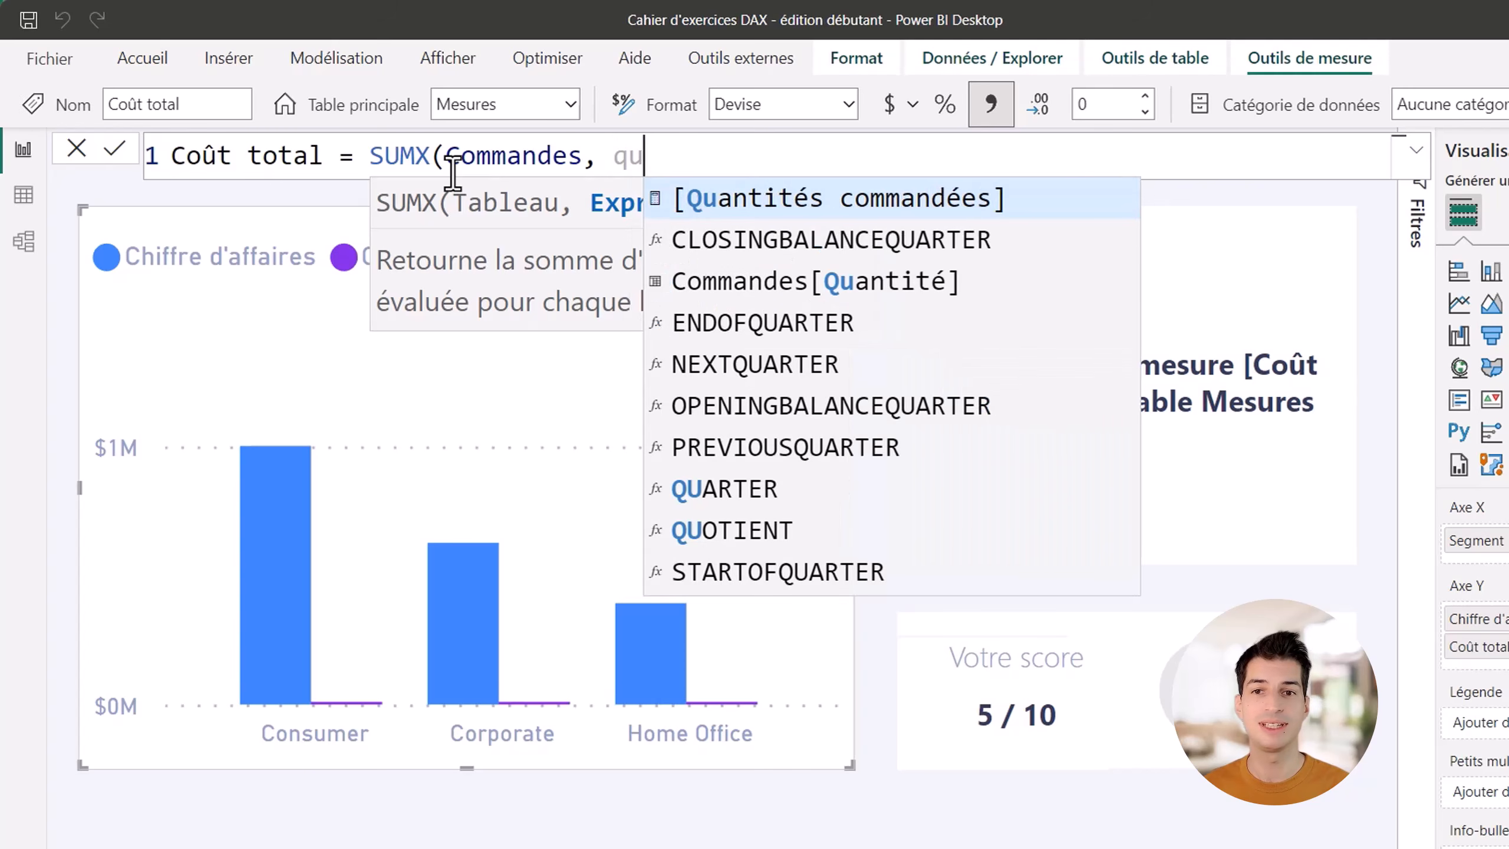
pyautogui.press('Down')
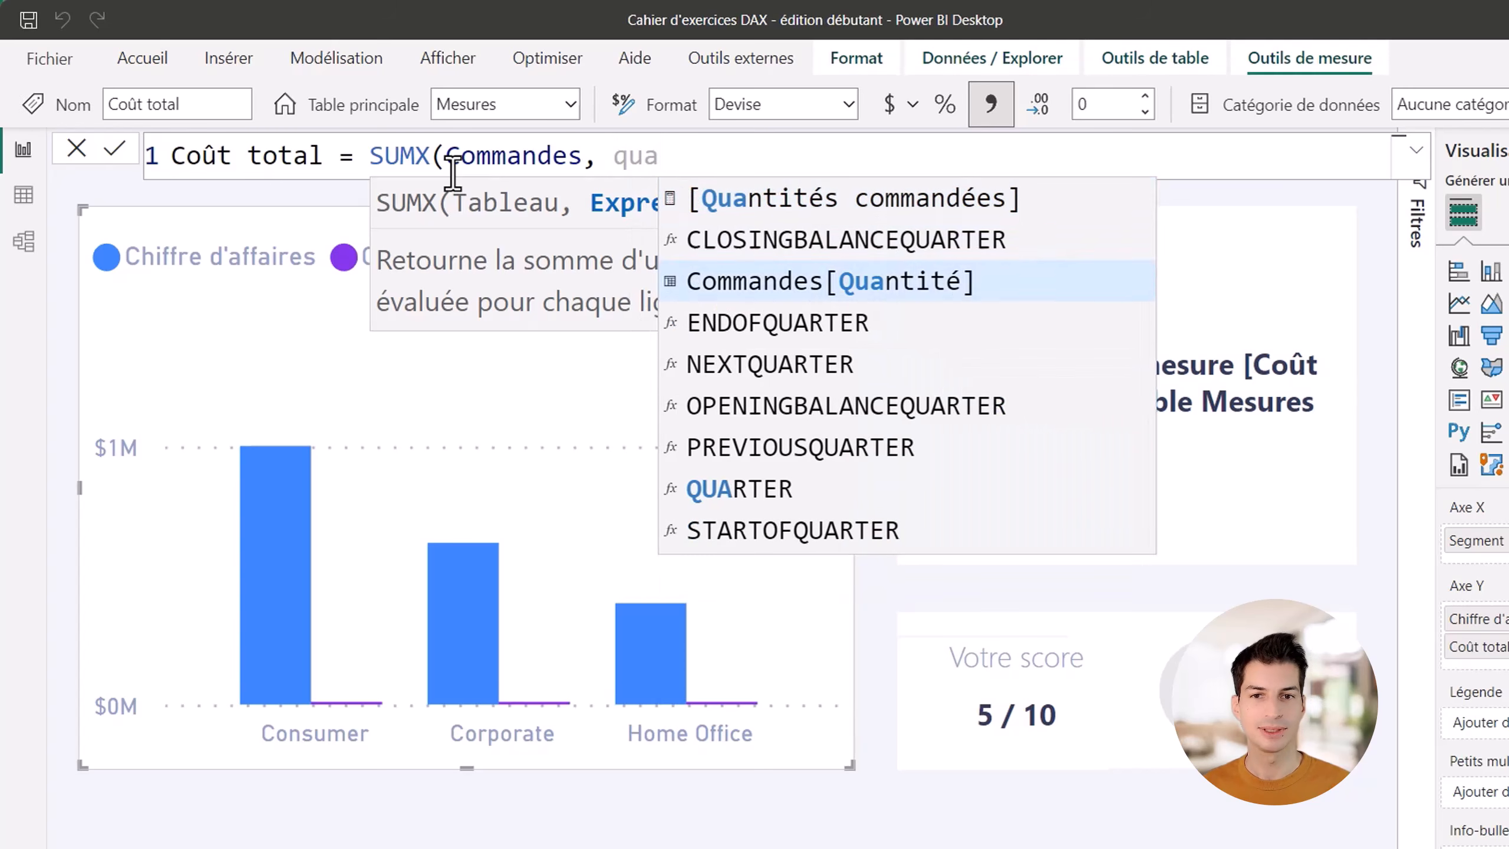
pyautogui.press('Down')
pyautogui.press('Tab')
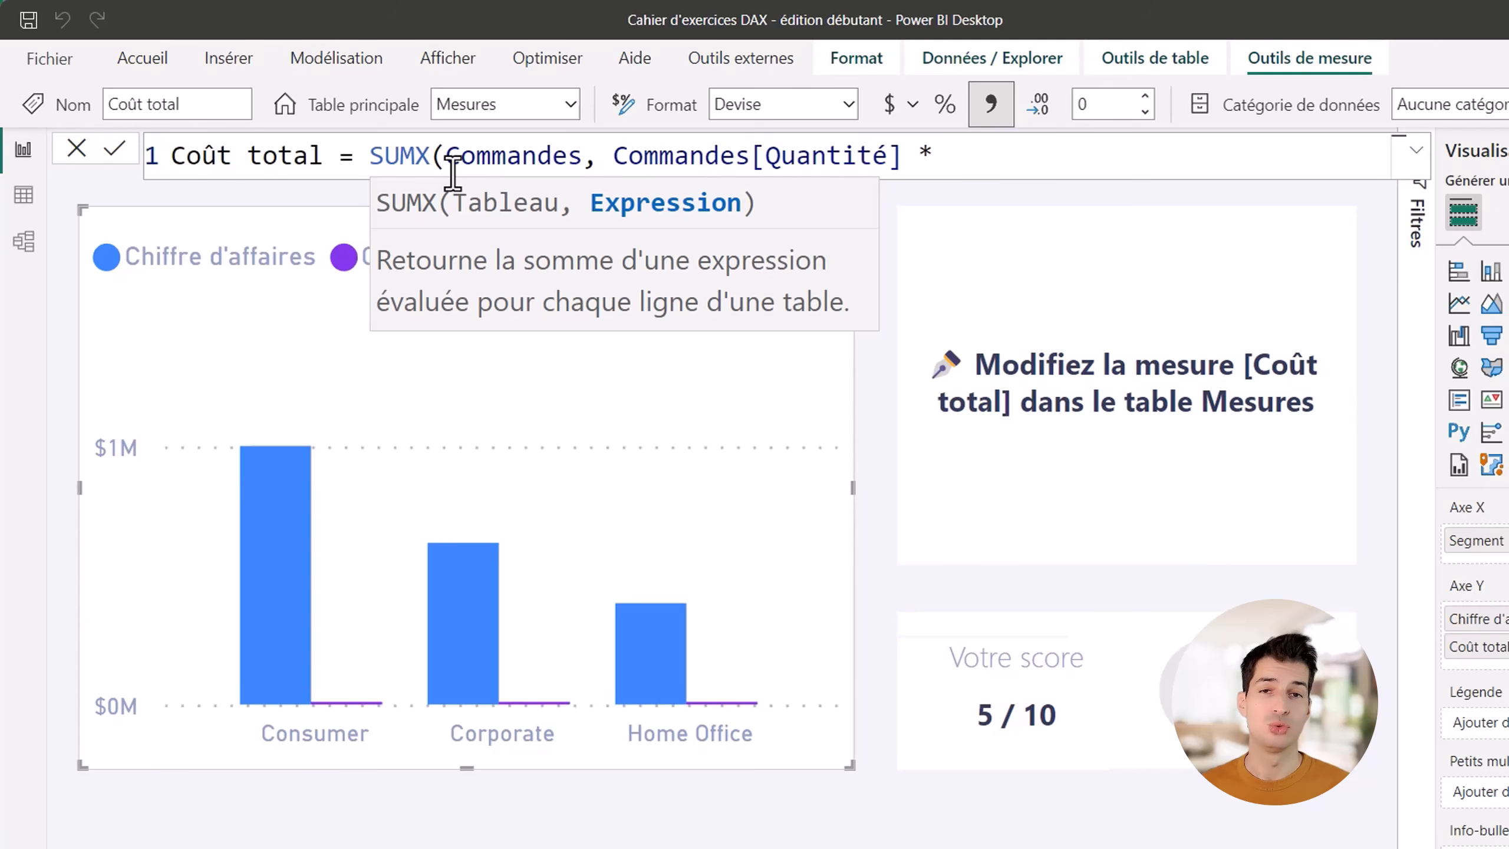
pyautogui.write('*')
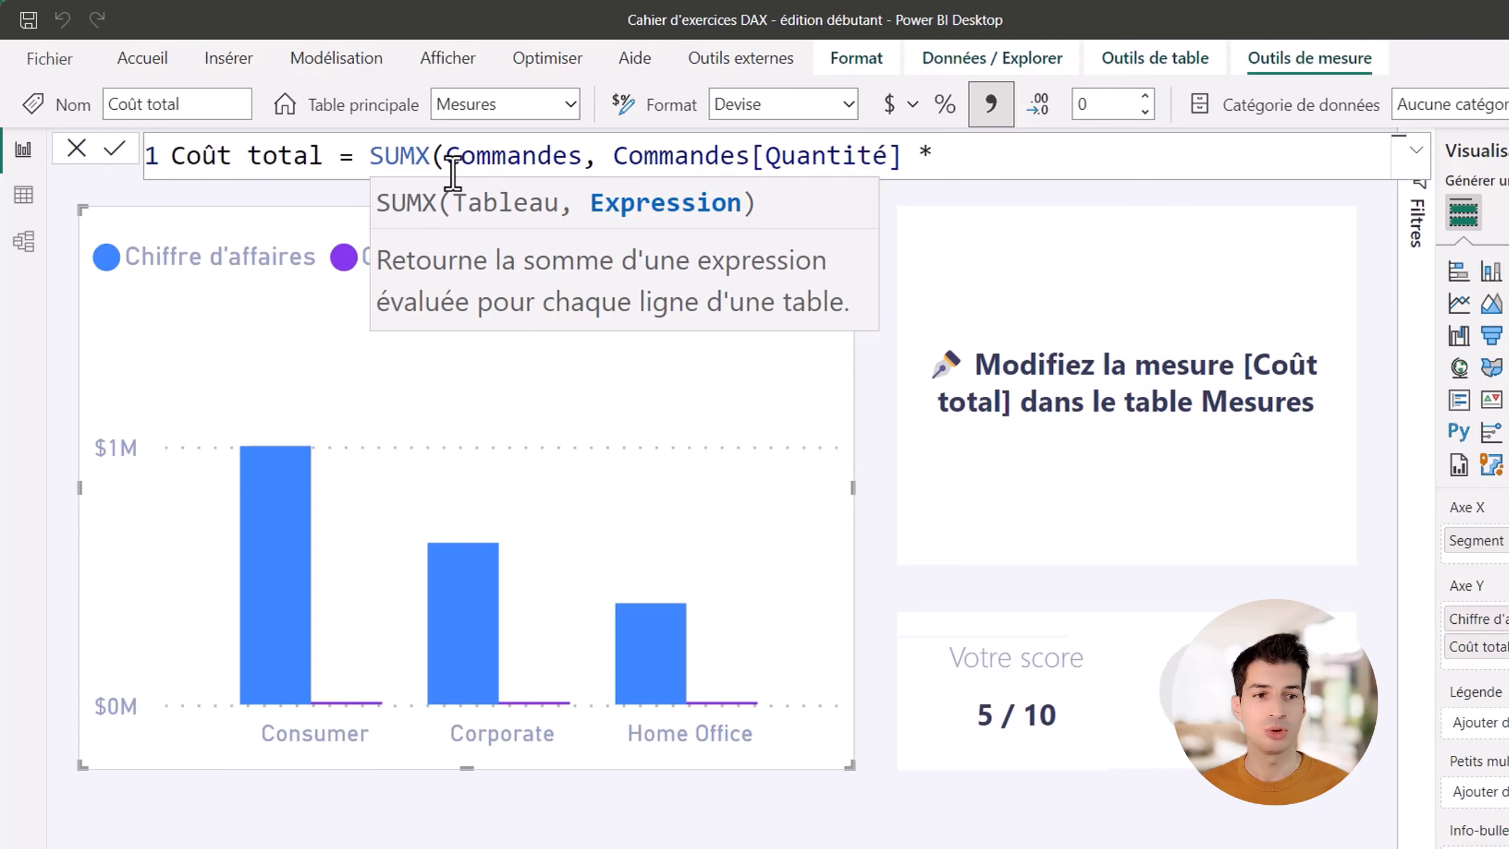
pyautogui.write(' Produit[')
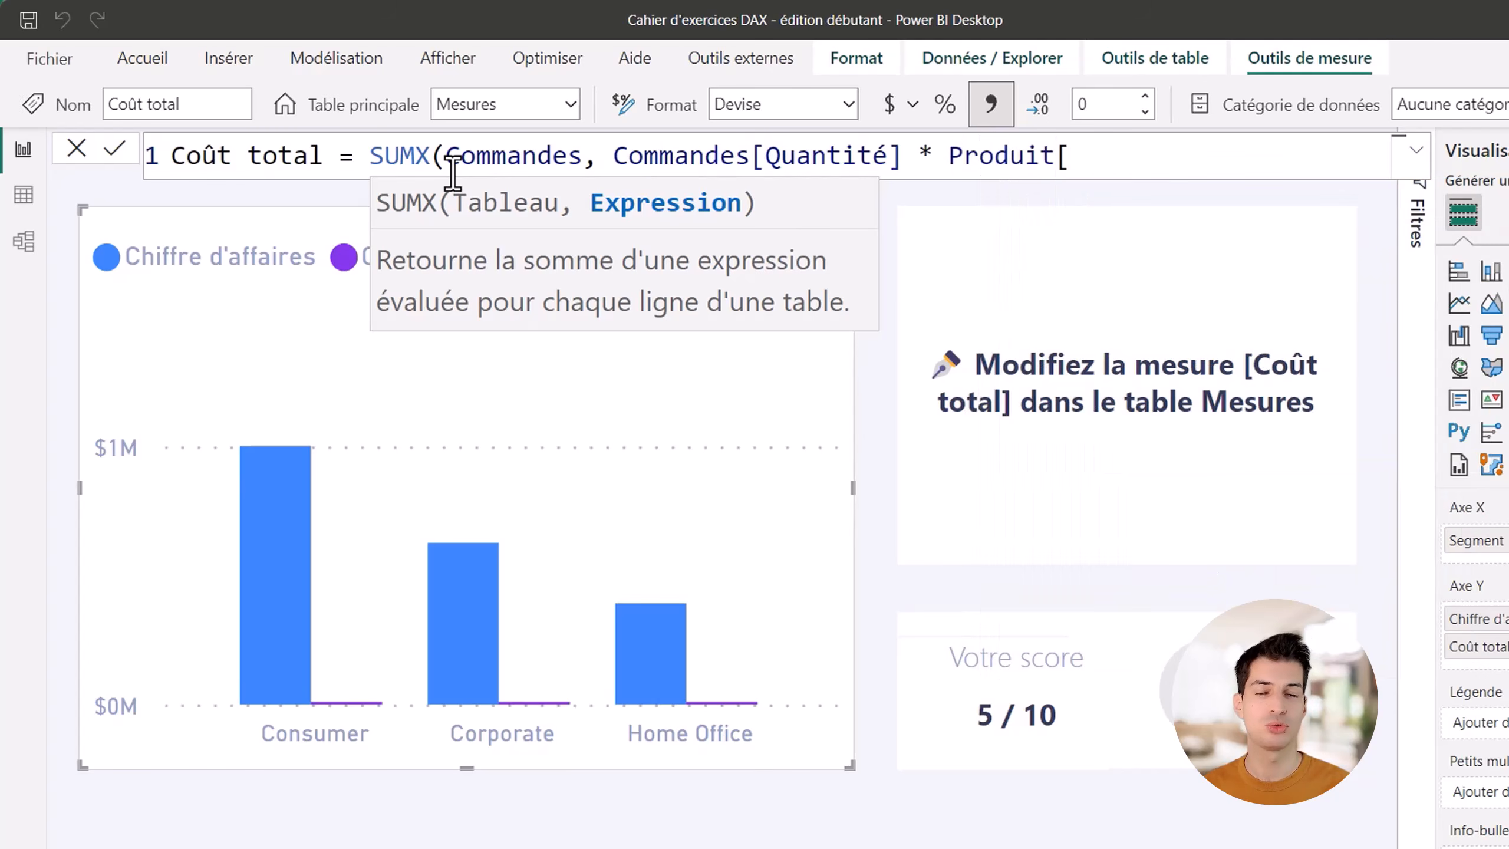
pyautogui.press('BackSpace')
pyautogui.press('BackSpace')
pyautogui.press('BackSpace')
pyautogui.press('BackSpace')
pyautogui.press('BackSpace')
pyautogui.press('BackSpace')
pyautogui.press('BackSpace')
pyautogui.press('BackSpace')
# Complete the Coût total formula with RELATED(Produit[Coût]) as the multiplier and apply the measure
pyautogui.write('REL')
pyautogui.press('Tab')
pyautogui.write('Prod')
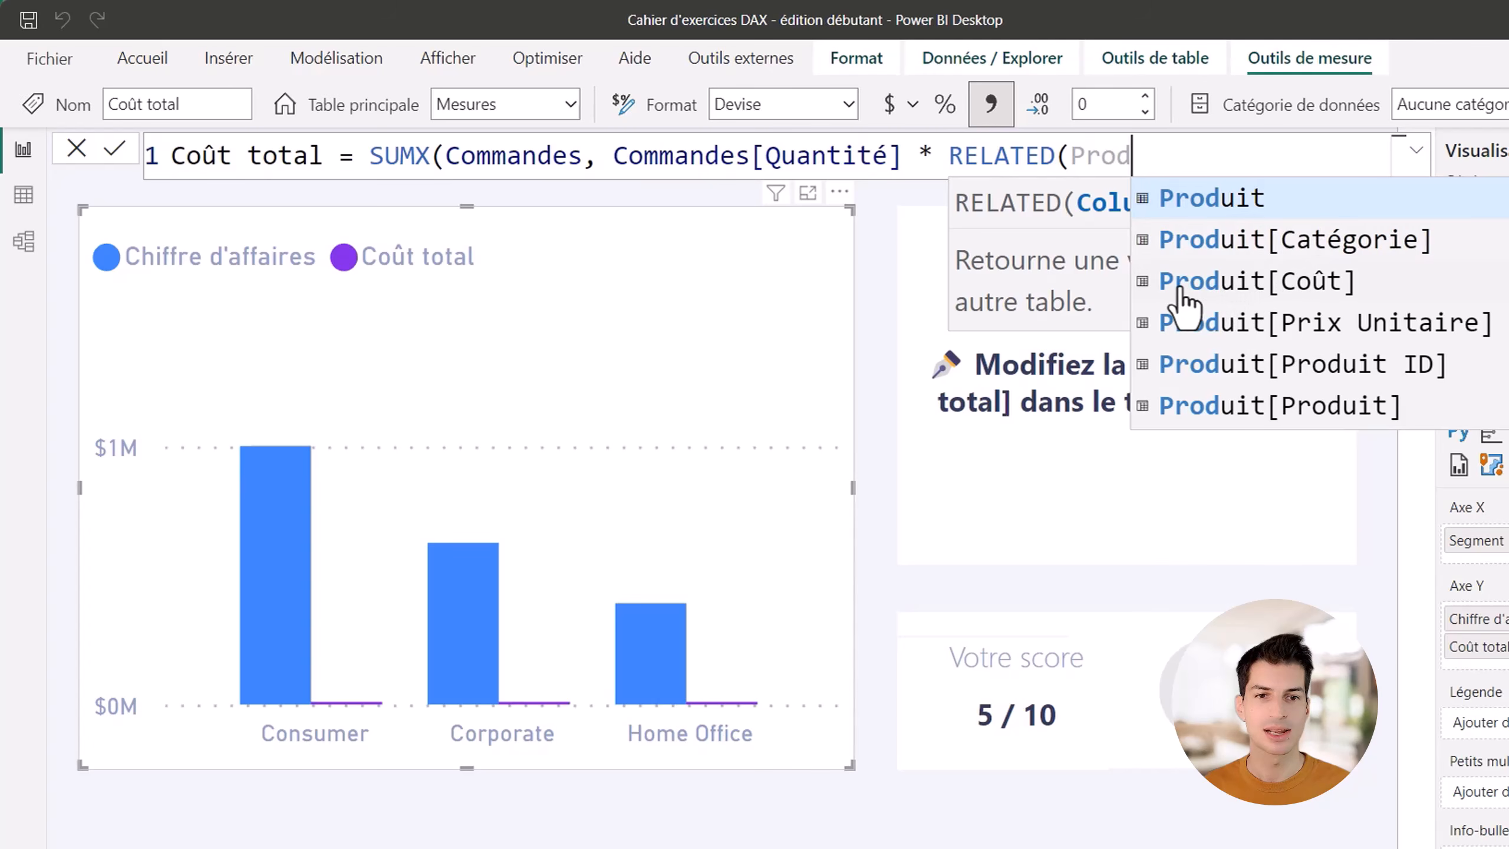
pyautogui.click(1223, 283)
pyautogui.write(')')
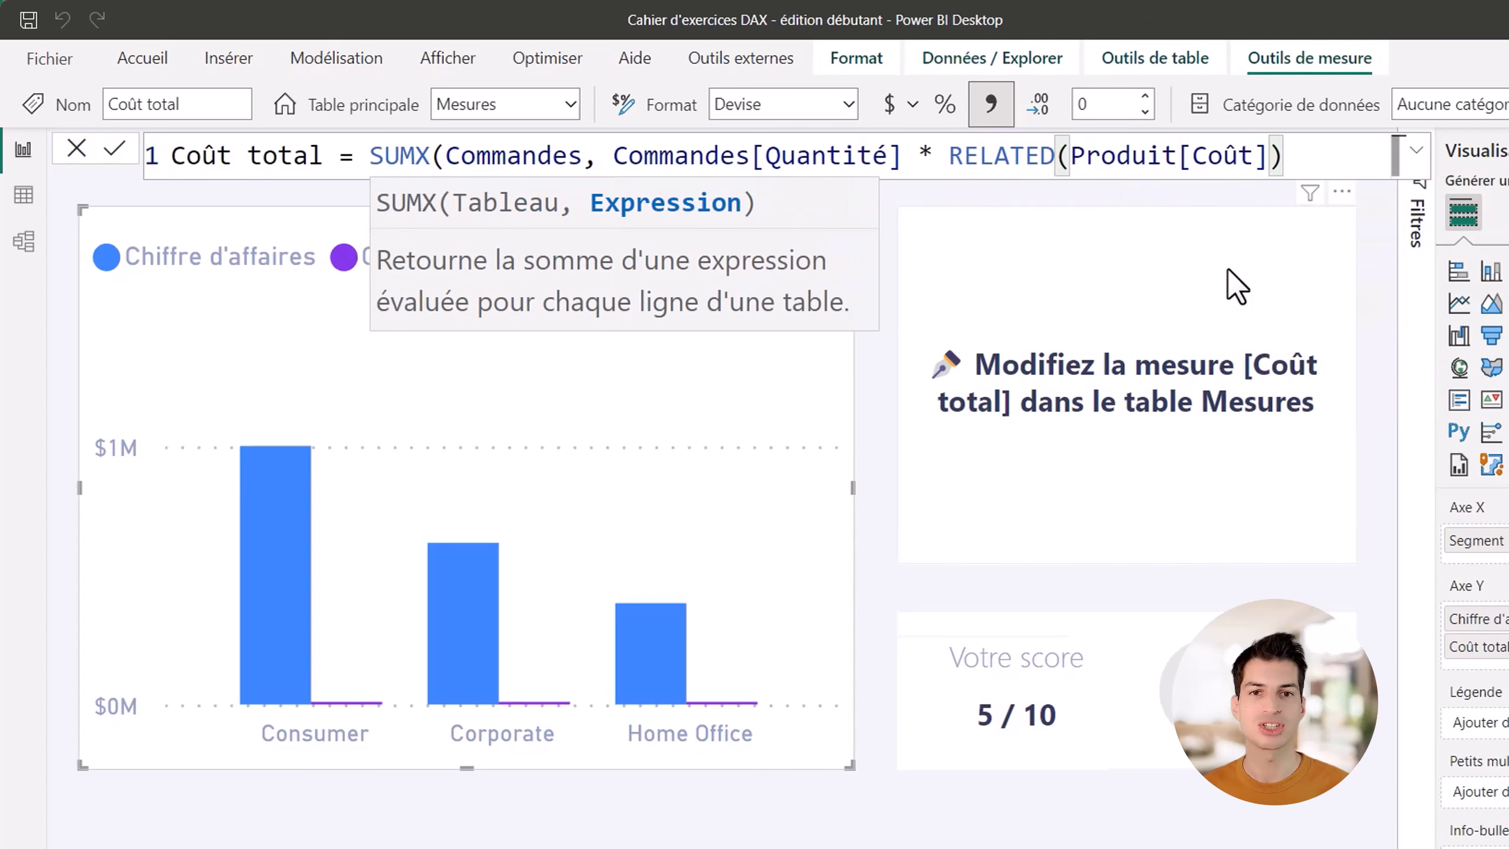
pyautogui.write(')')
pyautogui.press('Return')
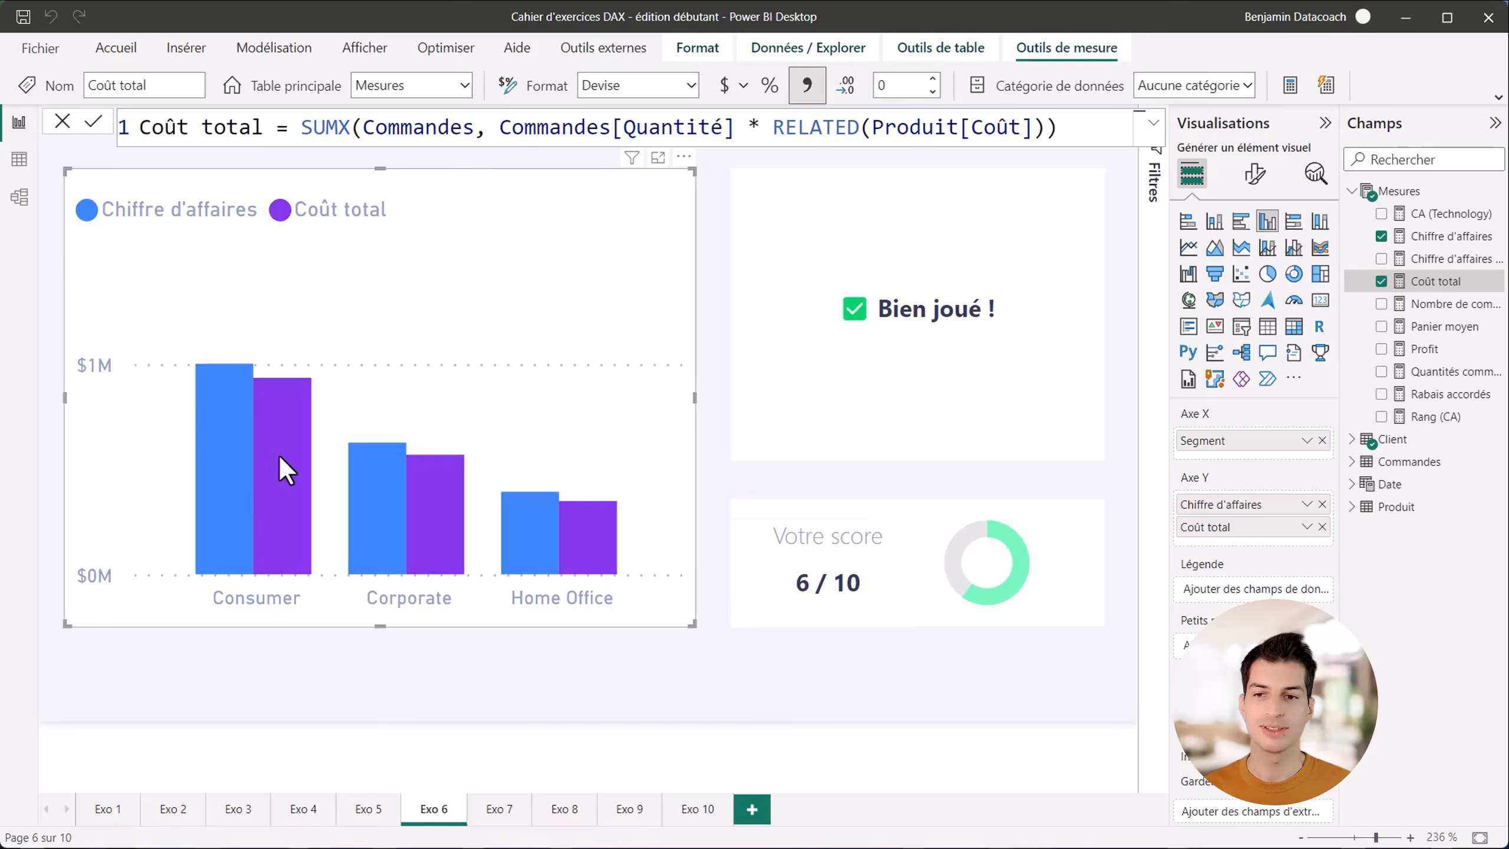
pyautogui.moveTo(229, 395)
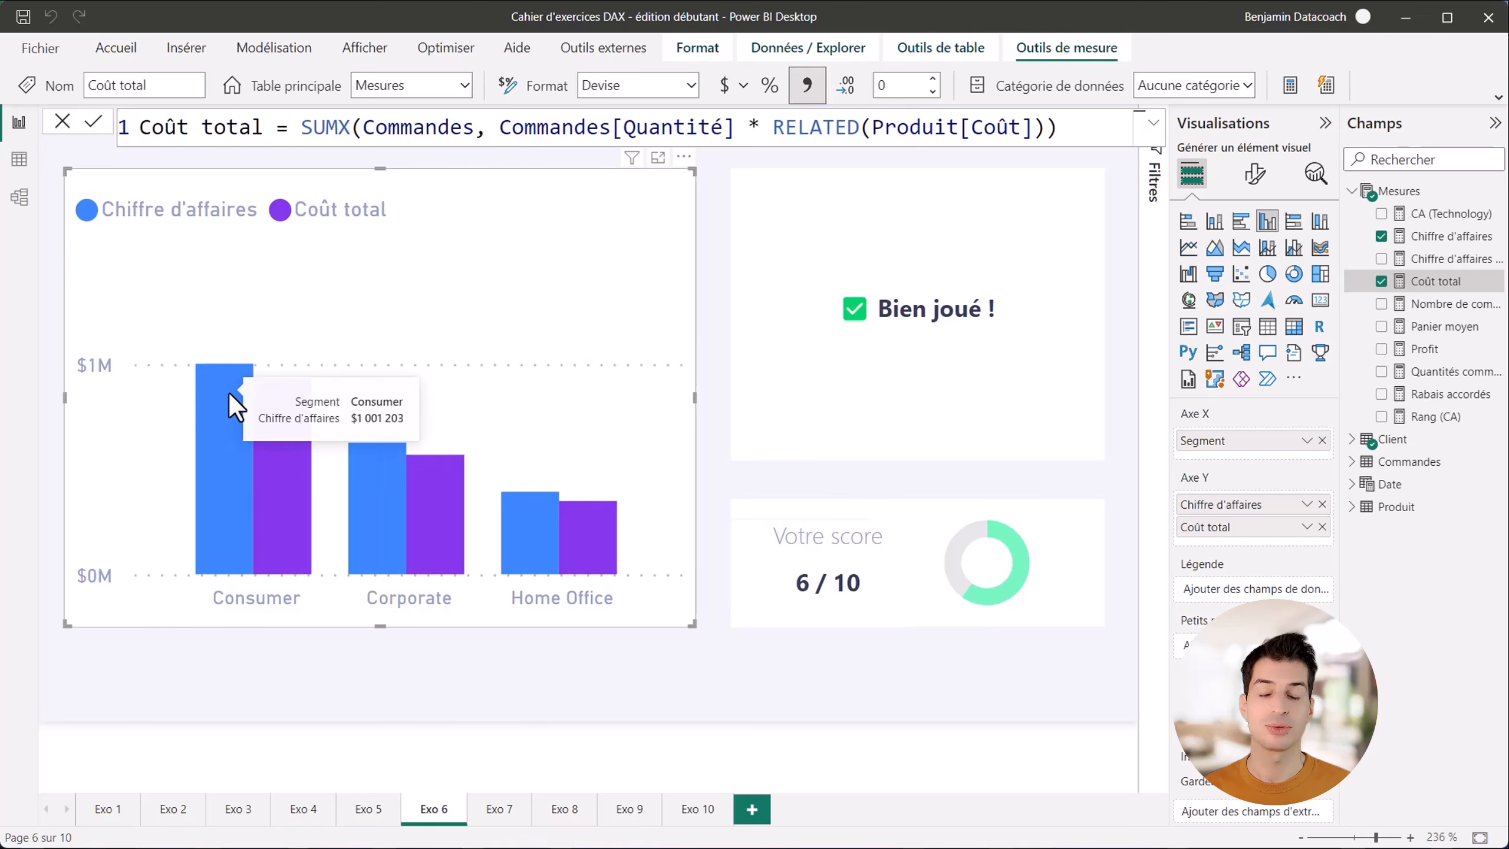
pyautogui.moveTo(283, 441)
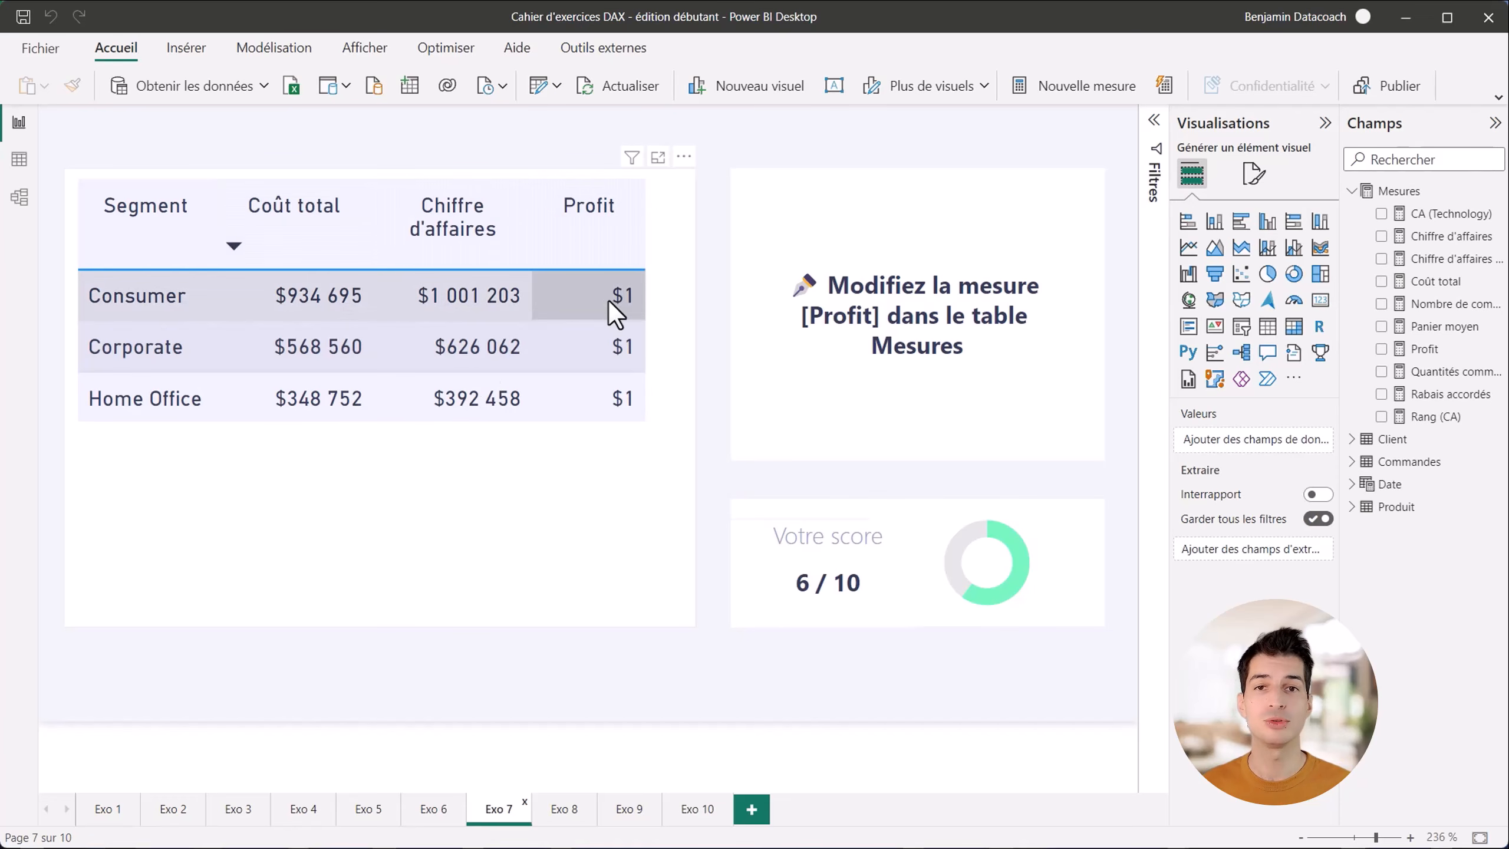
# Redefine the Profit measure for exercise 7 as [Chiffre d'affaires] - [Coût total]
pyautogui.click(618, 496)
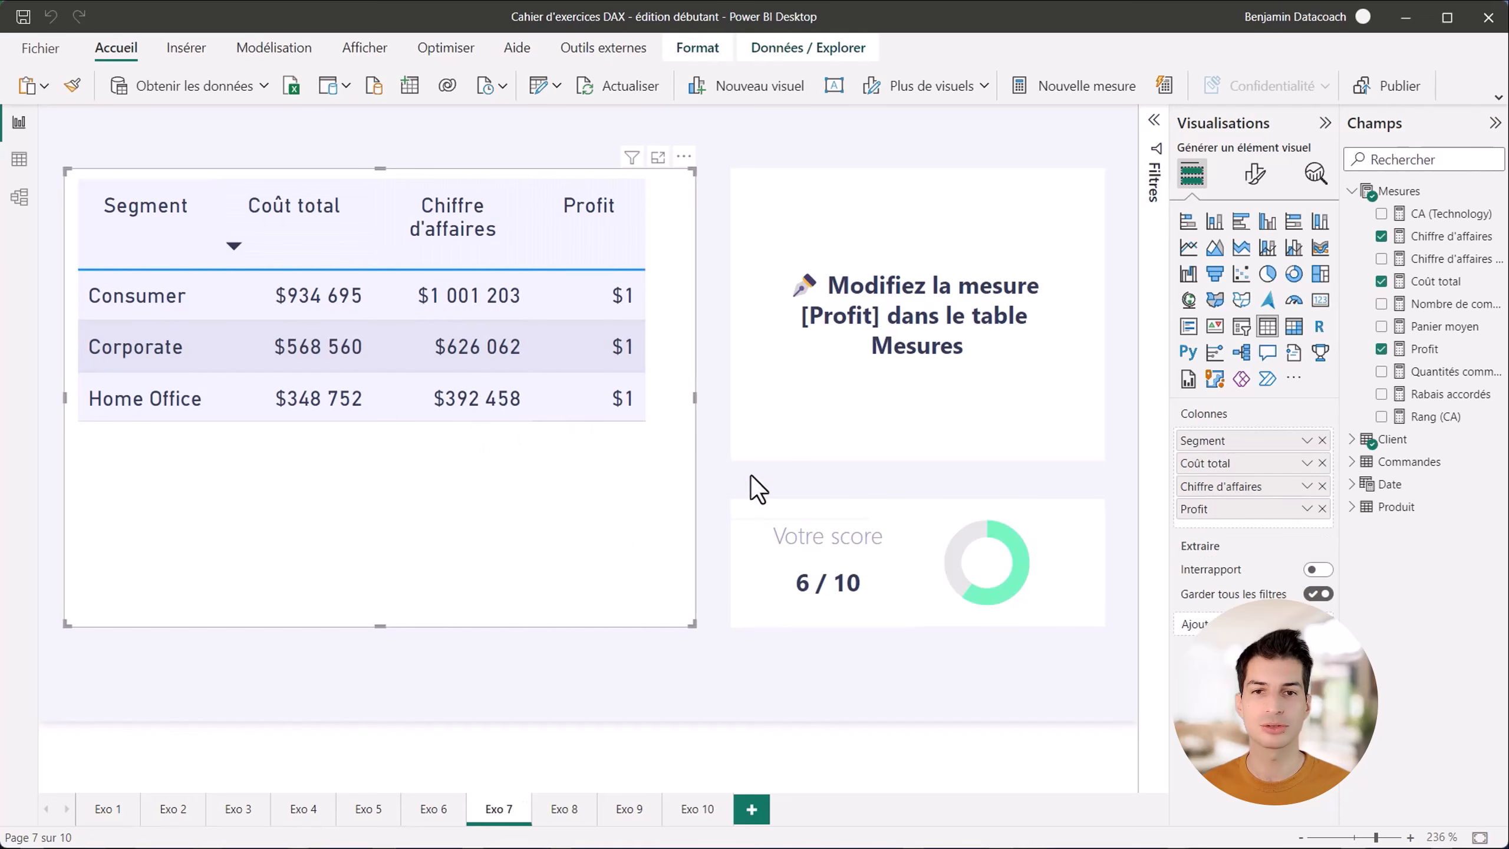
pyautogui.click(1437, 357)
pyautogui.press('BackSpace')
pyautogui.write('chif')
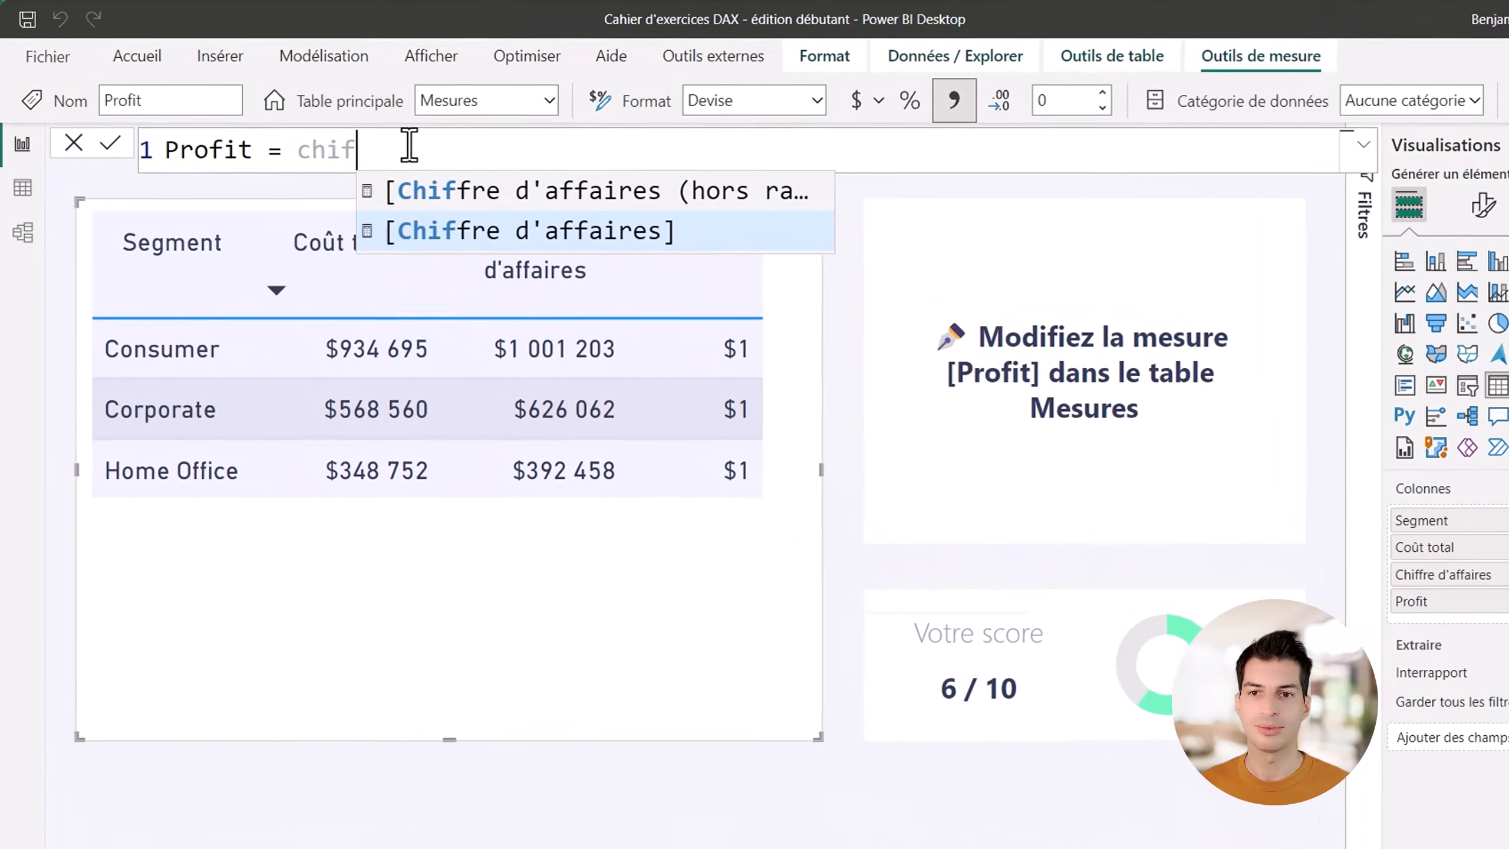
pyautogui.press('Tab')
pyautogui.write('- cout')
pyautogui.press('BackSpace')
pyautogui.press('BackSpace')
pyautogui.write('û')
pyautogui.press('BackSpace')
pyautogui.press('BackSpace')
pyautogui.press('BackSpace')
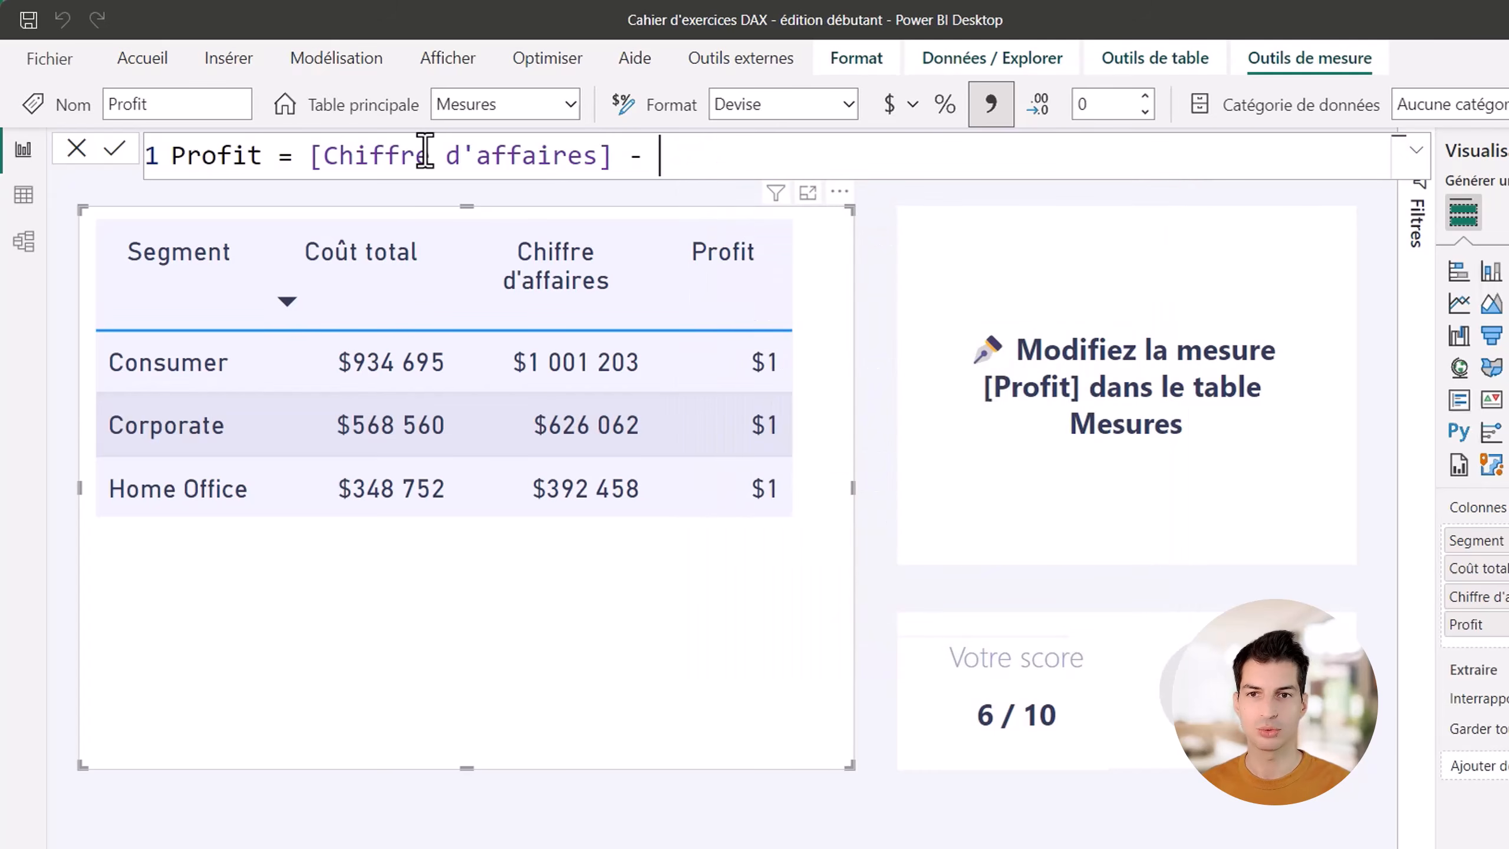
pyautogui.write('tota')
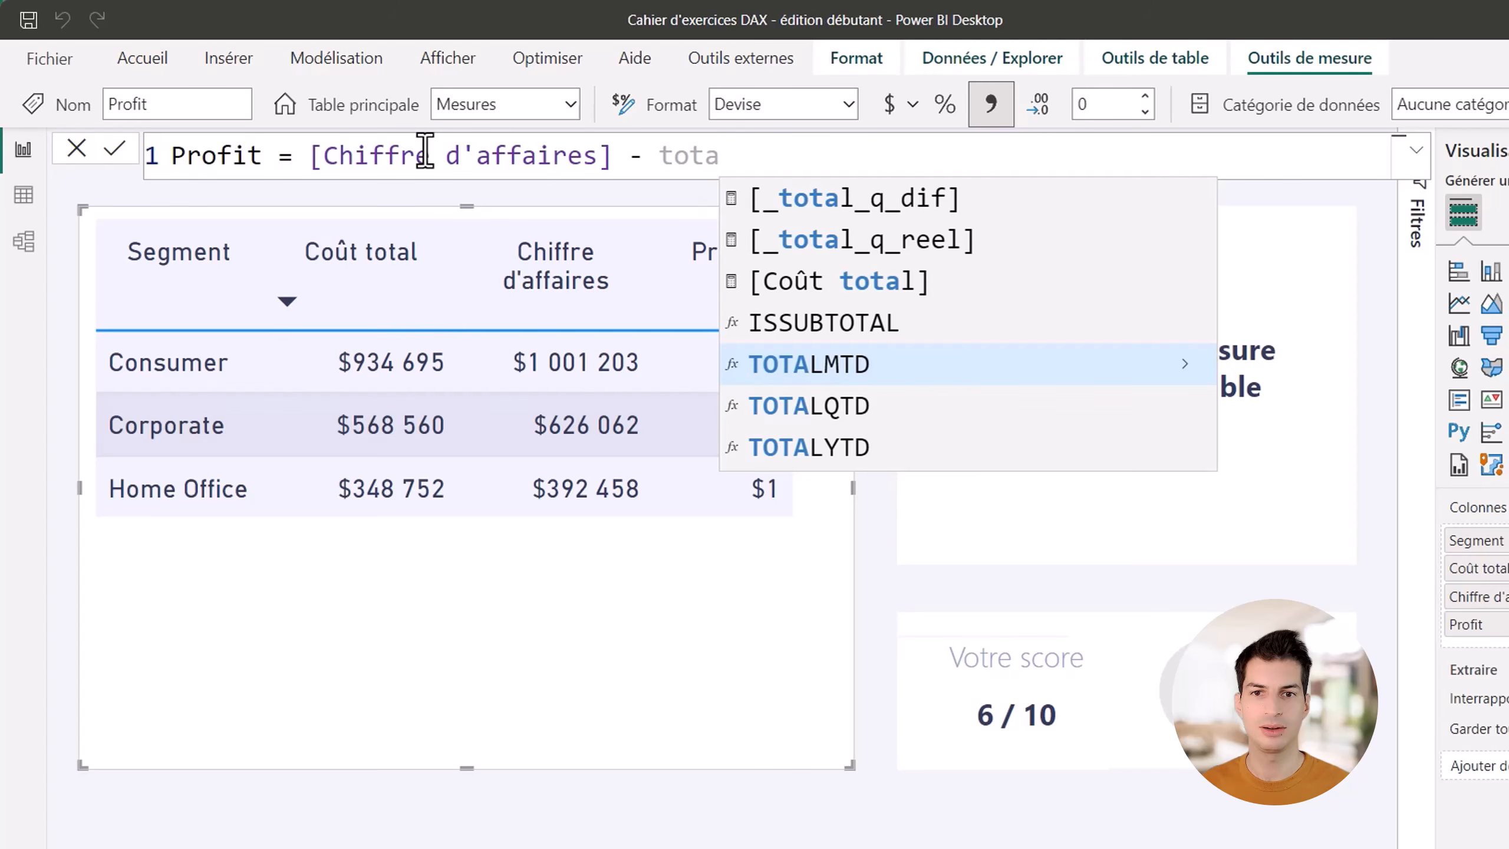
pyautogui.click(858, 283)
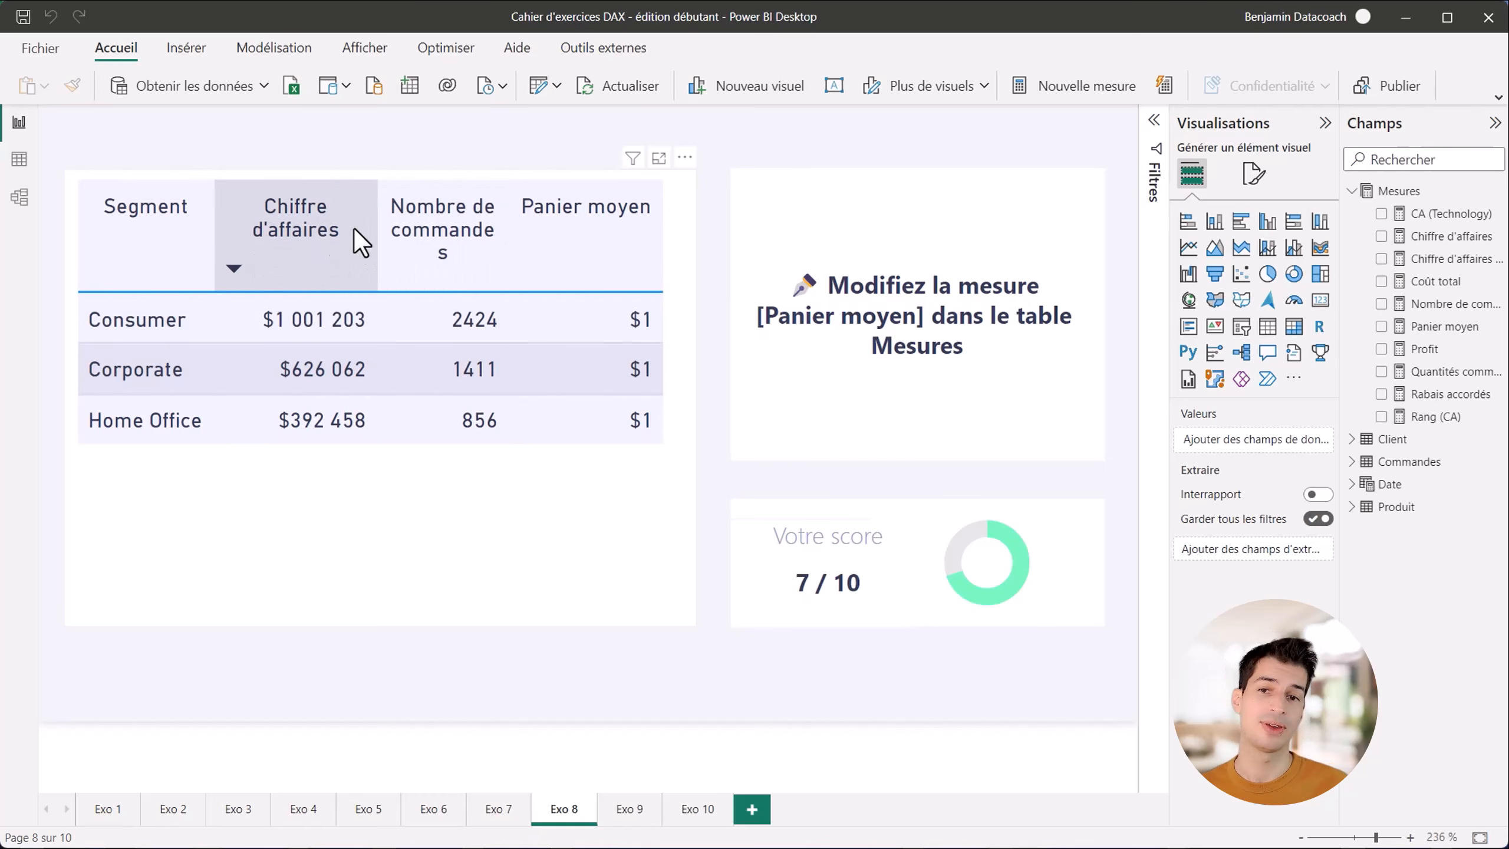
# Try to define the Panier moyen measure for exercise 8 as [Chiffre d'affaires] / [Nombre de commandes]
pyautogui.click(456, 587)
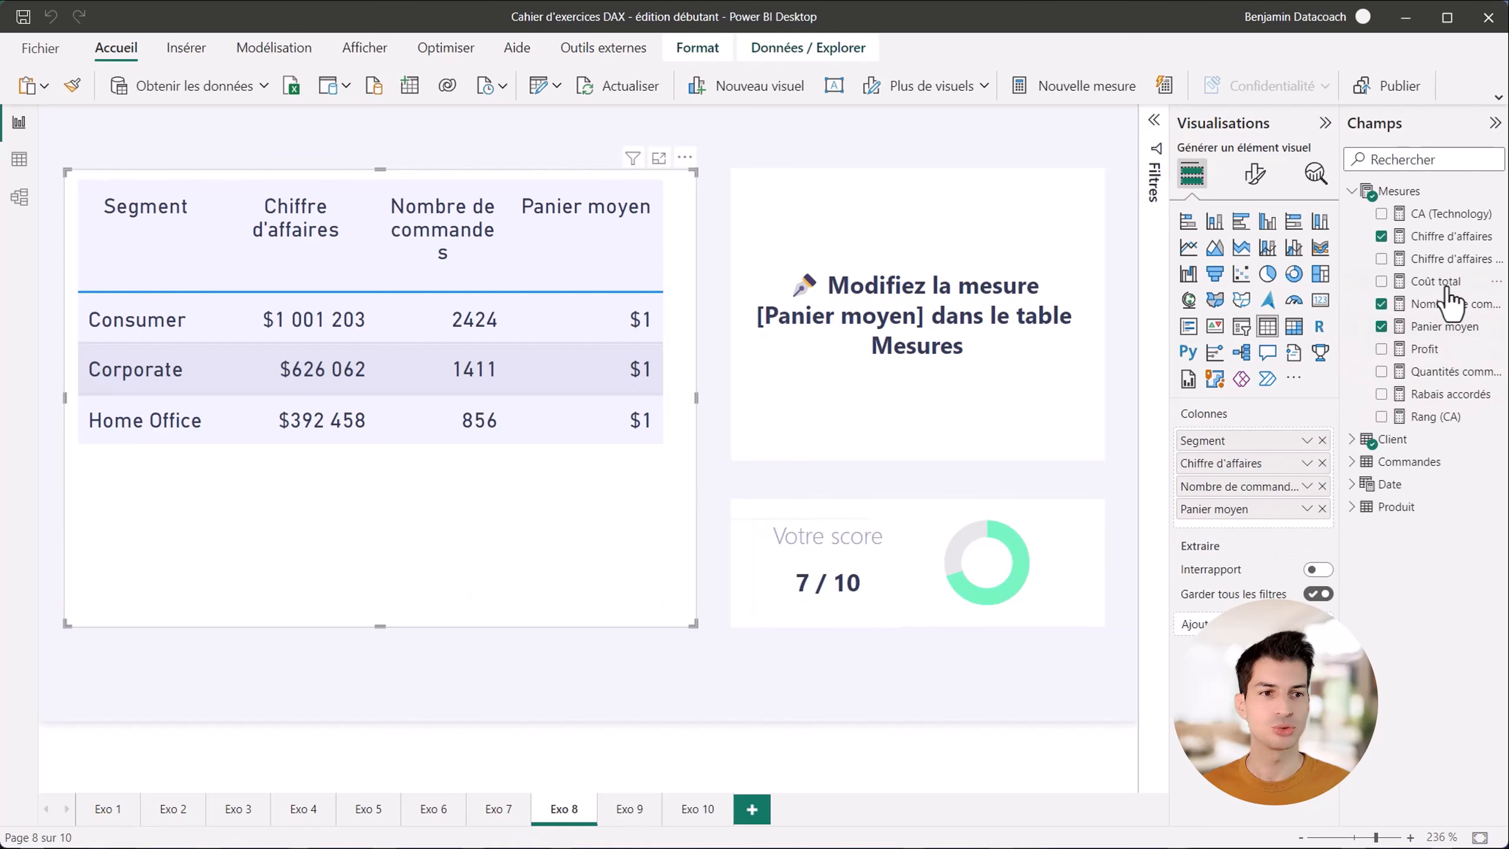
pyautogui.click(1444, 327)
pyautogui.click(353, 126)
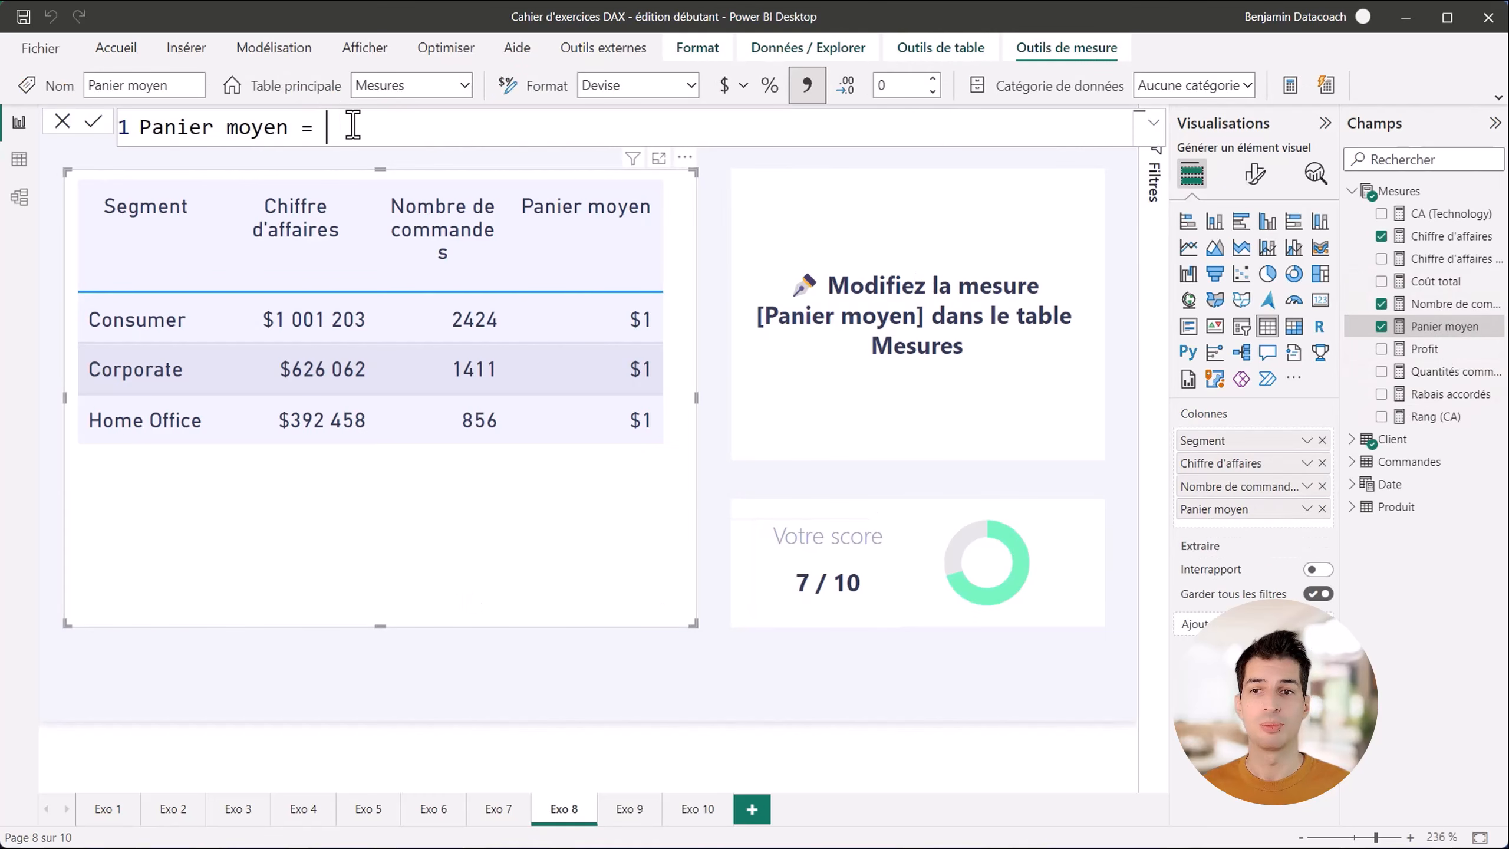
pyautogui.write('Chif')
pyautogui.press('Tab')
pyautogui.write('/')
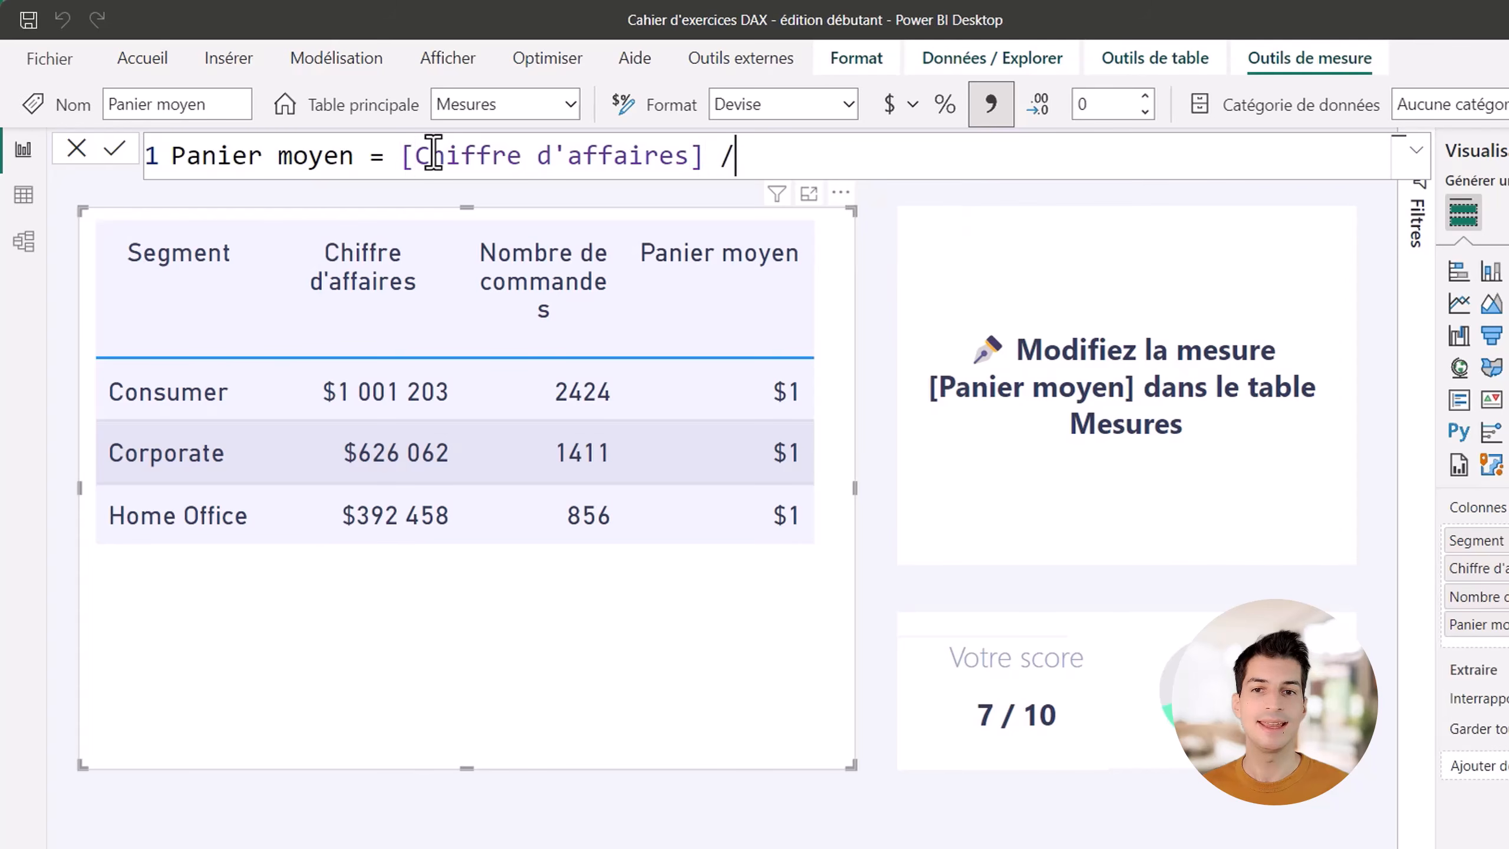
pyautogui.write(' nomb')
pyautogui.press('Tab')
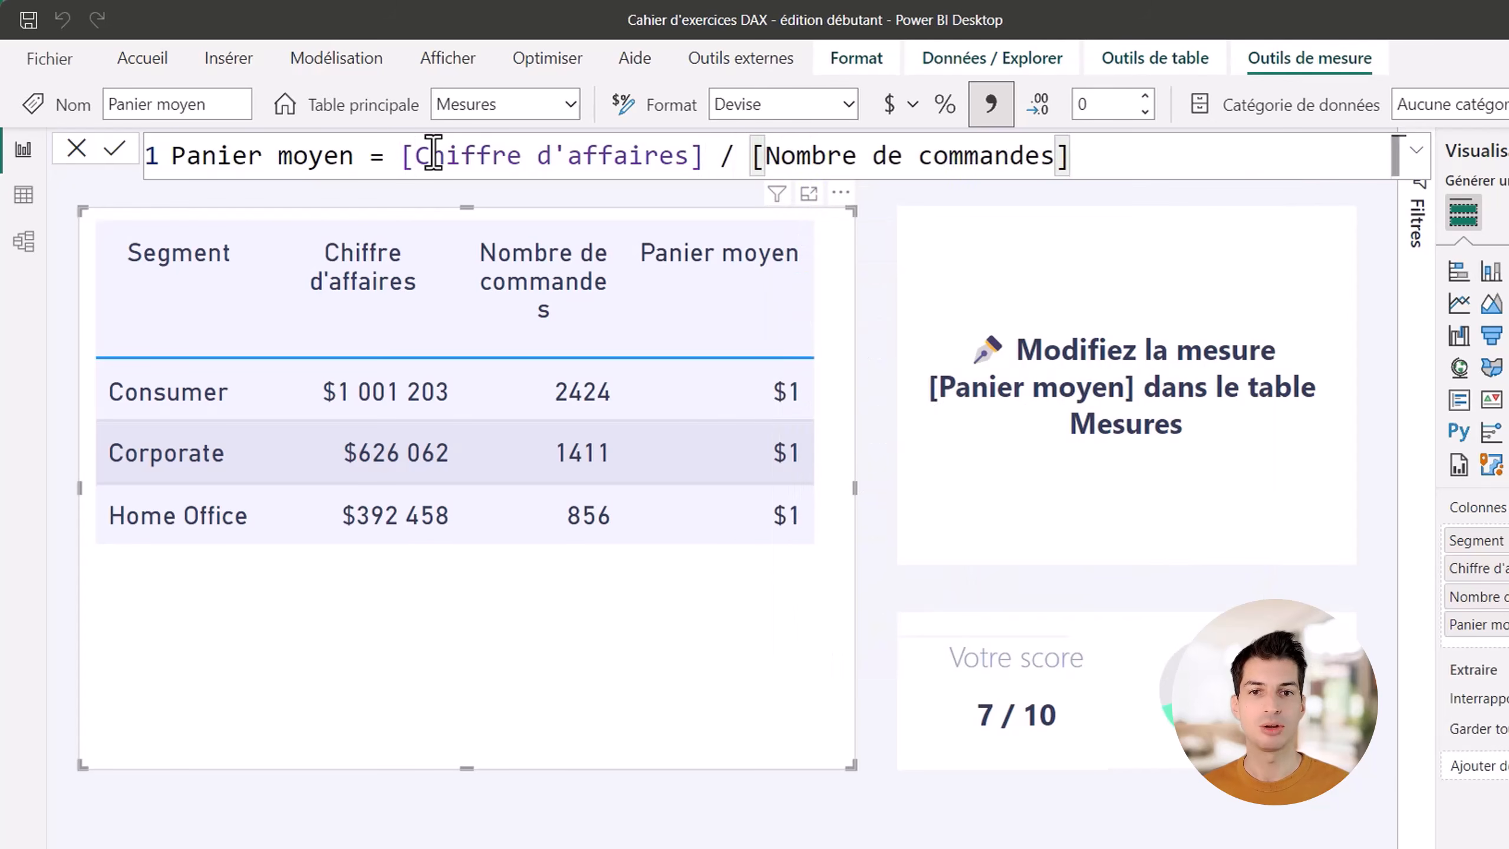
pyautogui.press('Return')
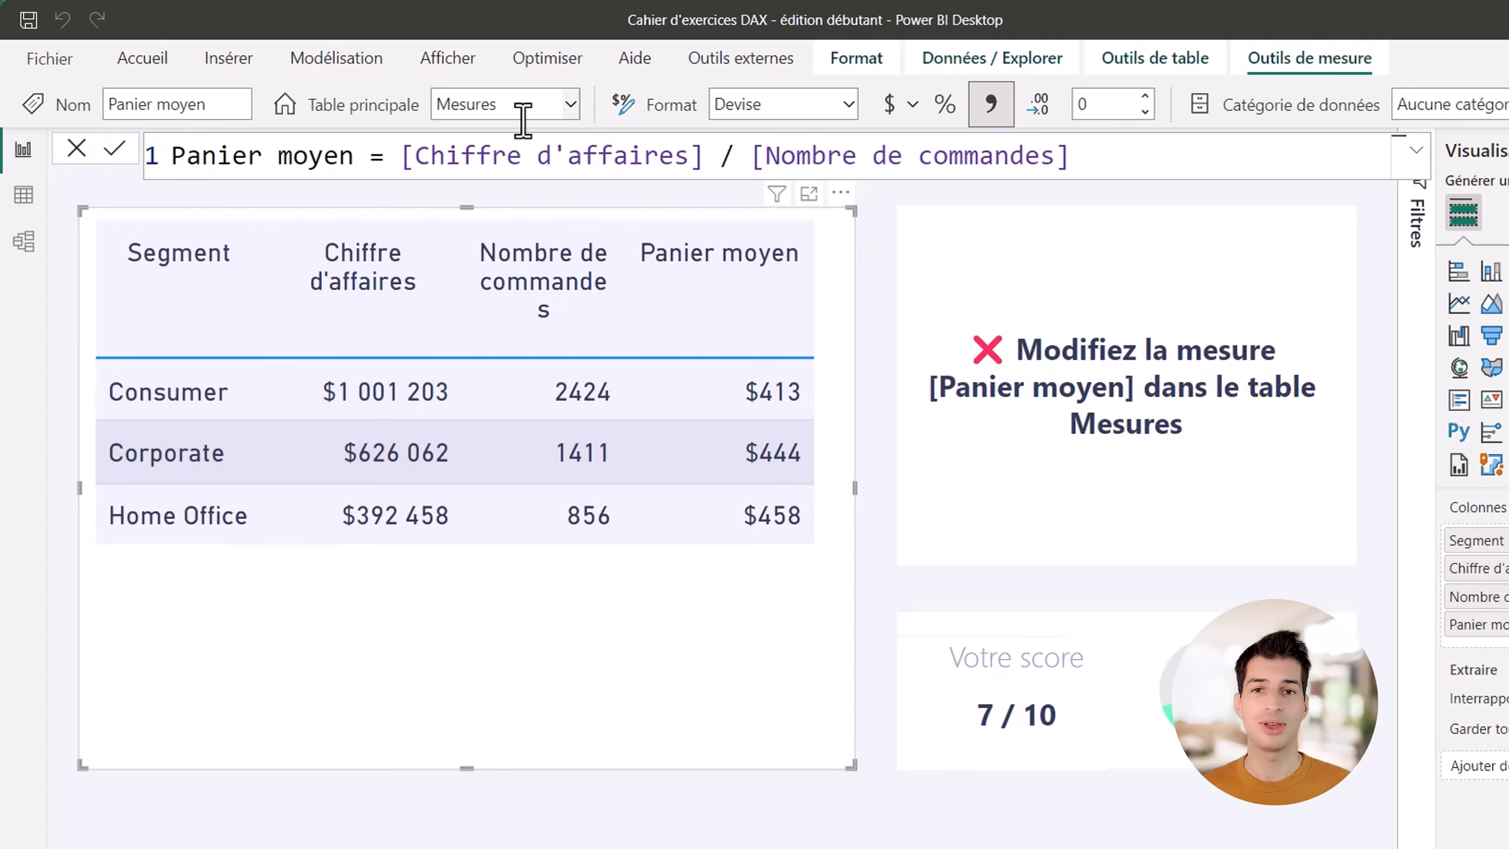
# Replace the Panier moyen formula with an AVERAGEX that iterates over ALL(Commandes[Numéro Commande])
pyautogui.moveTo(404, 156); pyautogui.dragTo(1271, 269)
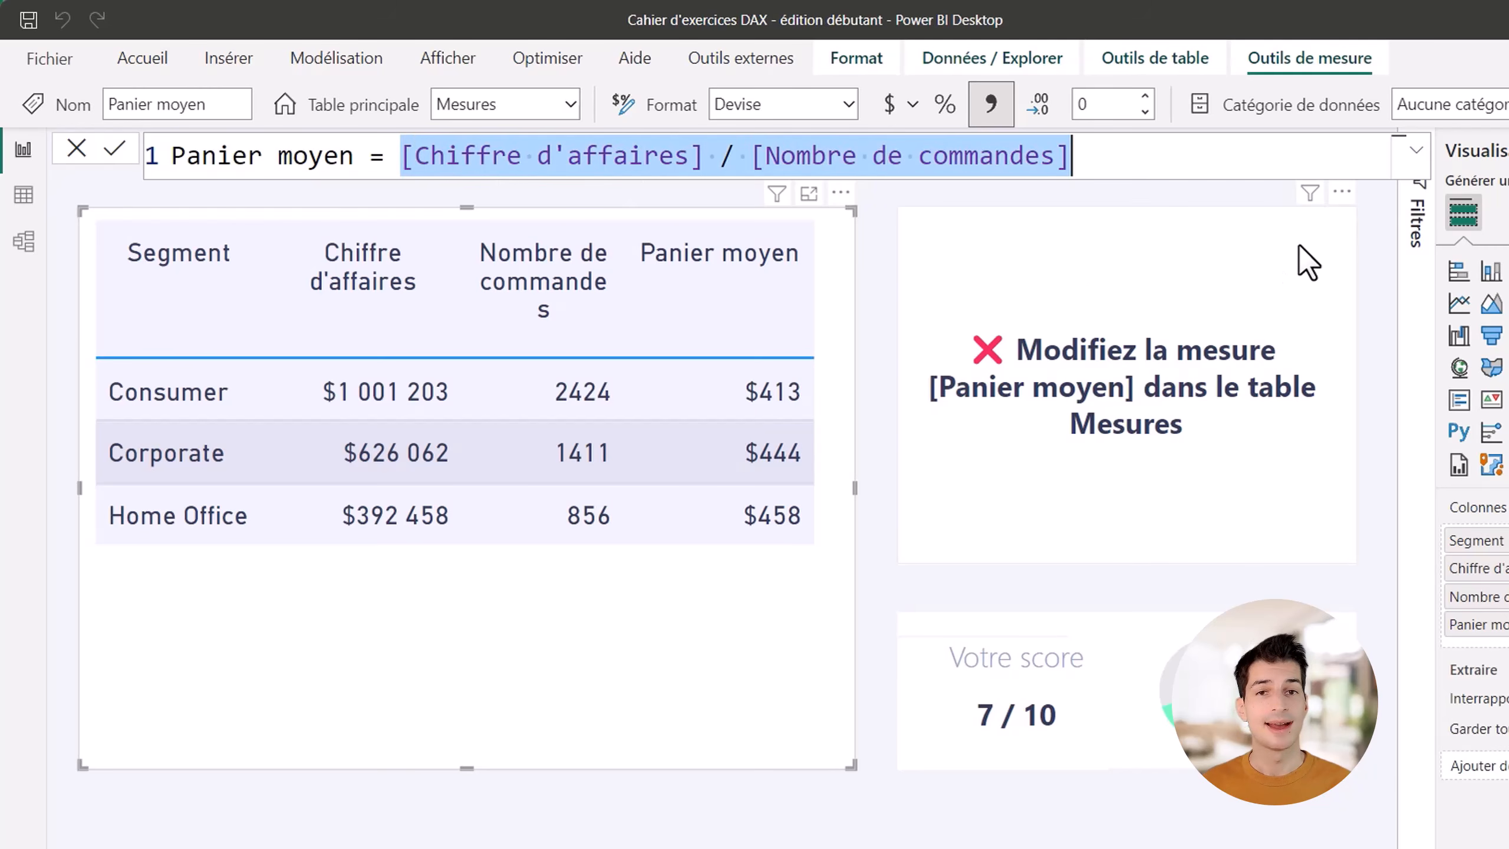
pyautogui.press('BackSpace')
pyautogui.write('Aver')
pyautogui.press('Down')
pyautogui.press('Down')
pyautogui.press('Tab')
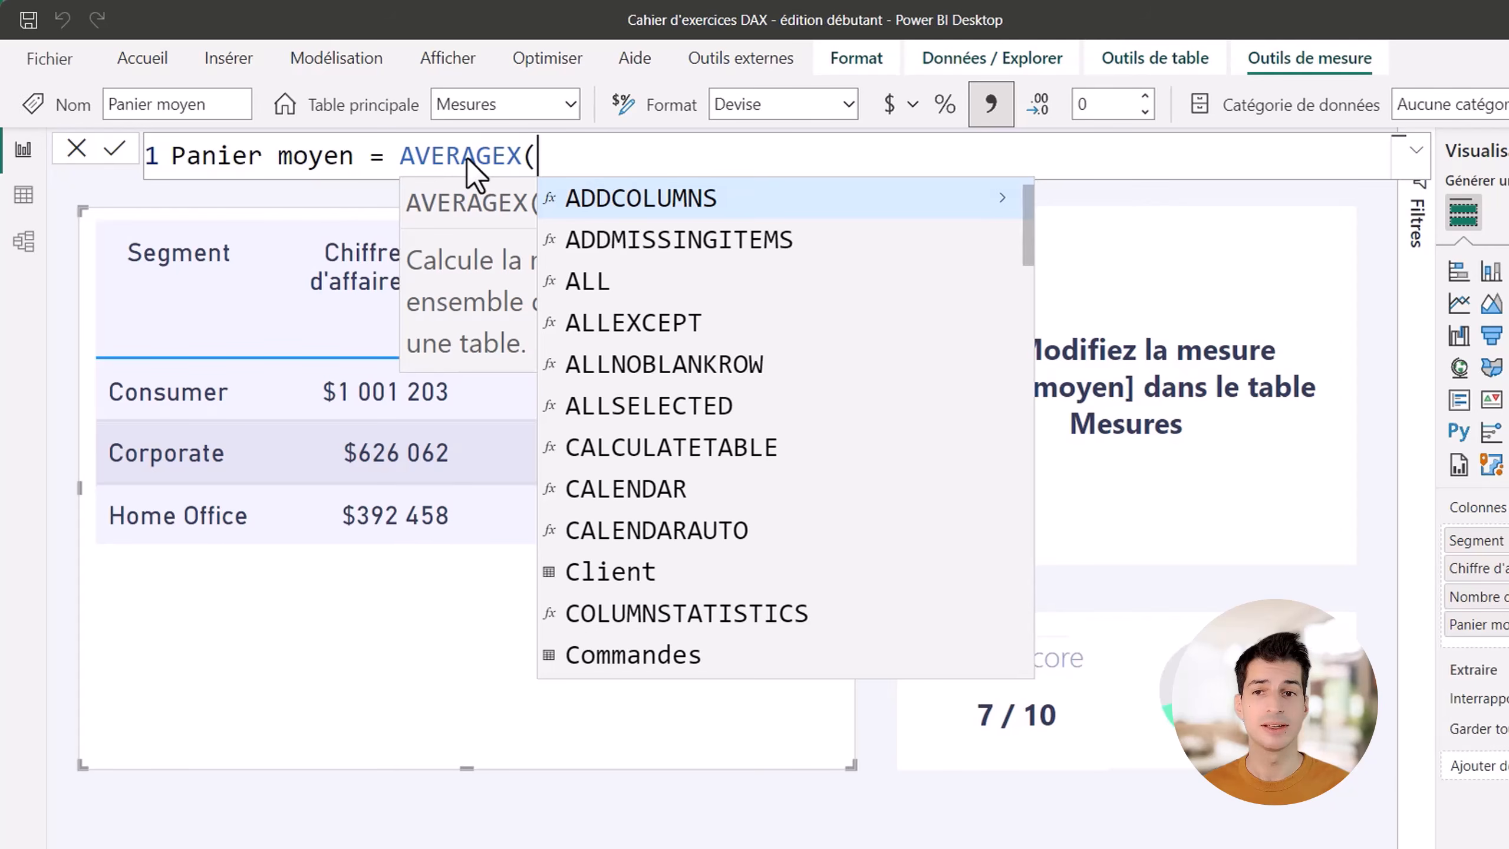
pyautogui.write('ALL(num')
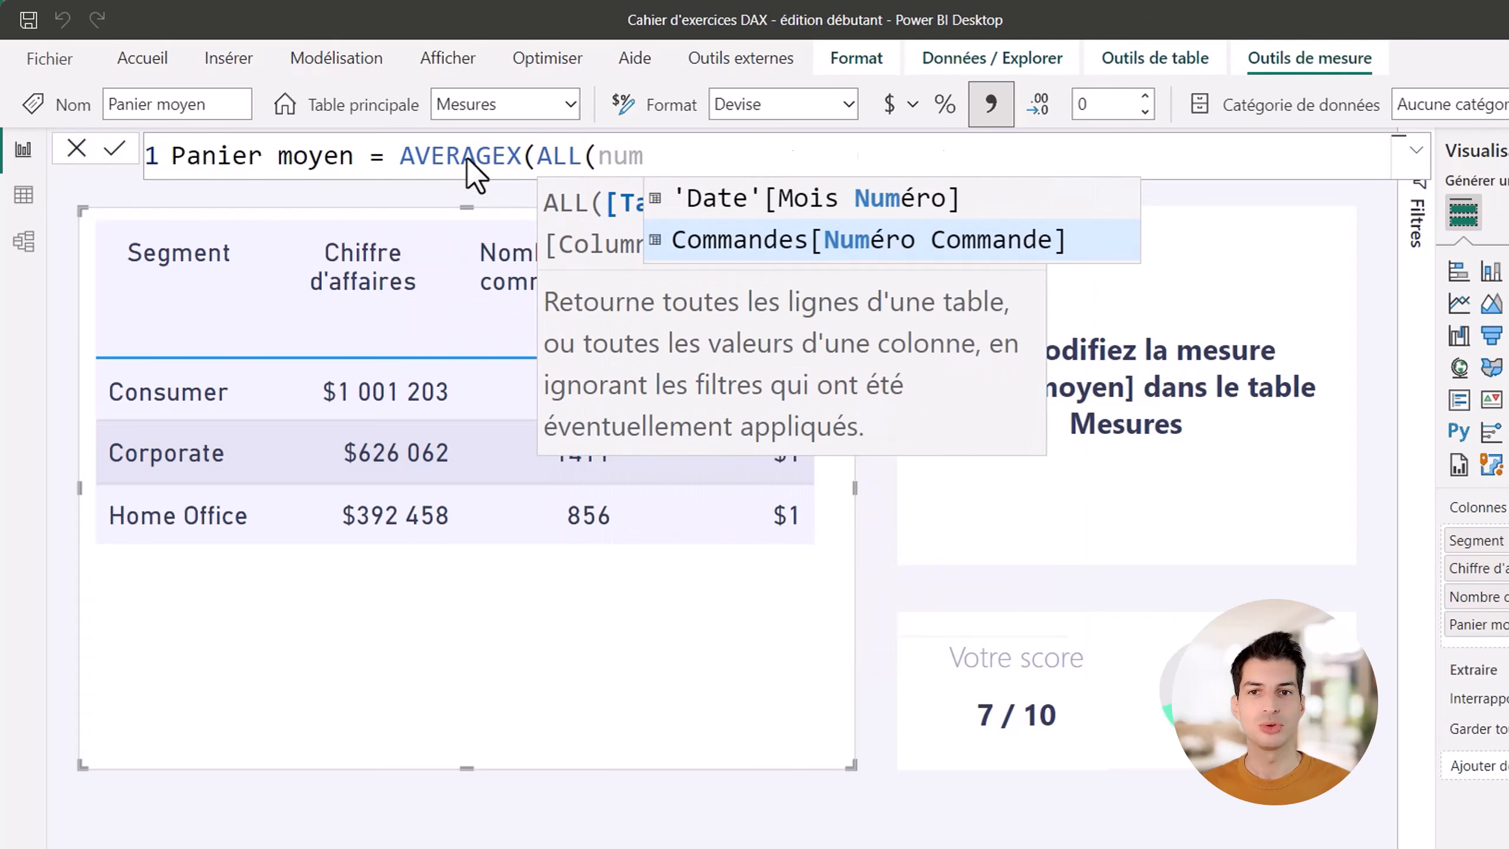
pyautogui.press('Tab')
# Add [Chiffre d'affaires] as the averaged expression of the AVERAGEX formula and apply the Panier moyen measure
pyautogui.write('), tota')
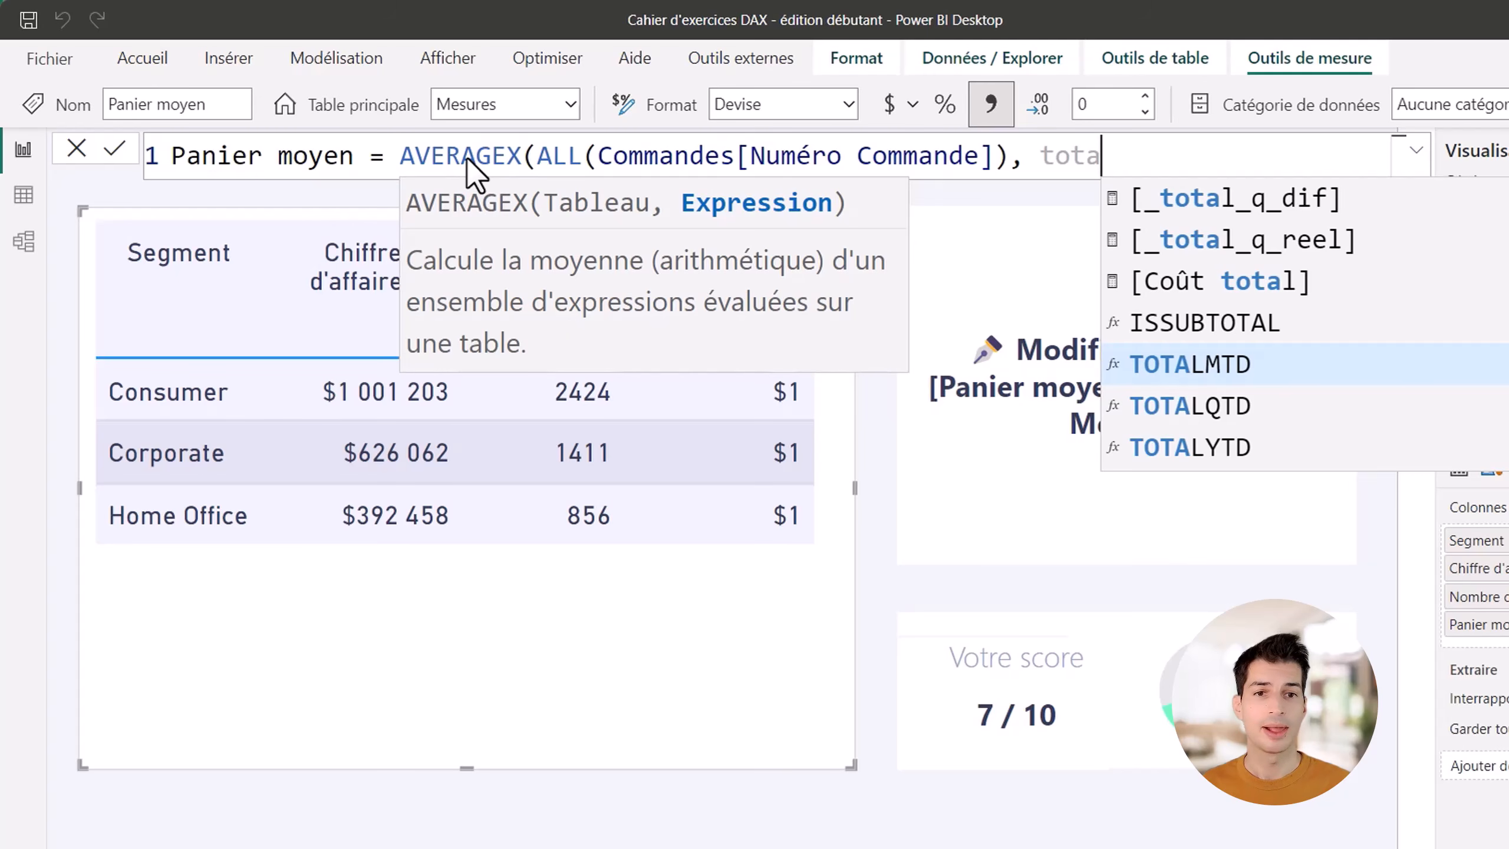
pyautogui.press('BackSpace')
pyautogui.press('BackSpace')
pyautogui.press('BackSpace')
pyautogui.press('BackSpace')
pyautogui.write('cgu')
pyautogui.press('BackSpace')
pyautogui.press('BackSpace')
pyautogui.write('hif')
pyautogui.press('Tab')
pyautogui.write(')')
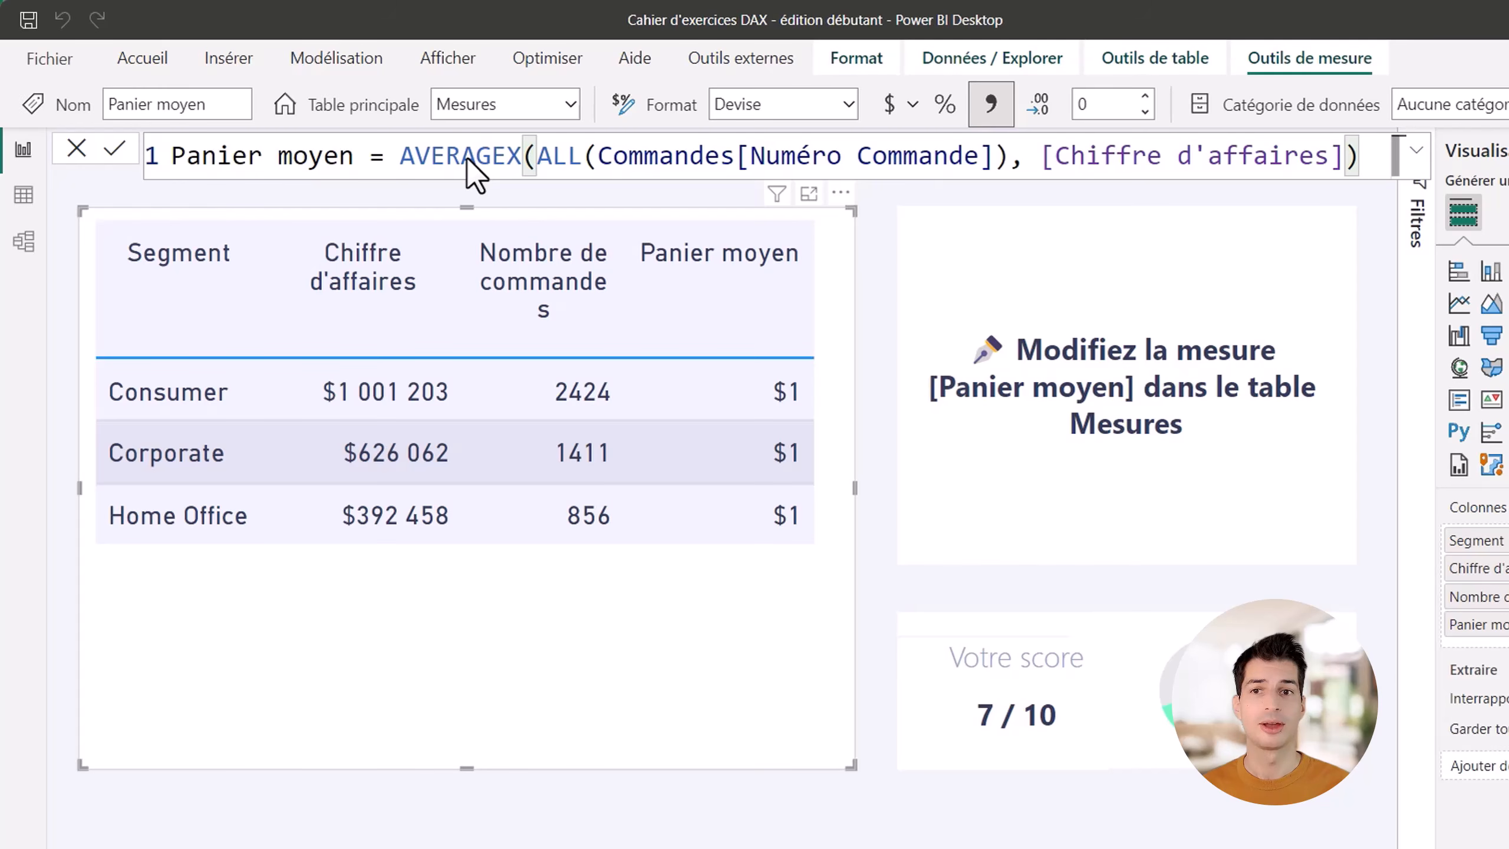
pyautogui.press('Return')
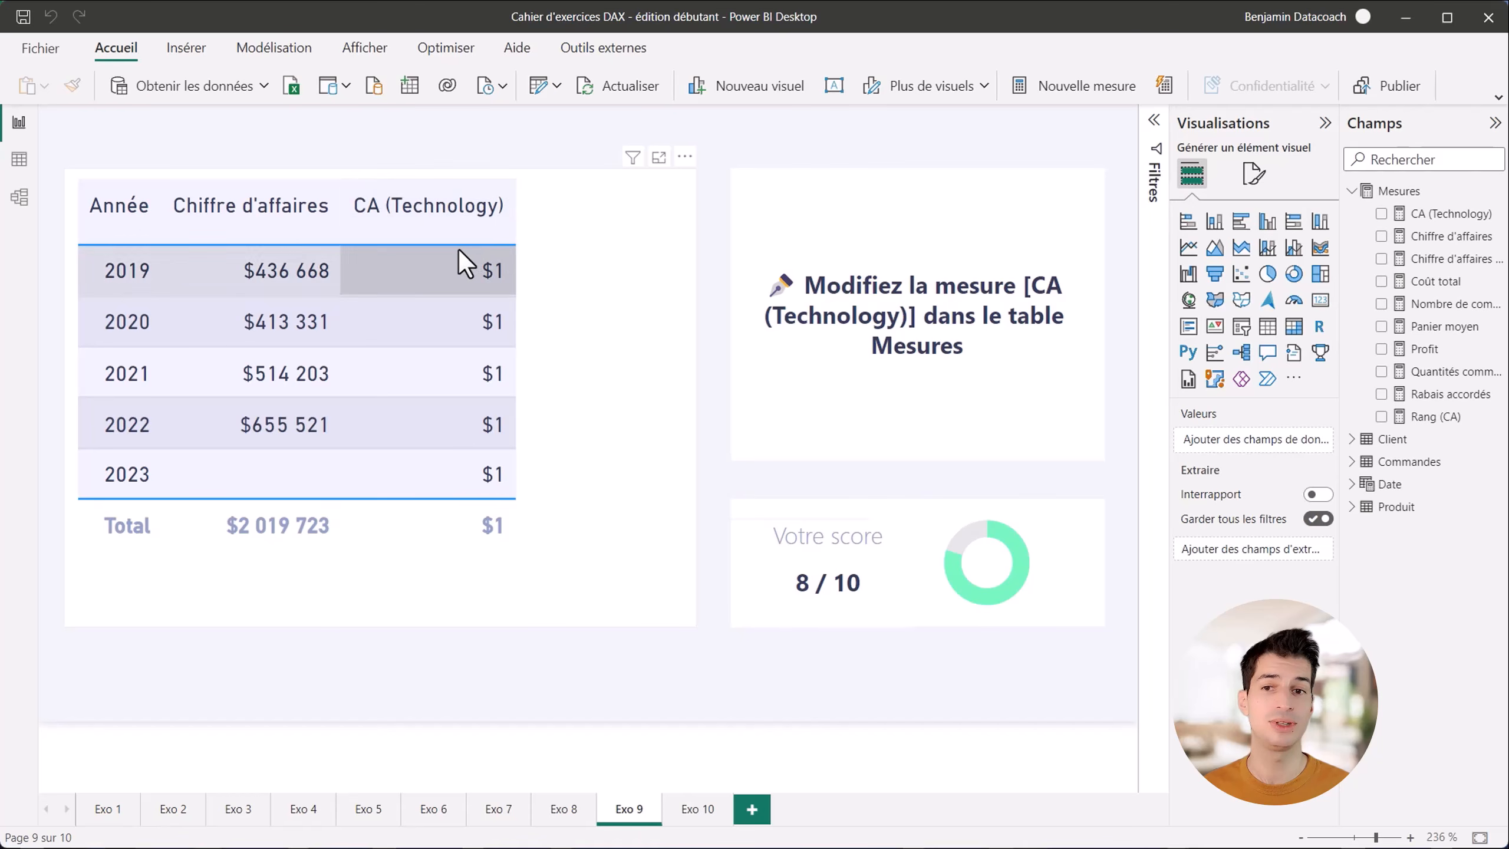
# Examine the distinct values of the Catégorie column in the Produit table without filtering it
pyautogui.click(19, 159)
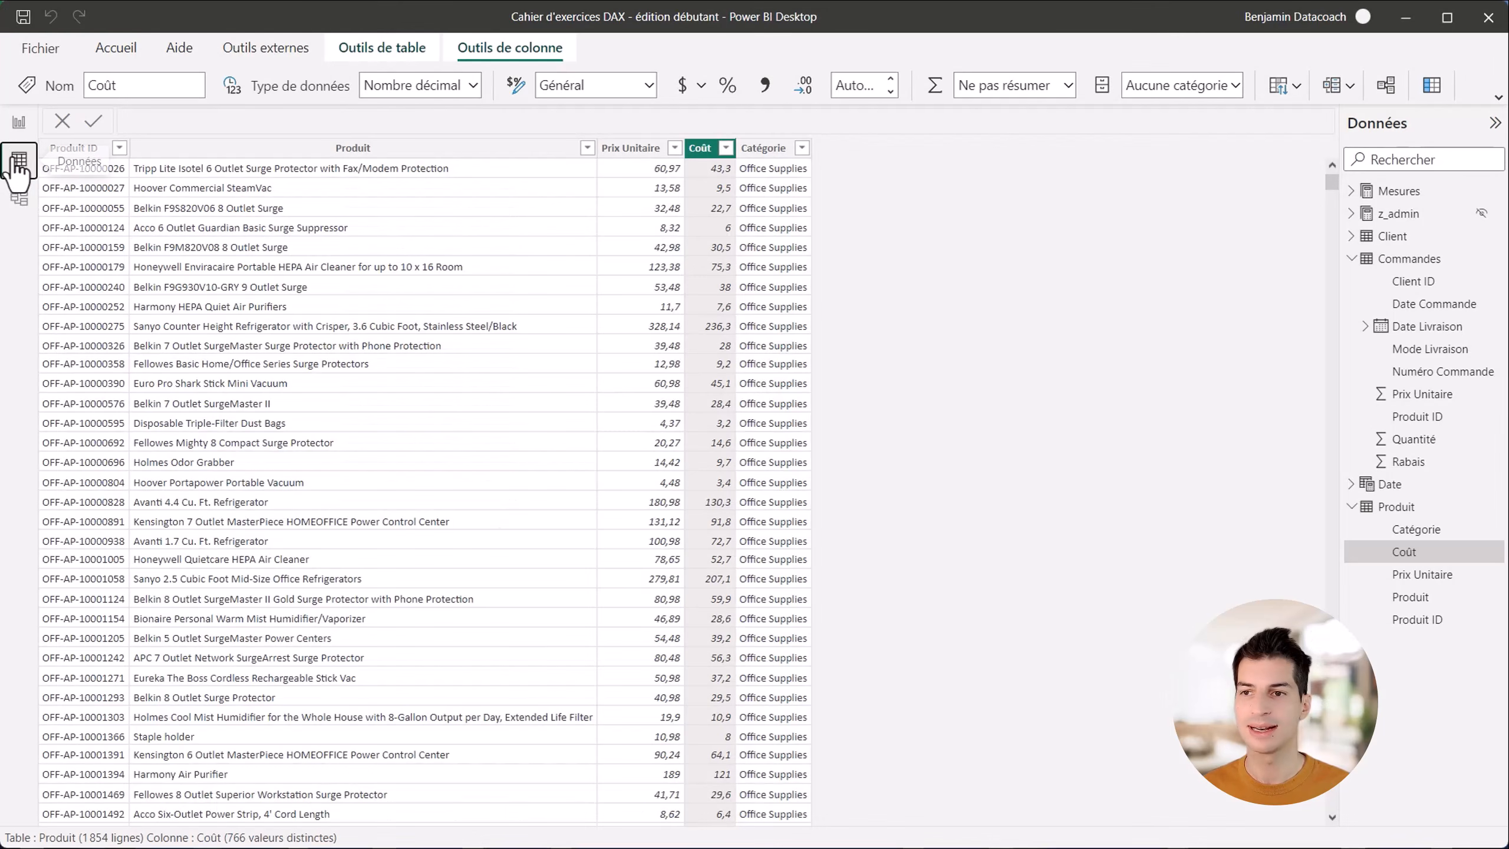
pyautogui.click(1433, 510)
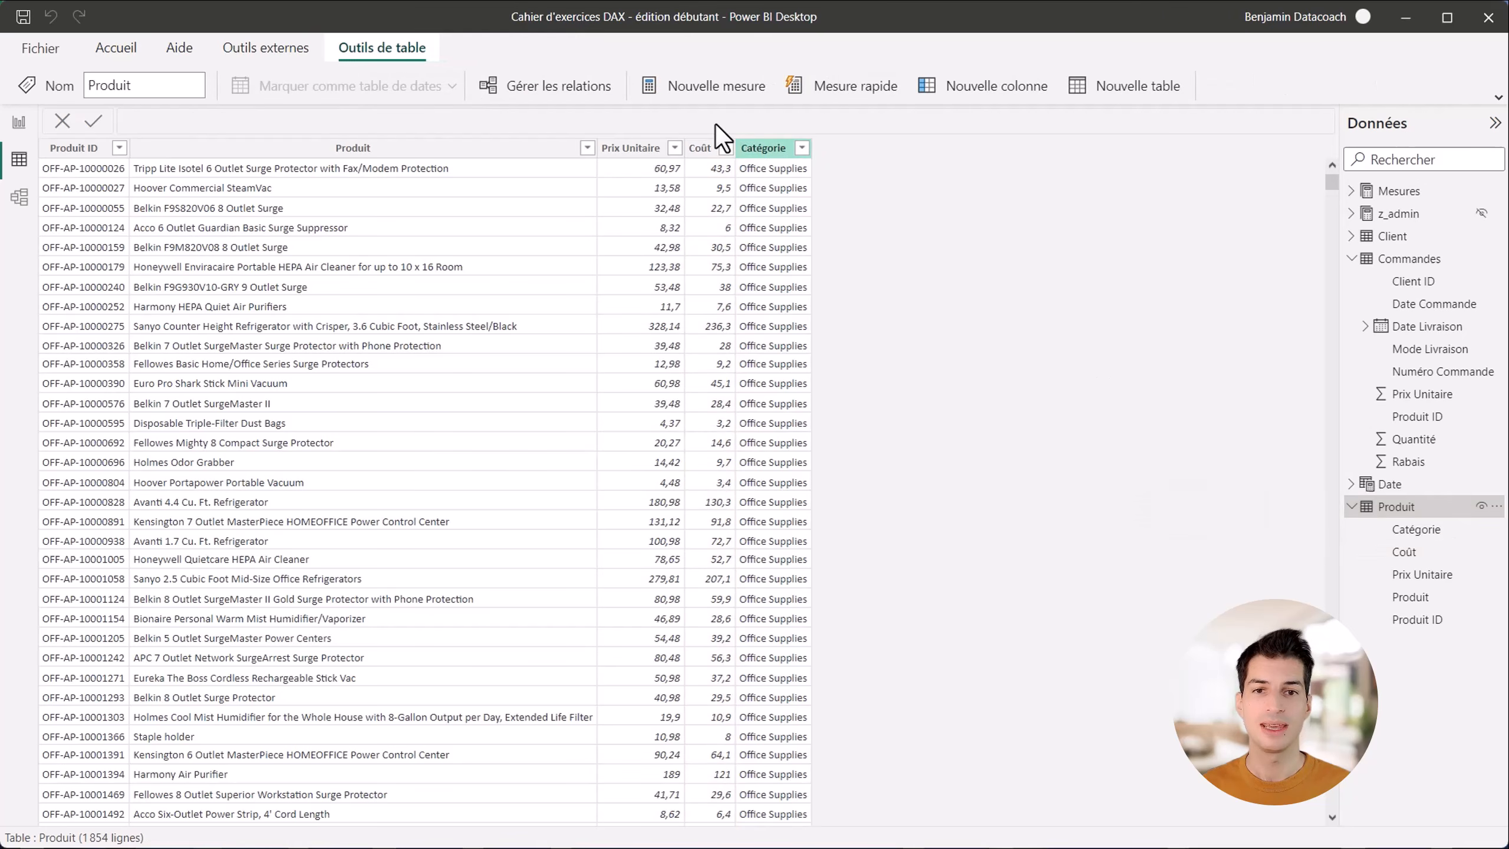
pyautogui.click(802, 149)
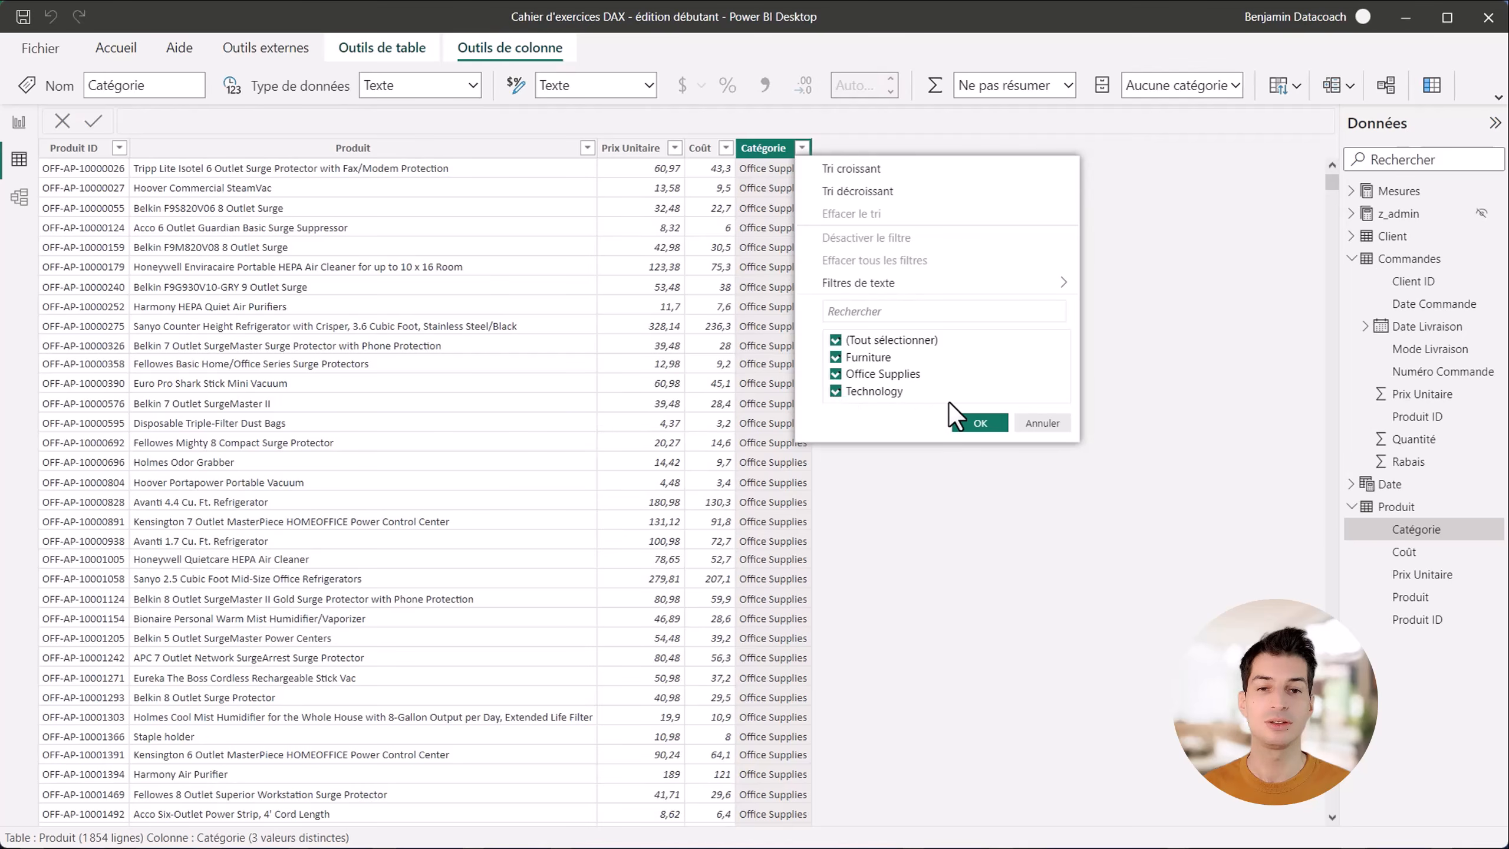
pyautogui.click(1040, 422)
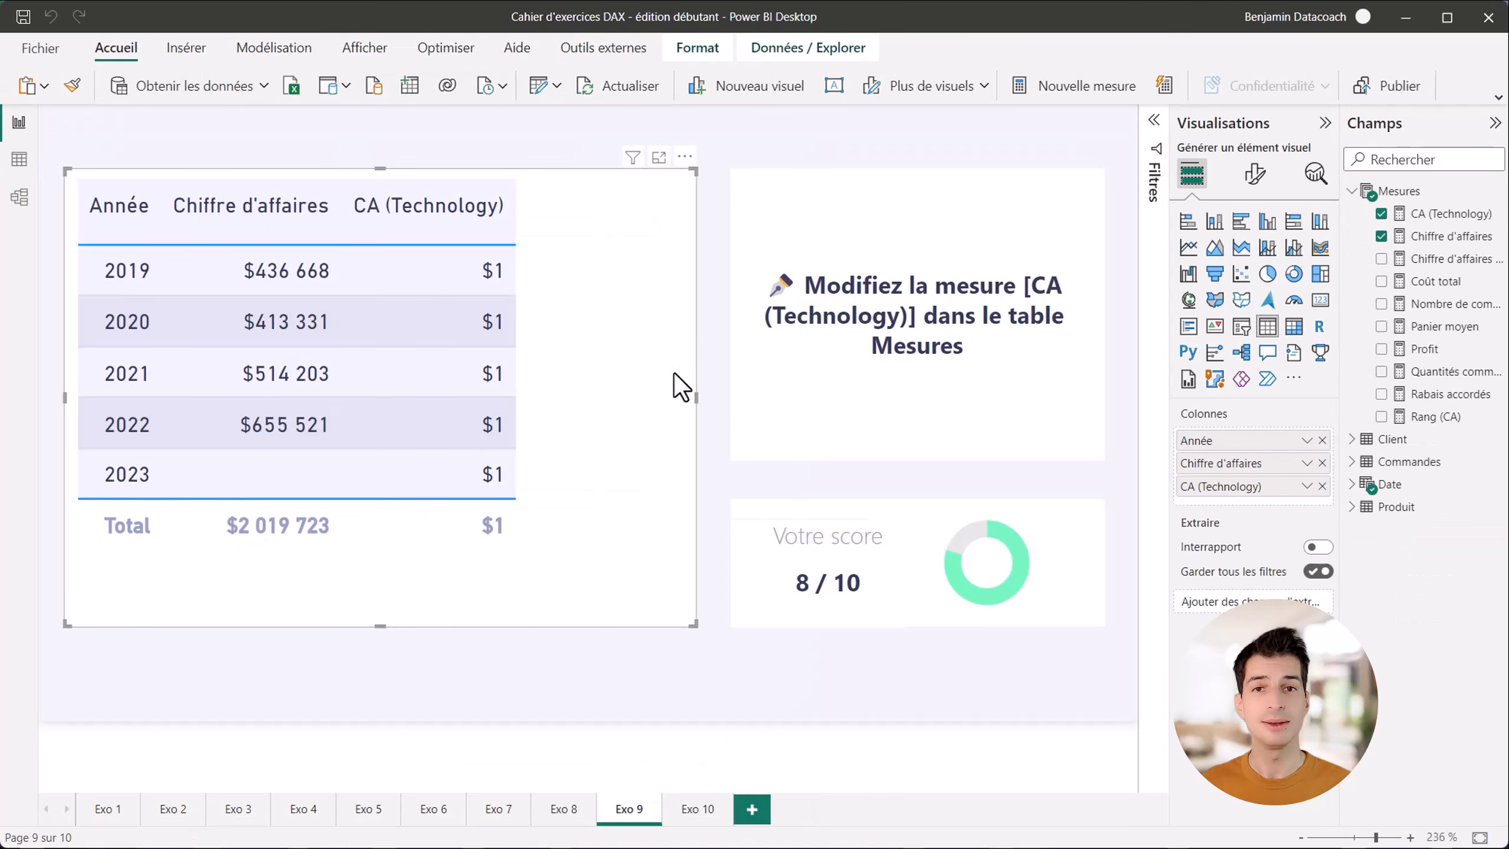
# Replace the CA (Technology) formula with a CALCULATE function that evaluates [Chiffre d'affaires]
pyautogui.click(1444, 213)
pyautogui.write('CAK')
pyautogui.press('BackSpace')
pyautogui.write('L')
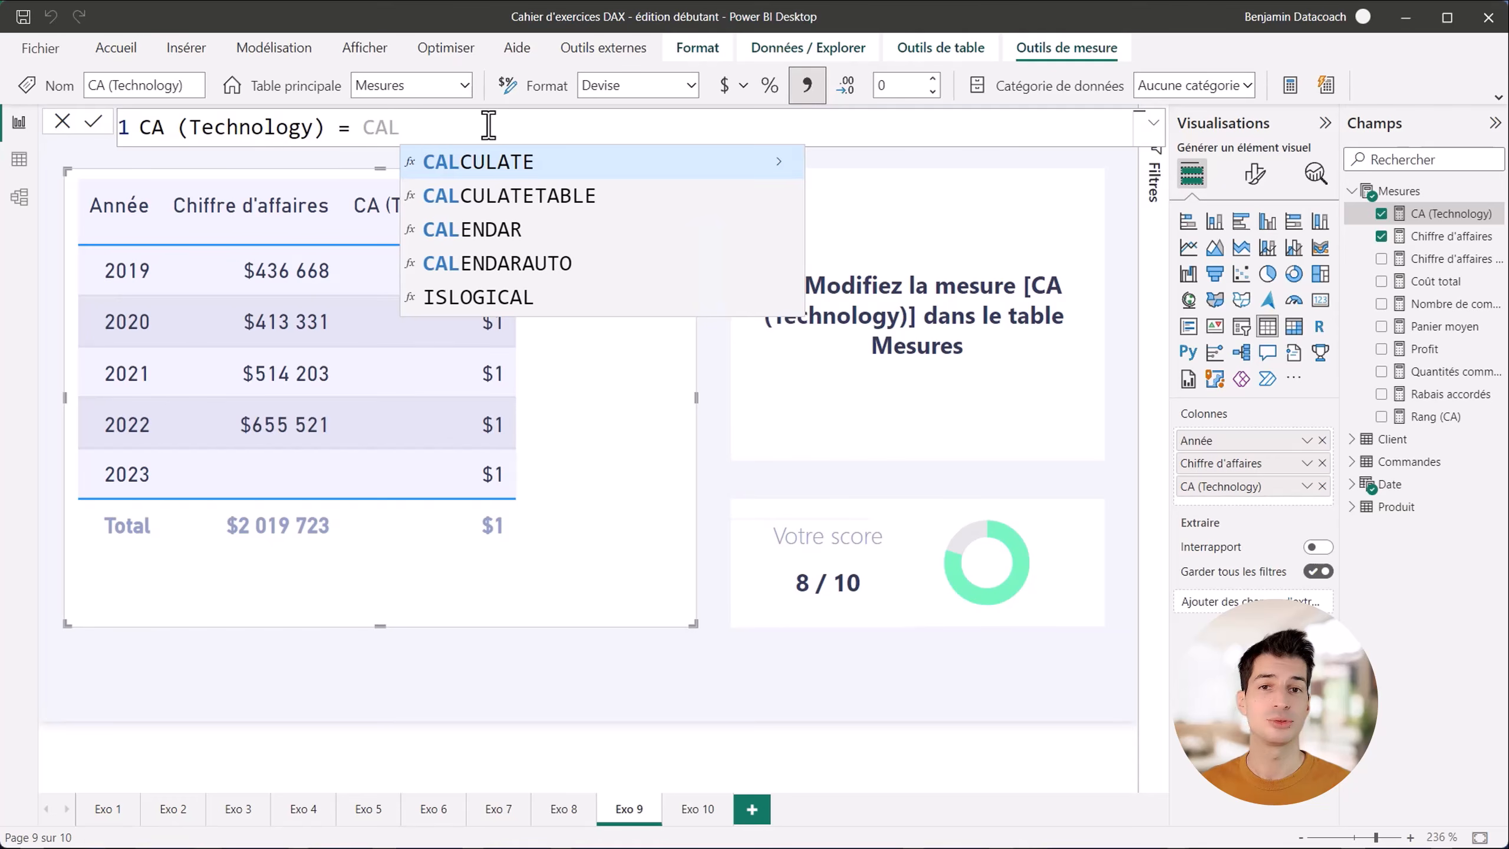
pyautogui.press('Tab')
pyautogui.write('[Ch')
pyautogui.press('Tab')
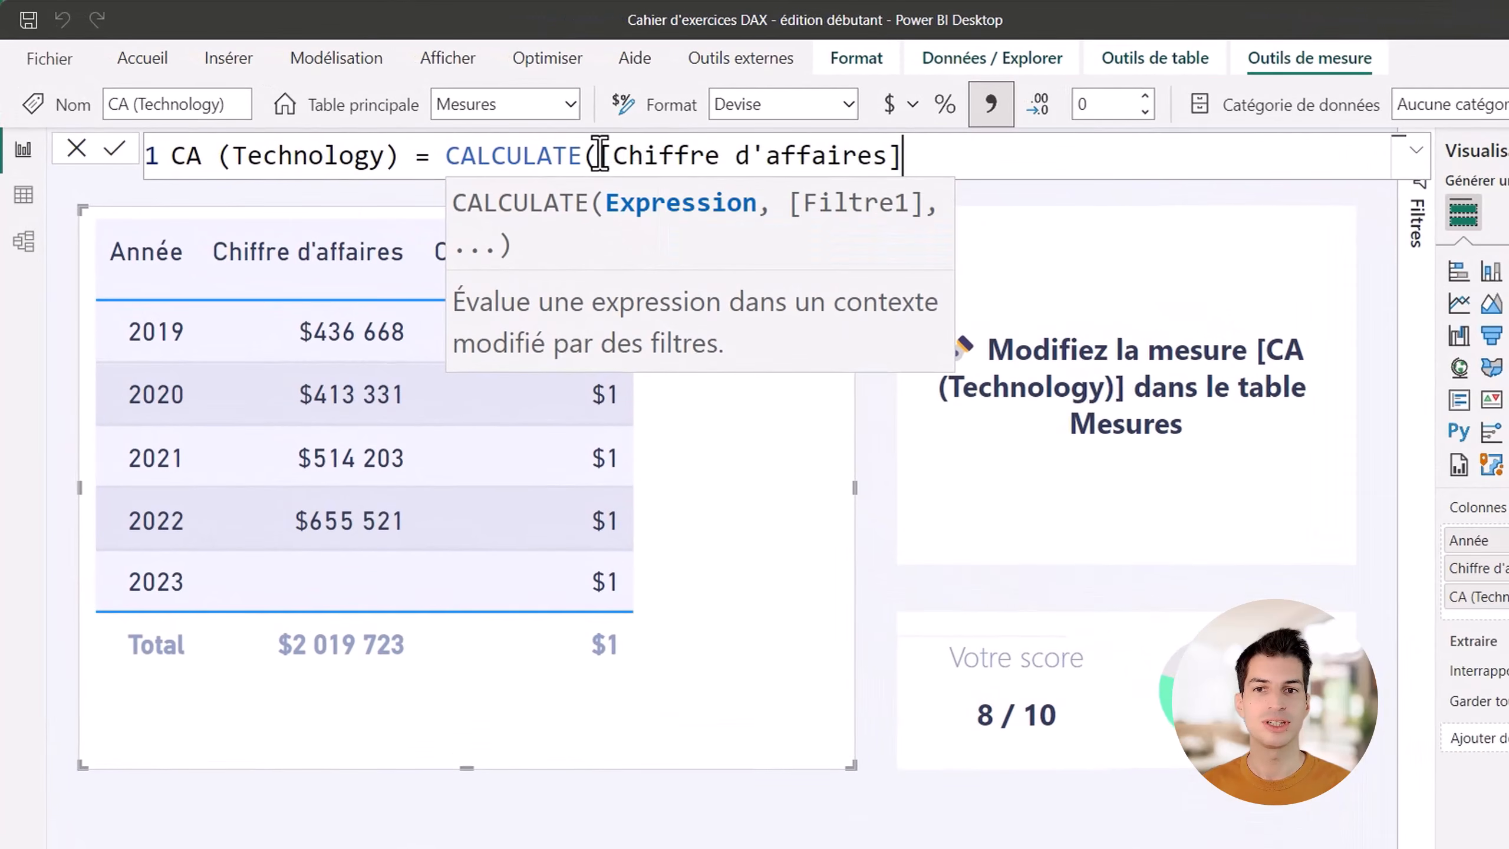
pyautogui.write(', ')
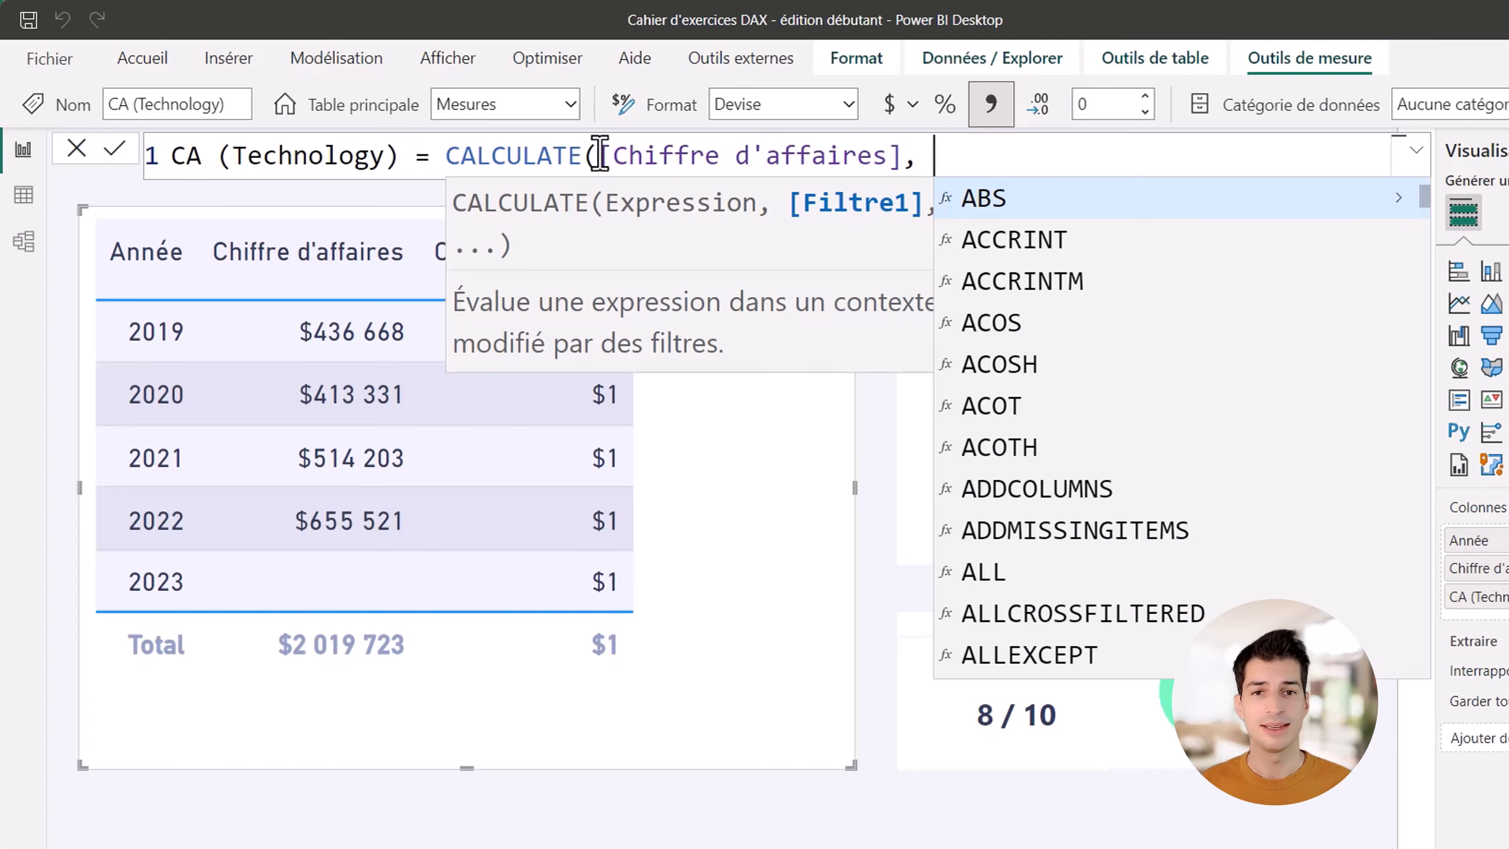
# Add the filter Produit[Catégorie] = "Technology" to the CALCULATE formula and apply the CA (Technology) measure
pyautogui.write('cat')
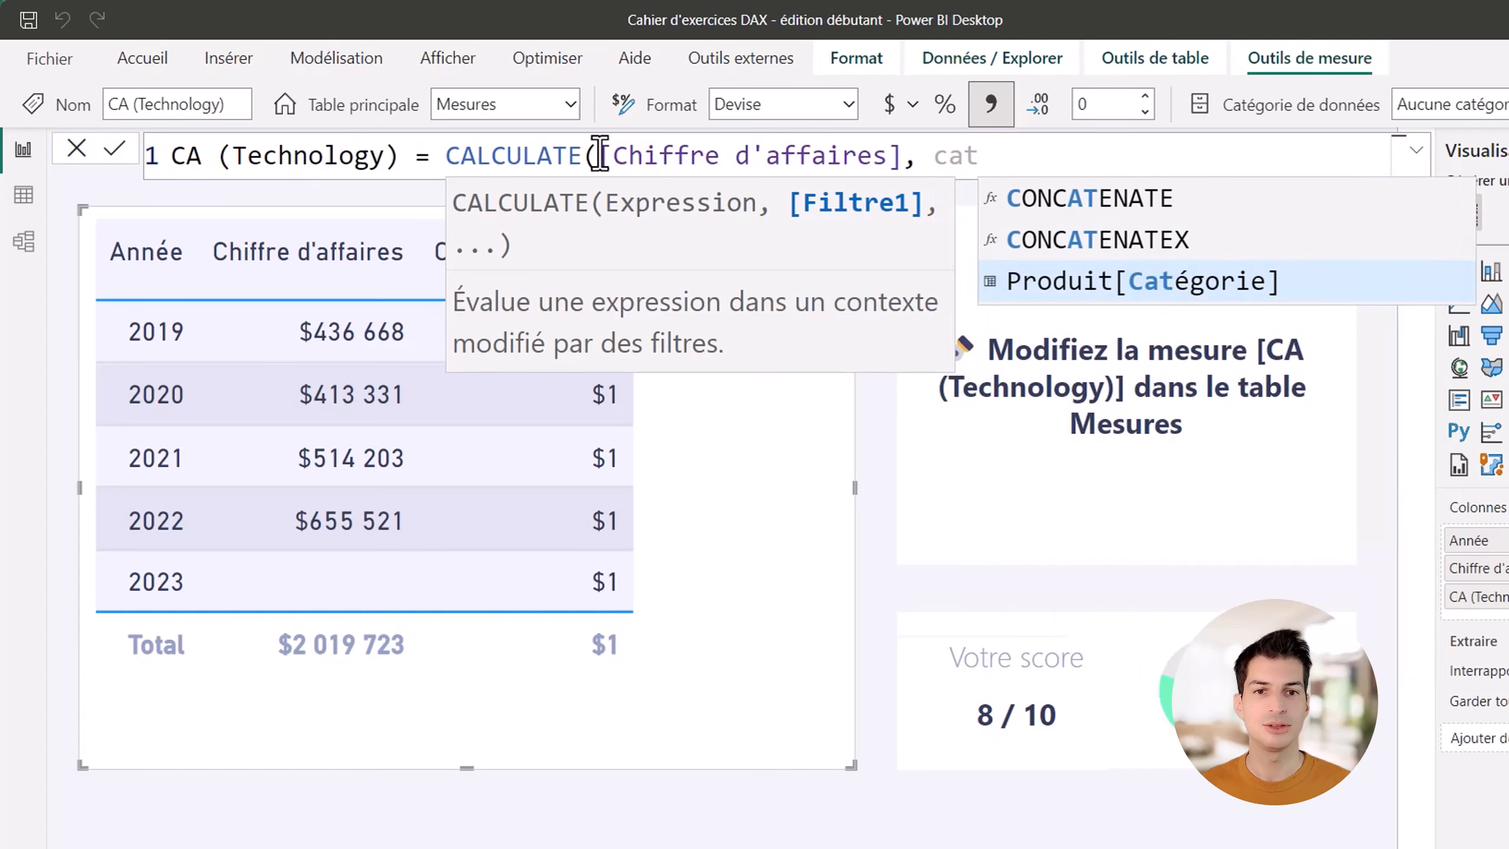
pyautogui.press('Tab')
pyautogui.write('= "Technology")')
pyautogui.press('Return')
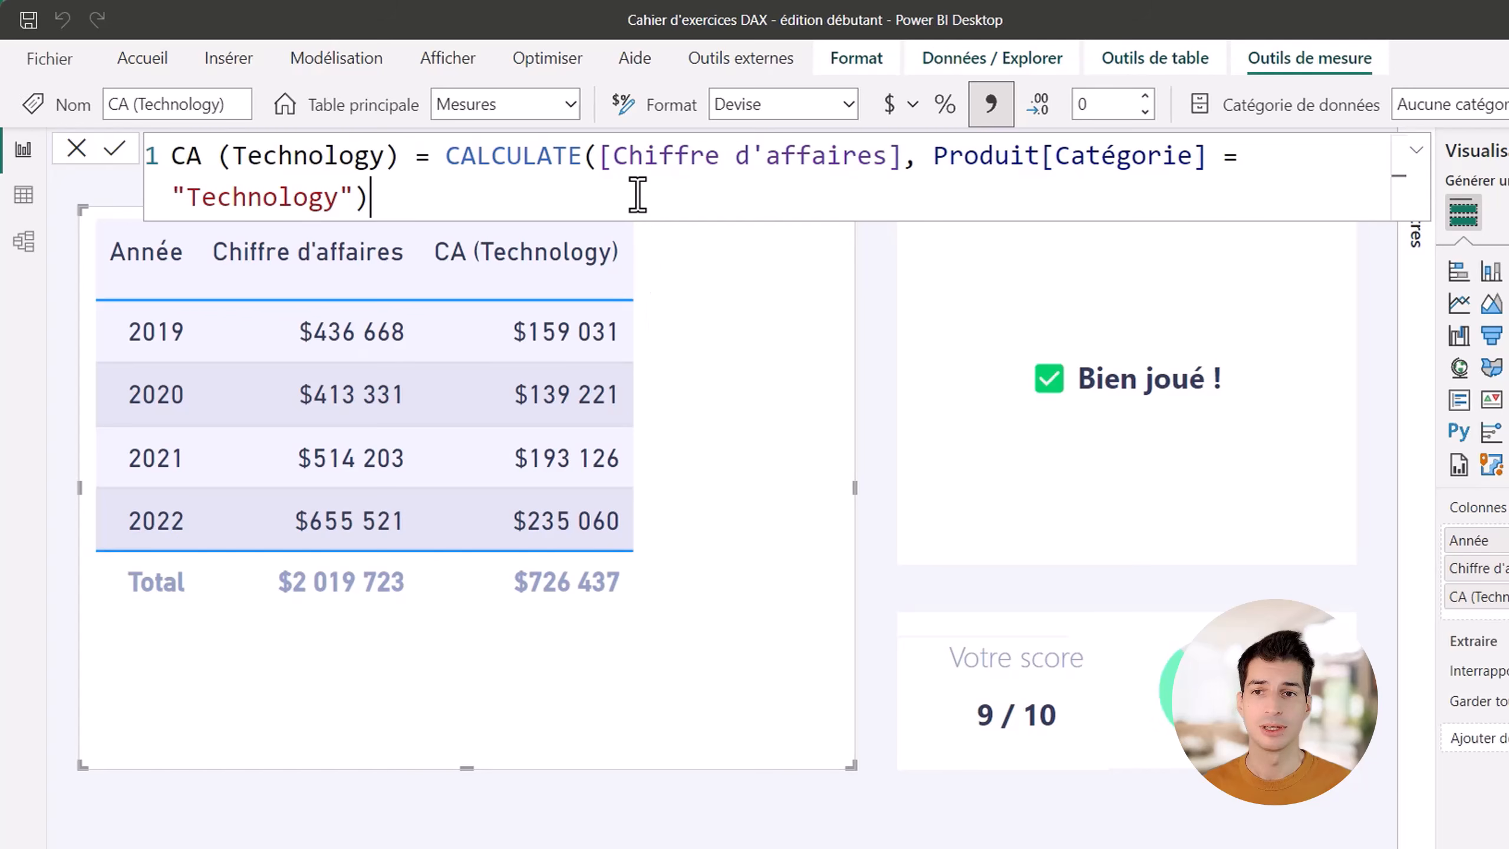
# Split the CA (Technology) formula so that the [Chiffre d'affaires] expression and the Produit[Catégorie] filter each have their own line
pyautogui.click(606, 156)
pyautogui.hotkey('shift', 'Return')
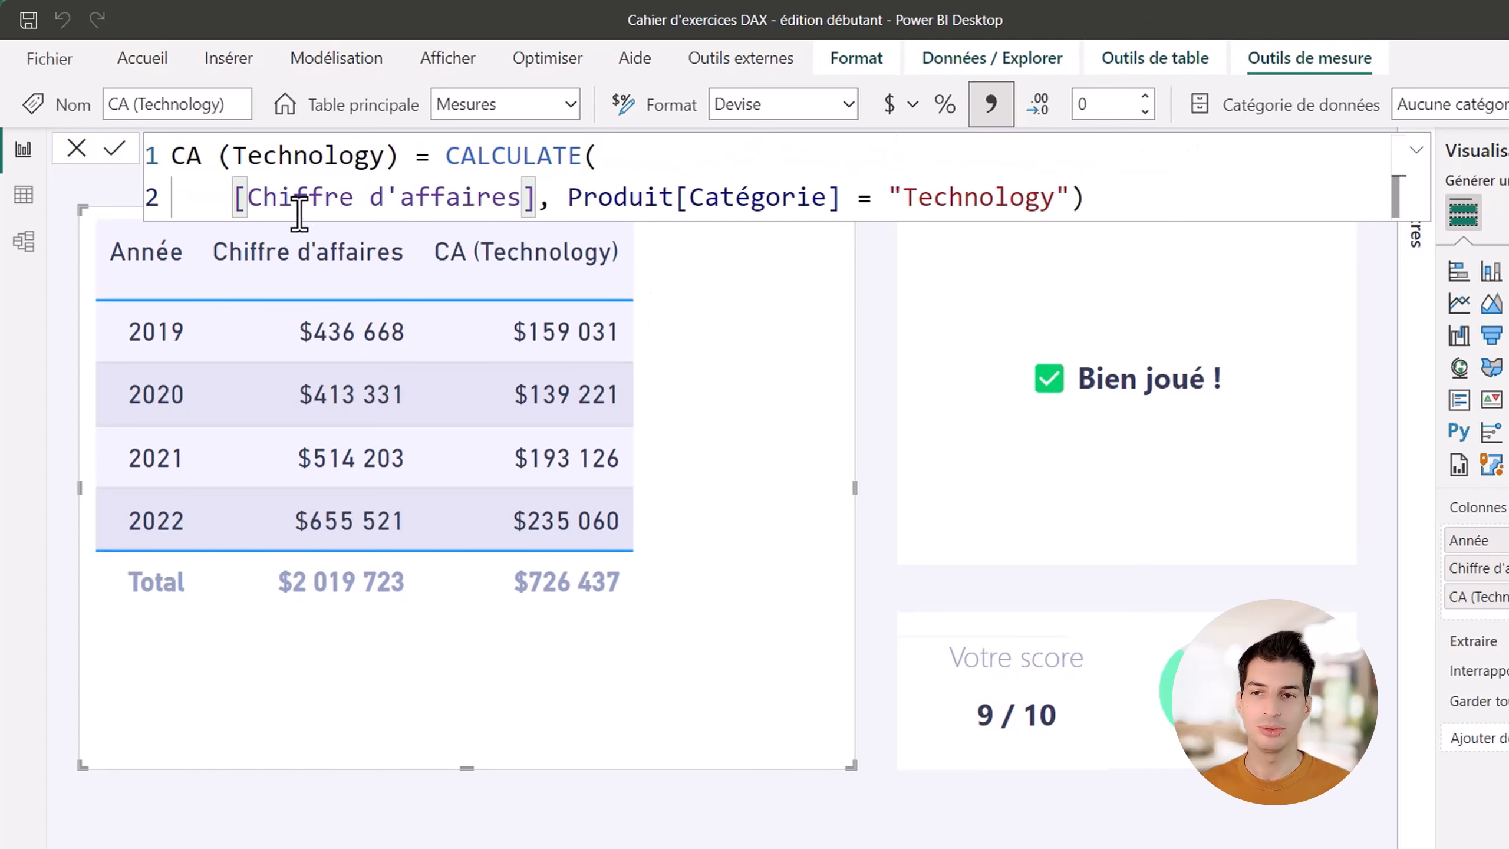
pyautogui.click(570, 197)
pyautogui.hotkey('shift', 'Return')
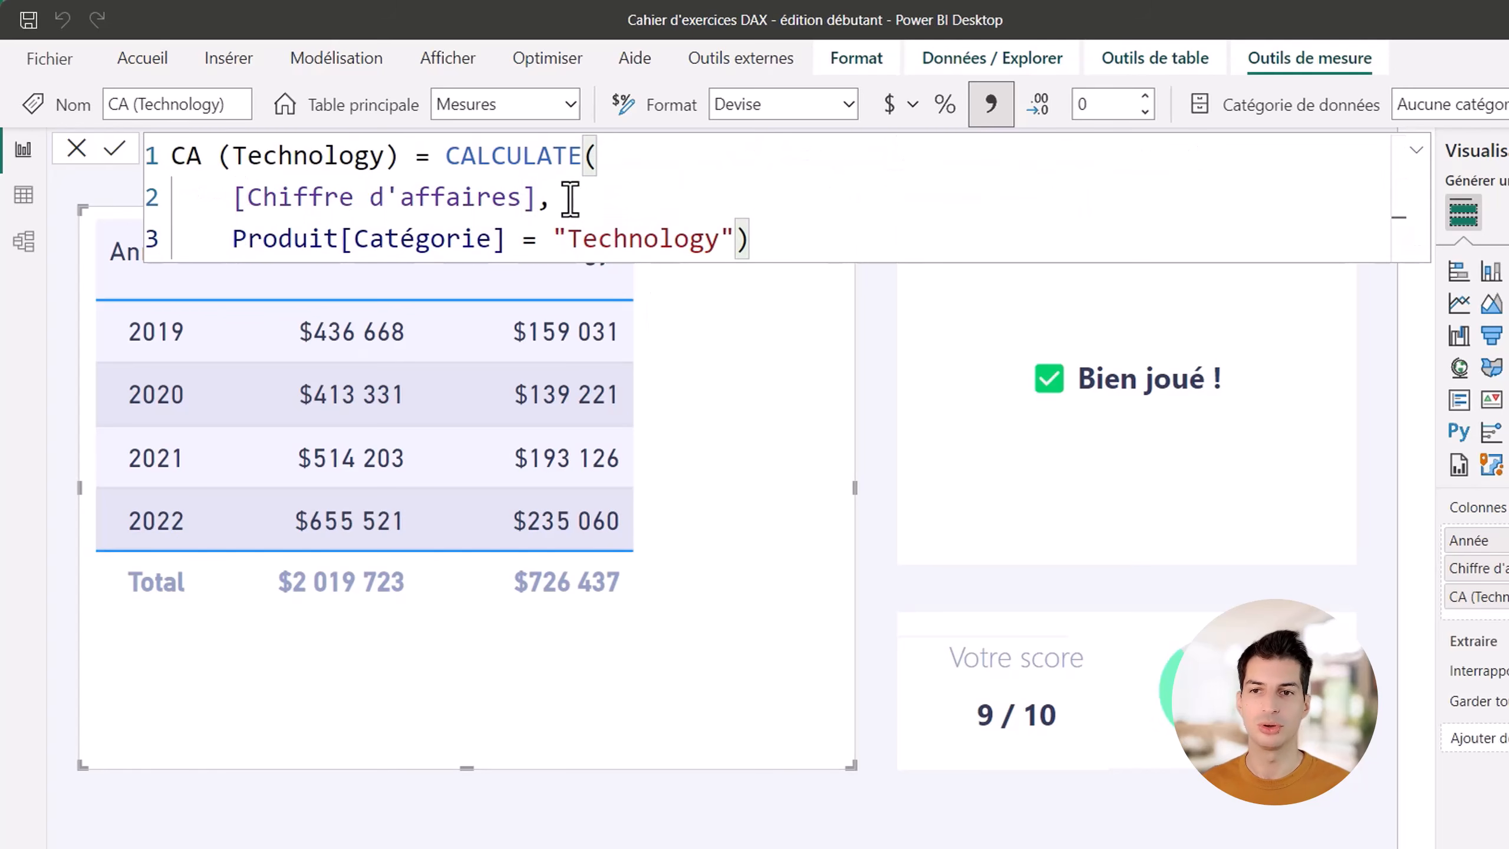
pyautogui.moveTo(230, 237); pyautogui.dragTo(700, 230)
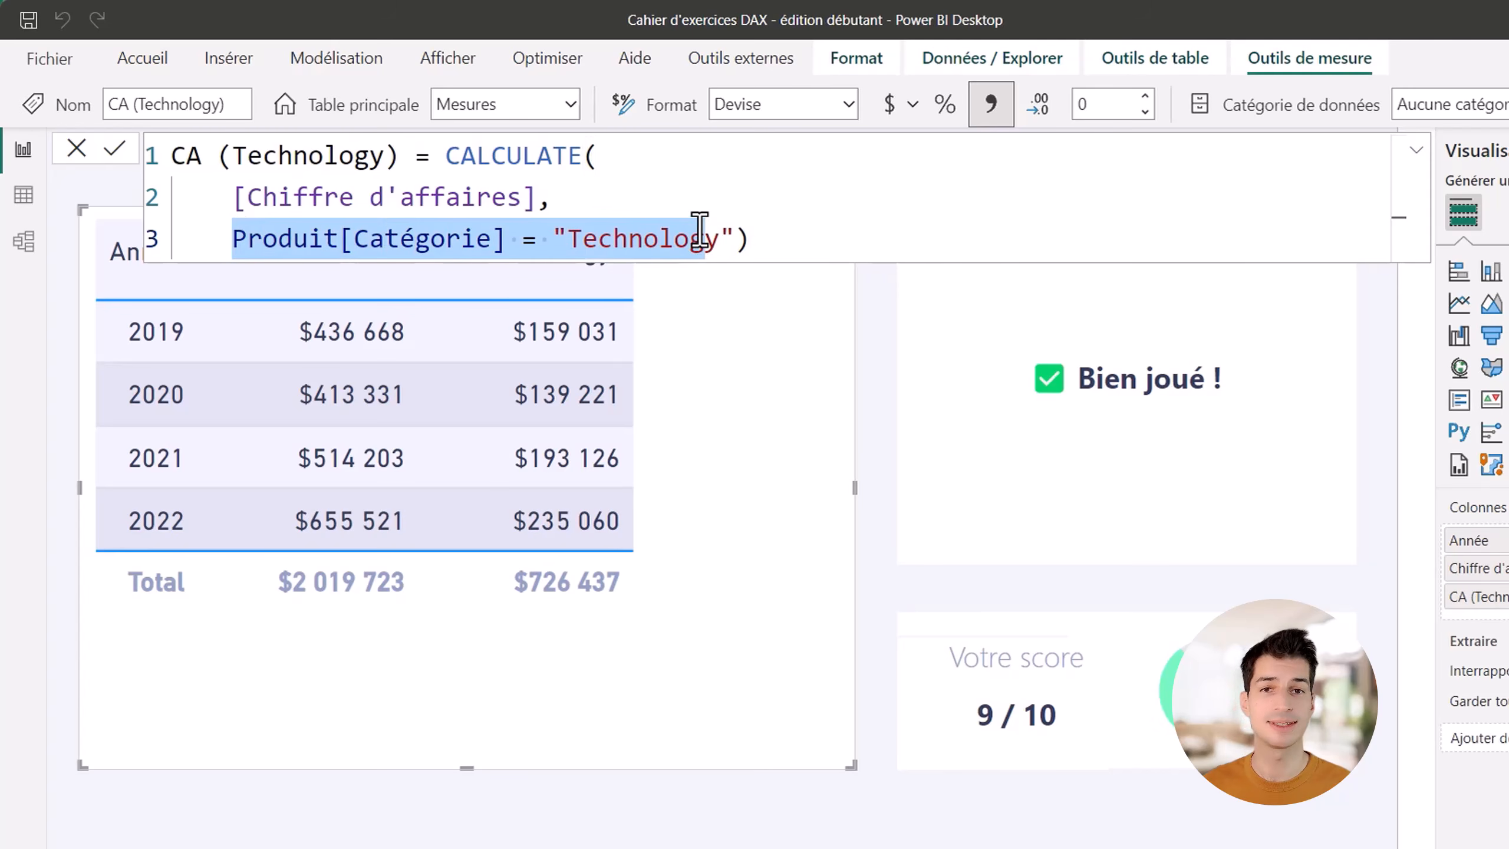
pyautogui.click(863, 486)
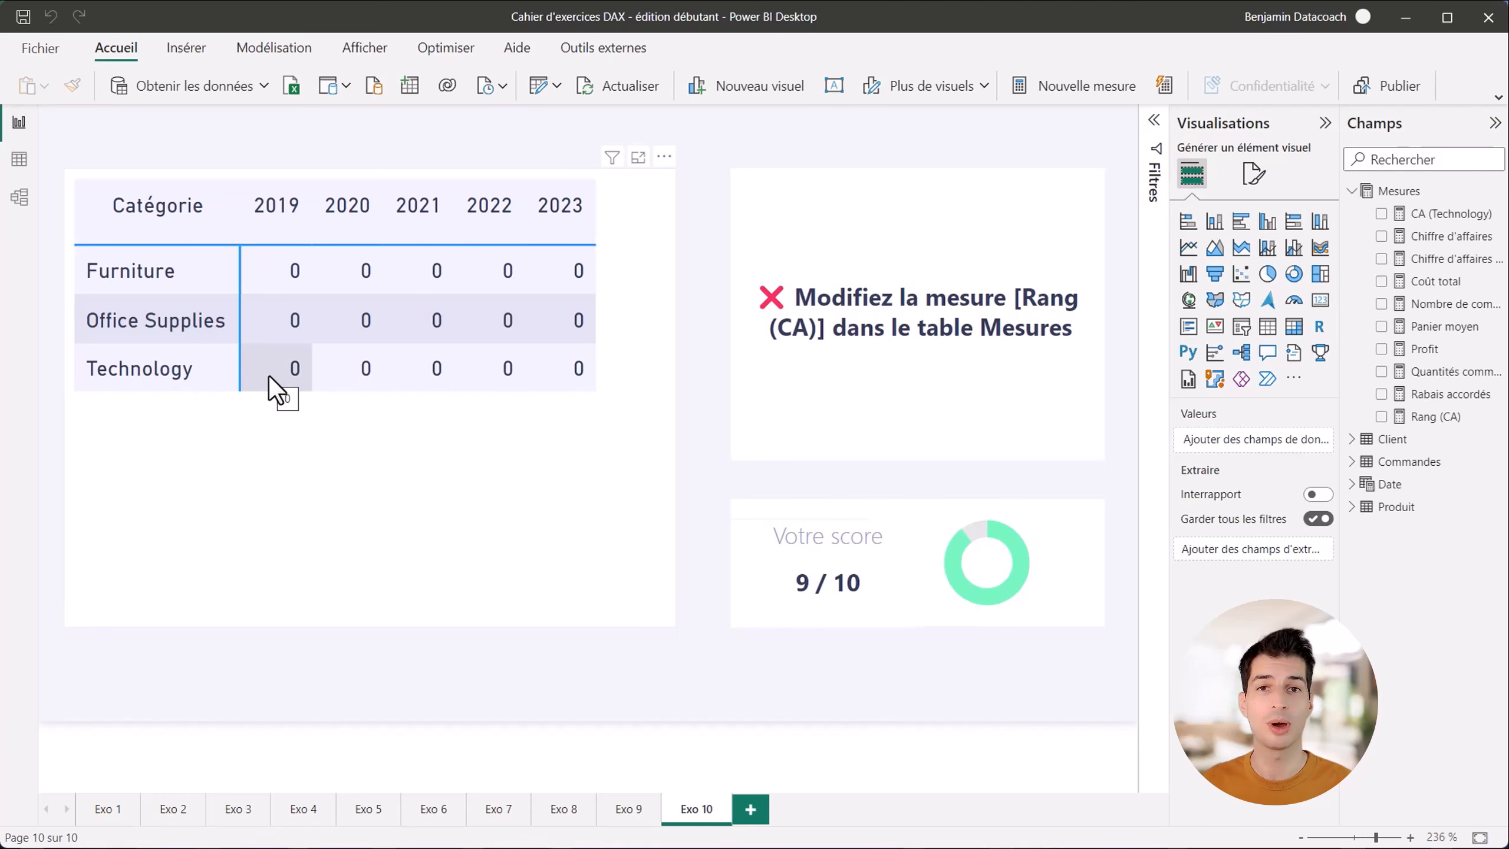
# Replace the Rang (CA) measure's formula for exercise 10 with the start of a RANKX function
pyautogui.click(351, 505)
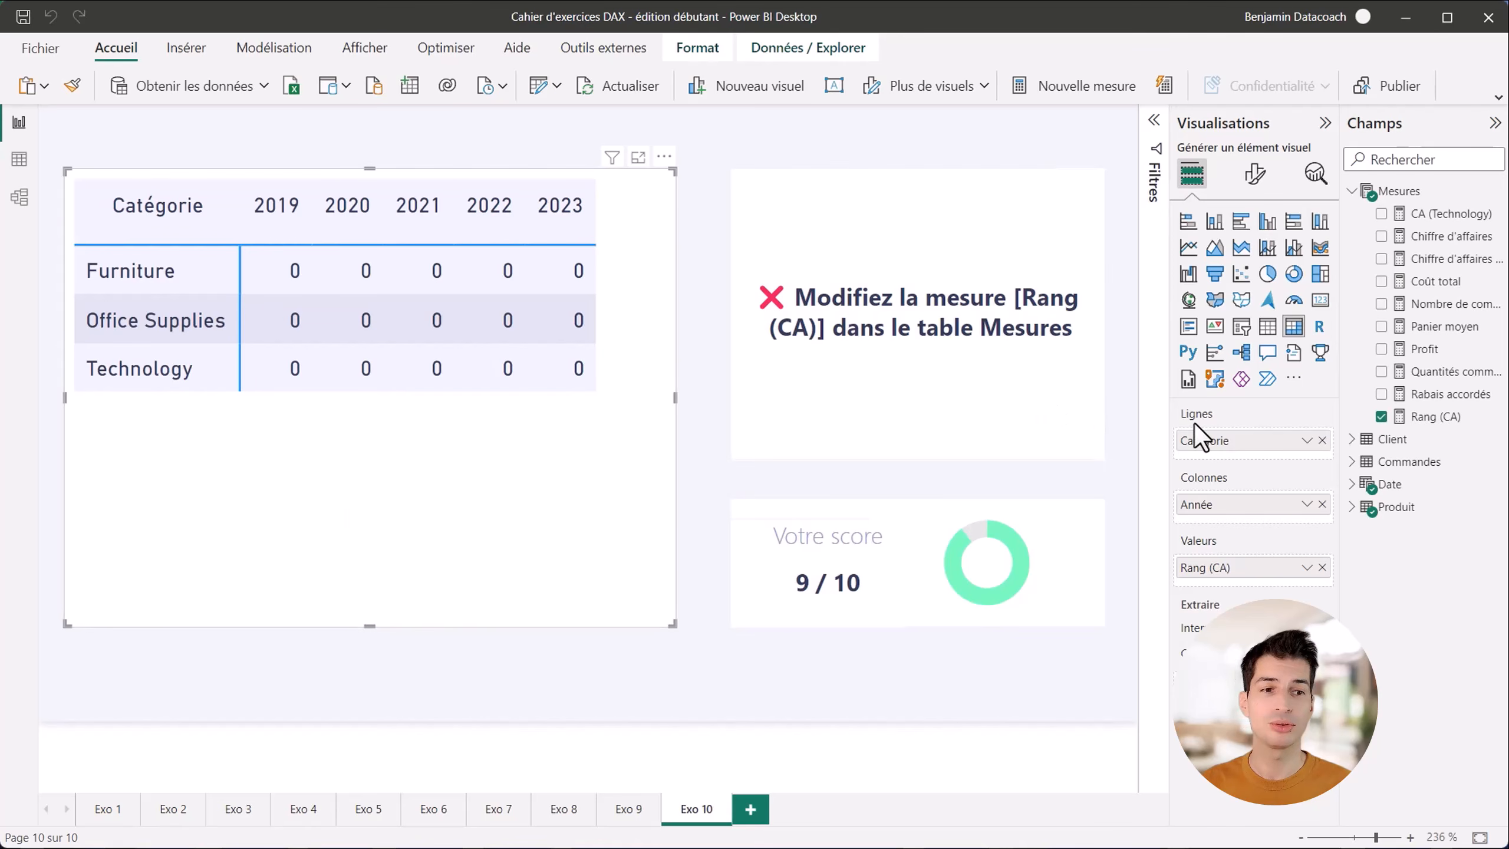
pyautogui.click(1409, 418)
pyautogui.click(350, 136)
pyautogui.press('BackSpace')
pyautogui.write('Rang (CA) = R')
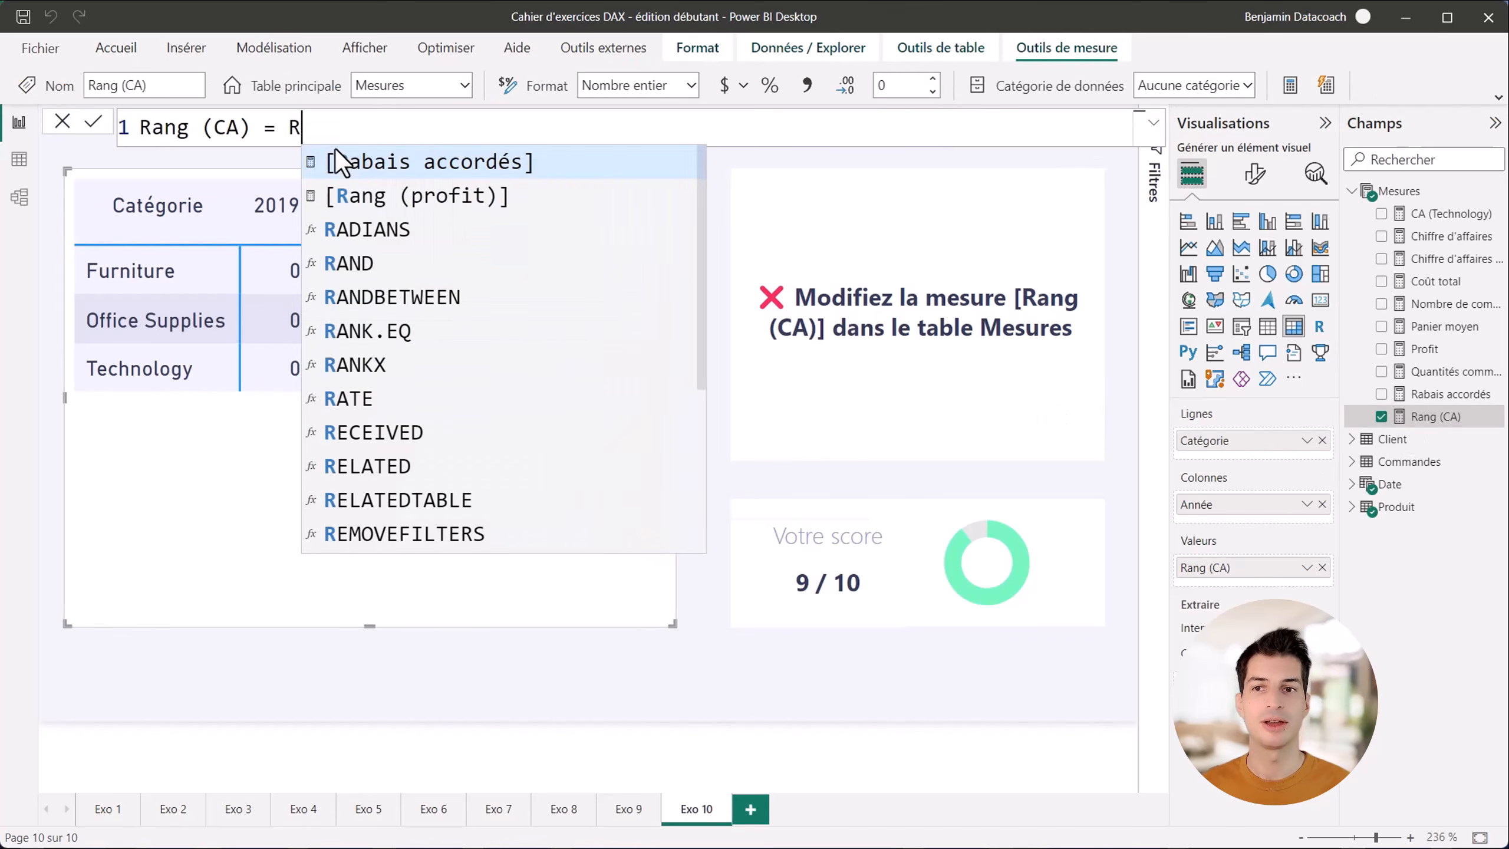
pyautogui.write('ANKX(')
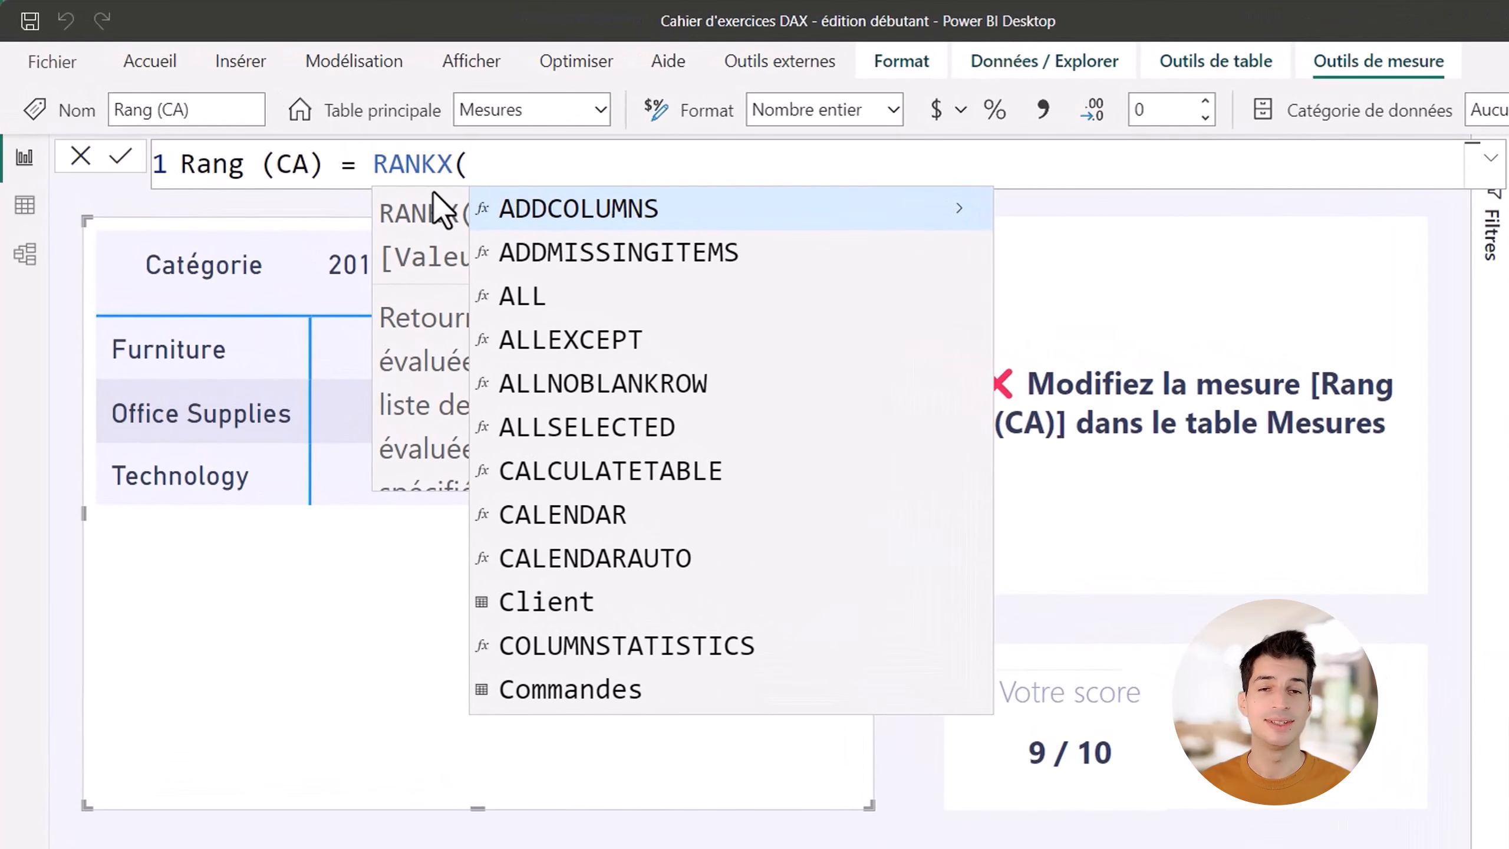
# Set ALL(Produit[Catégorie]) as the table that the RANKX function ranks over
pyautogui.write('ALL(')
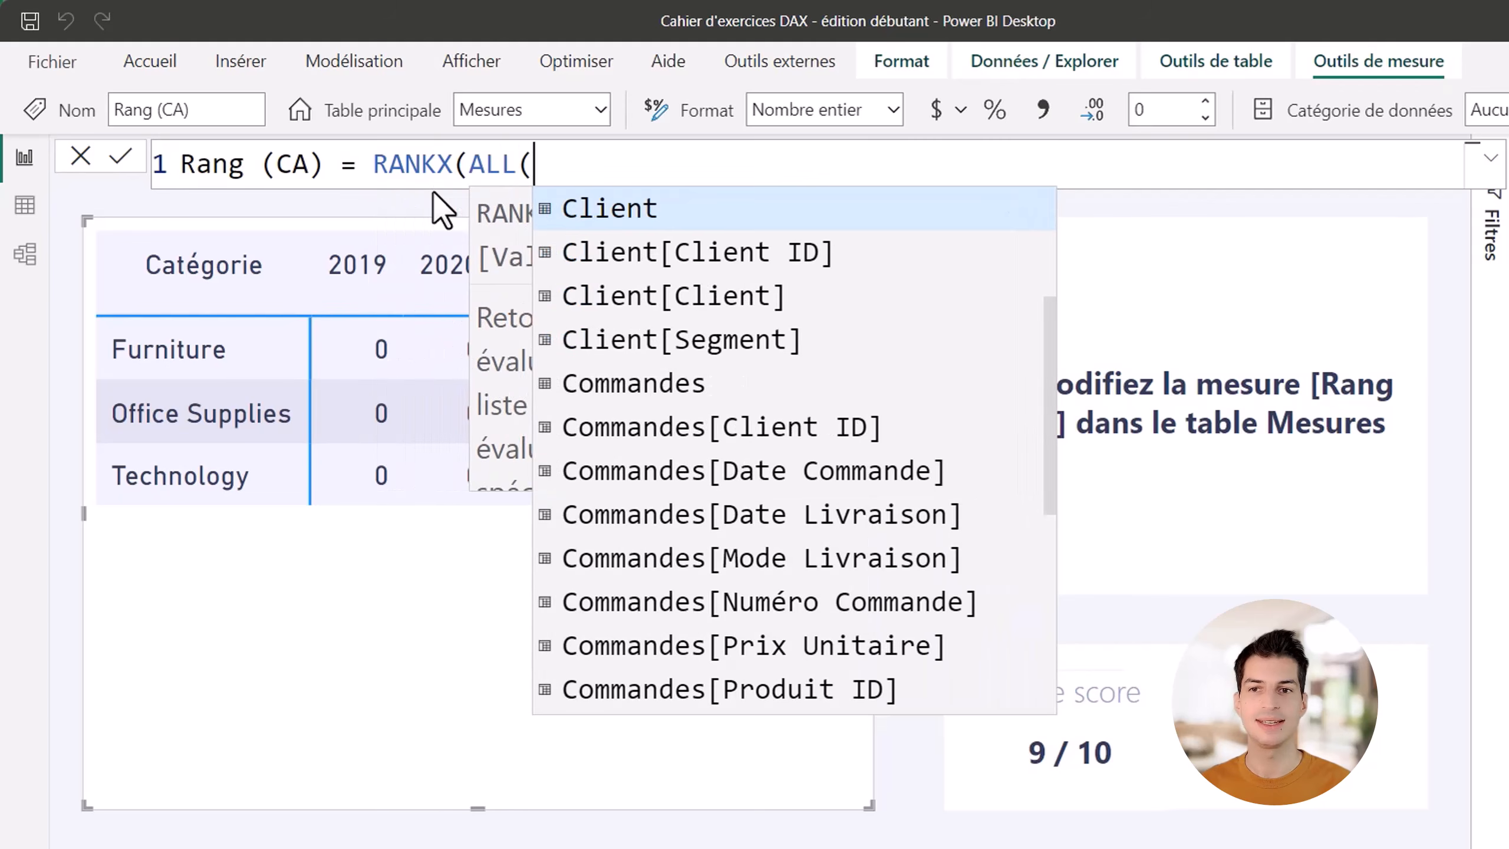
pyautogui.write('prod')
pyautogui.press('Down')
pyautogui.press('Tab')
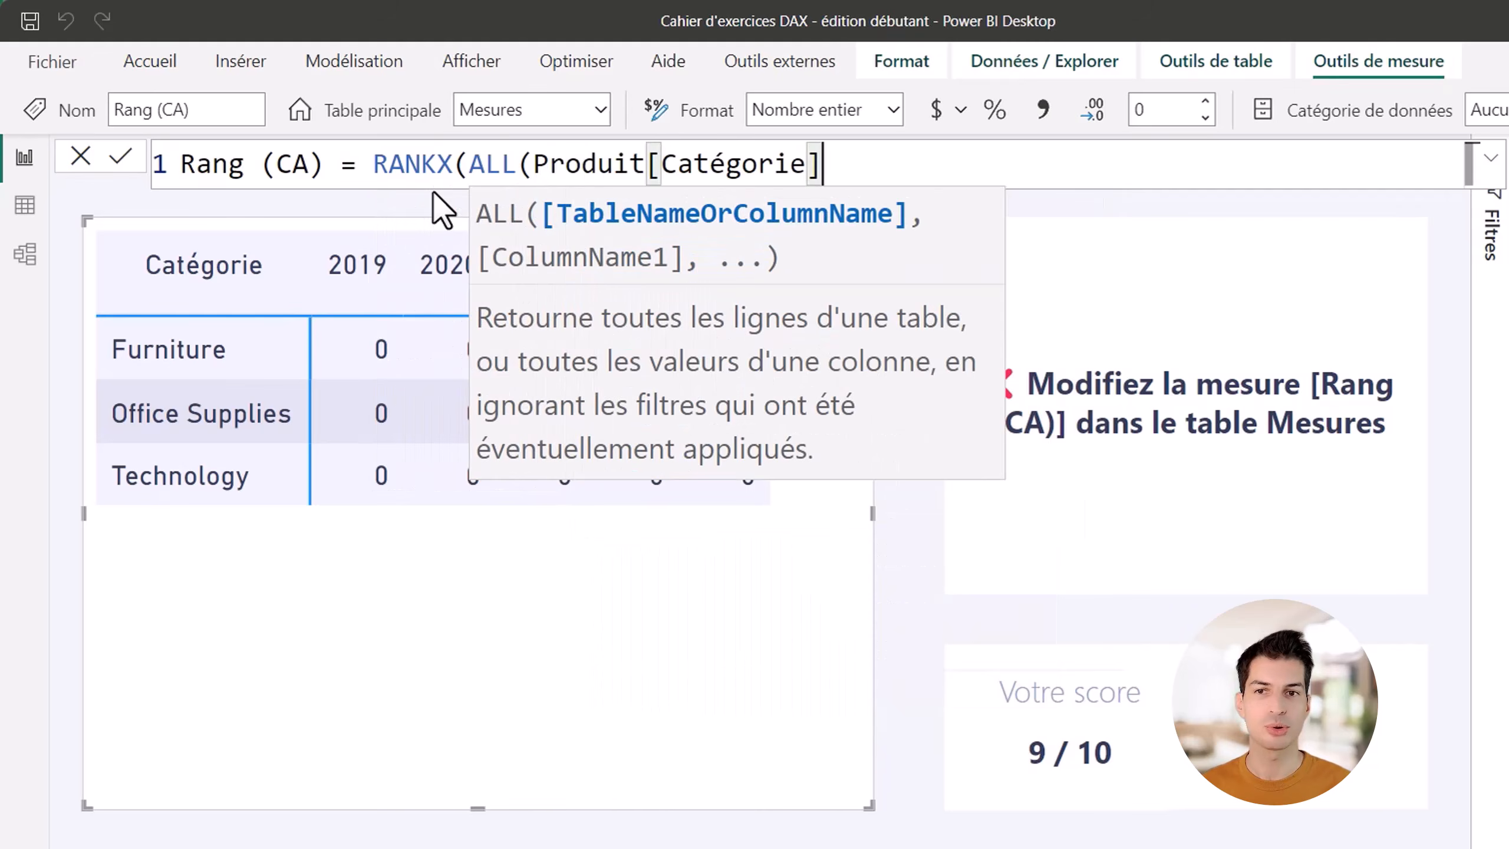
pyautogui.write(')')
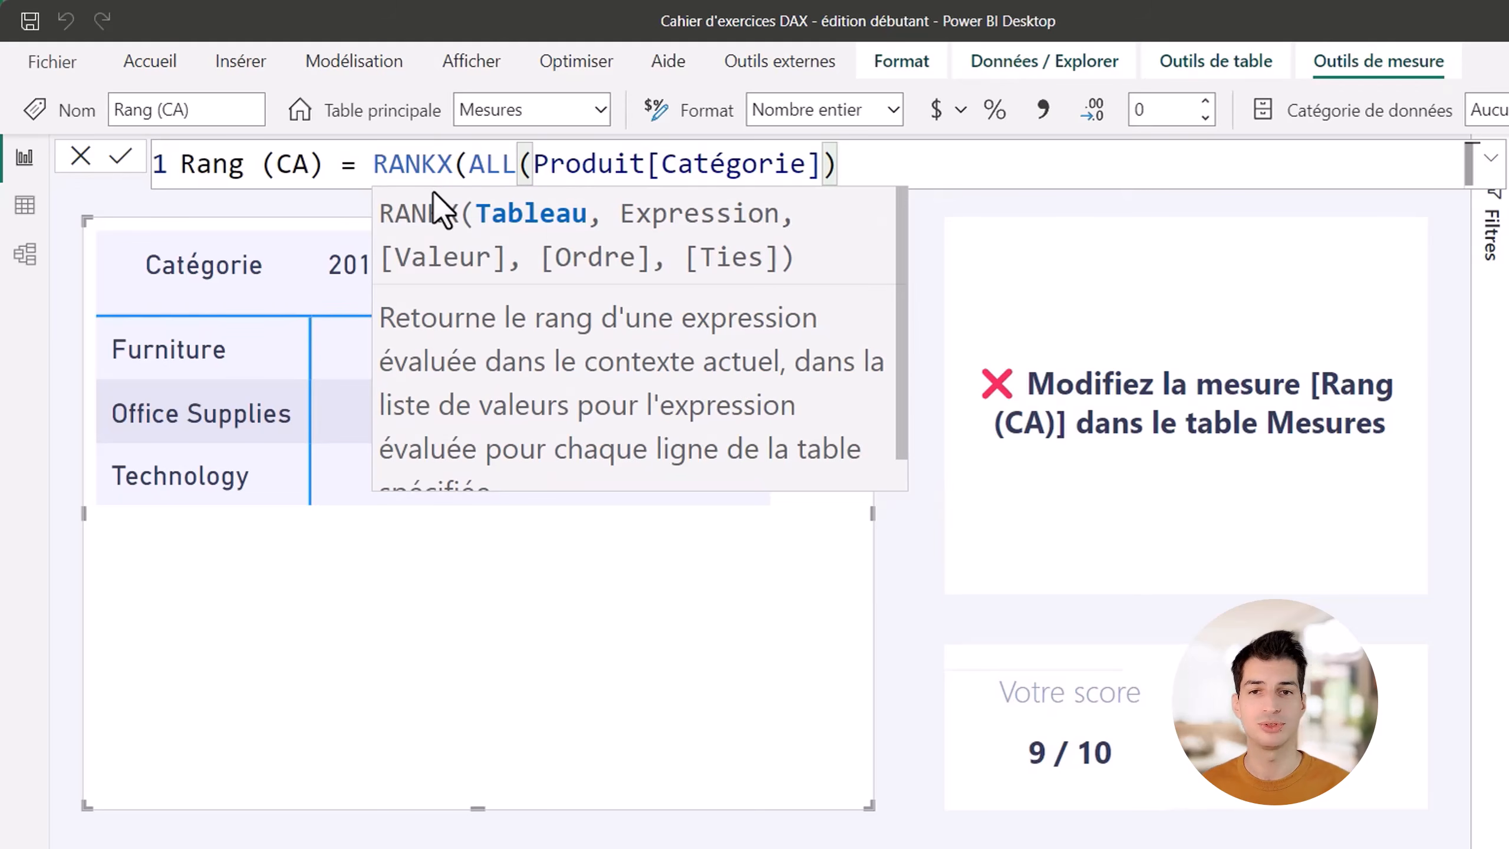
# Add [Chiffre d'affaires] as the ranked expression of the RANKX formula and apply the Rang (CA) measure
pyautogui.write(', chif')
pyautogui.press('Tab')
pyautogui.write(')')
pyautogui.press('Return')
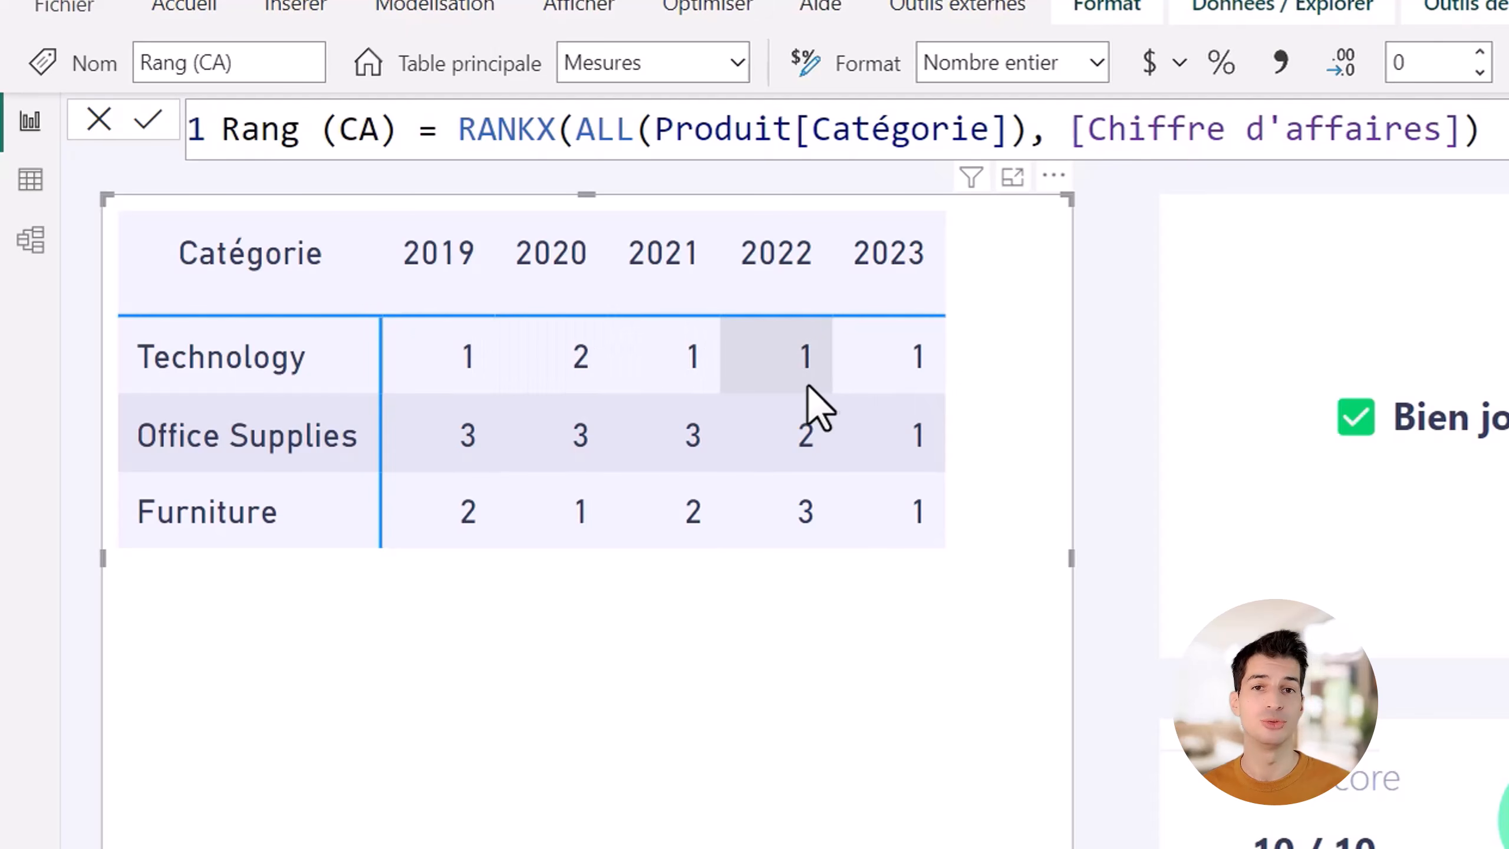
pyautogui.click(1125, 405)
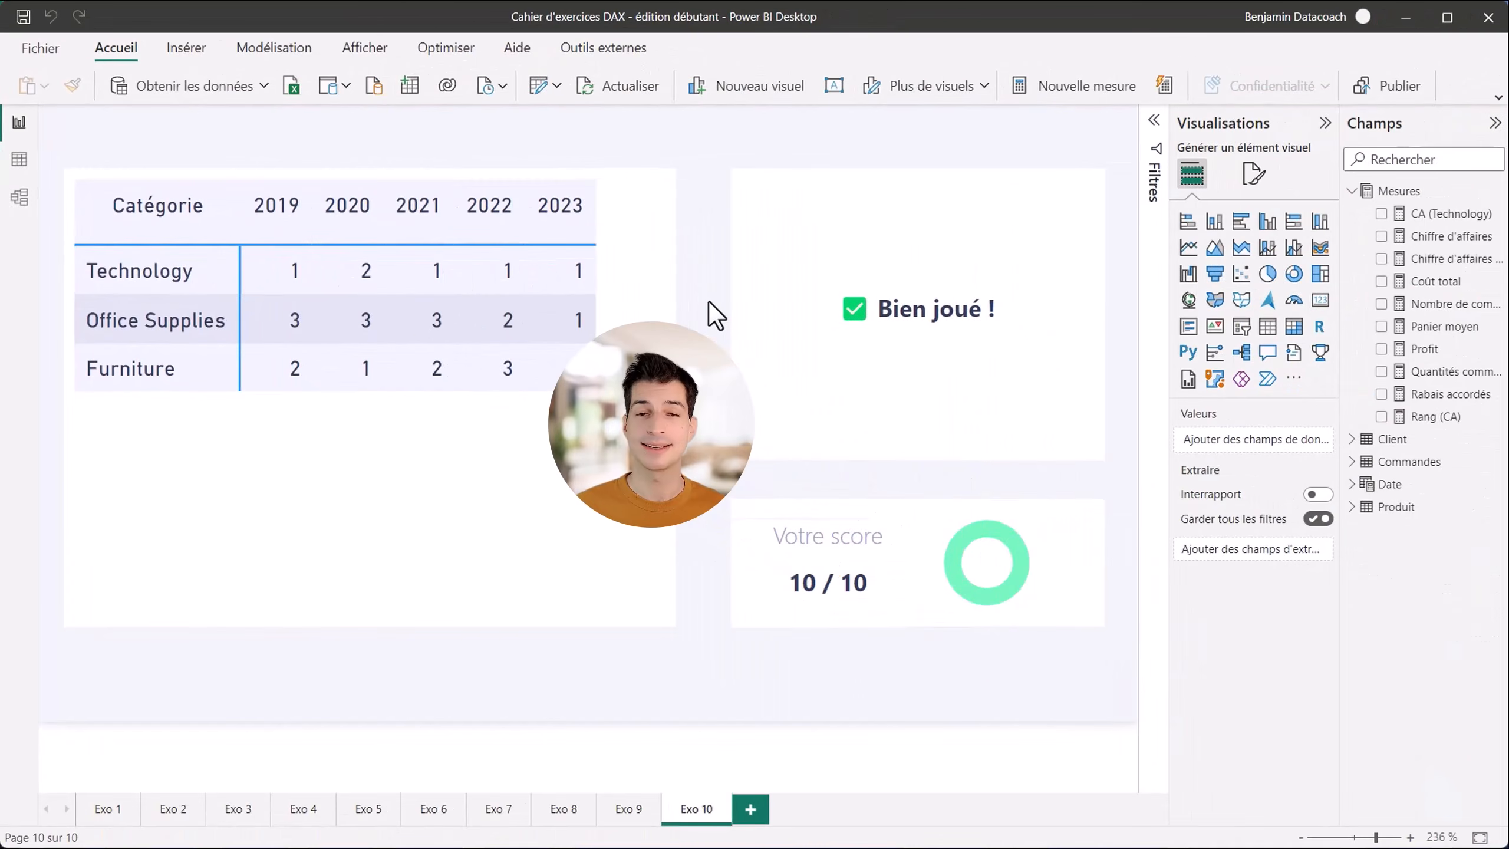